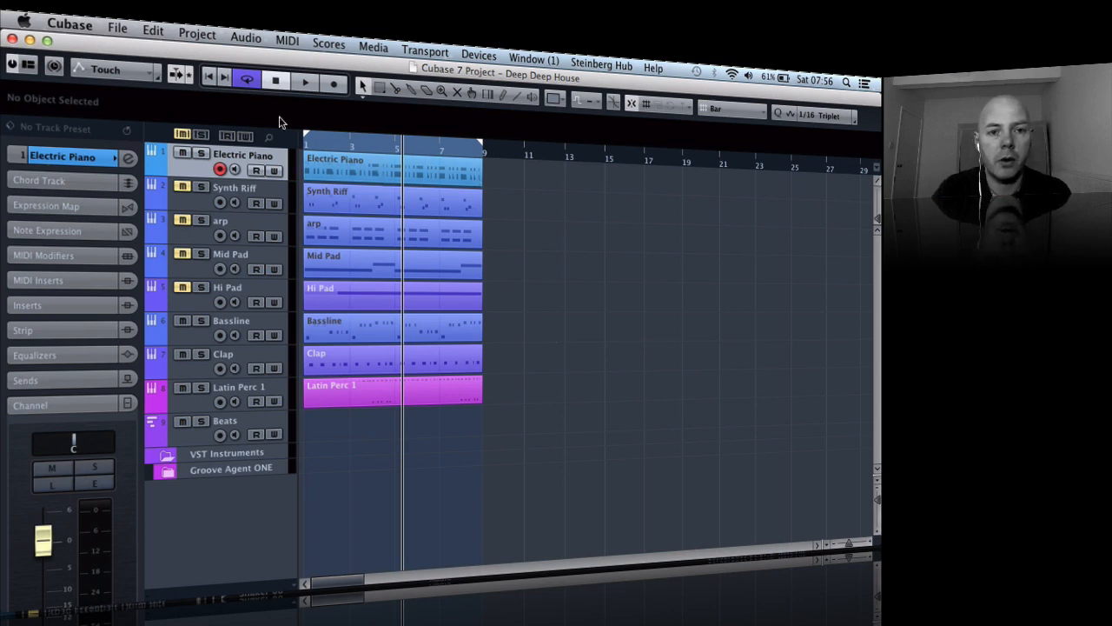
- Play the project from the beginning and view the Electric Piano track's HALion Sonic instrument, closing it when finished
click(209, 79)
click(304, 83)
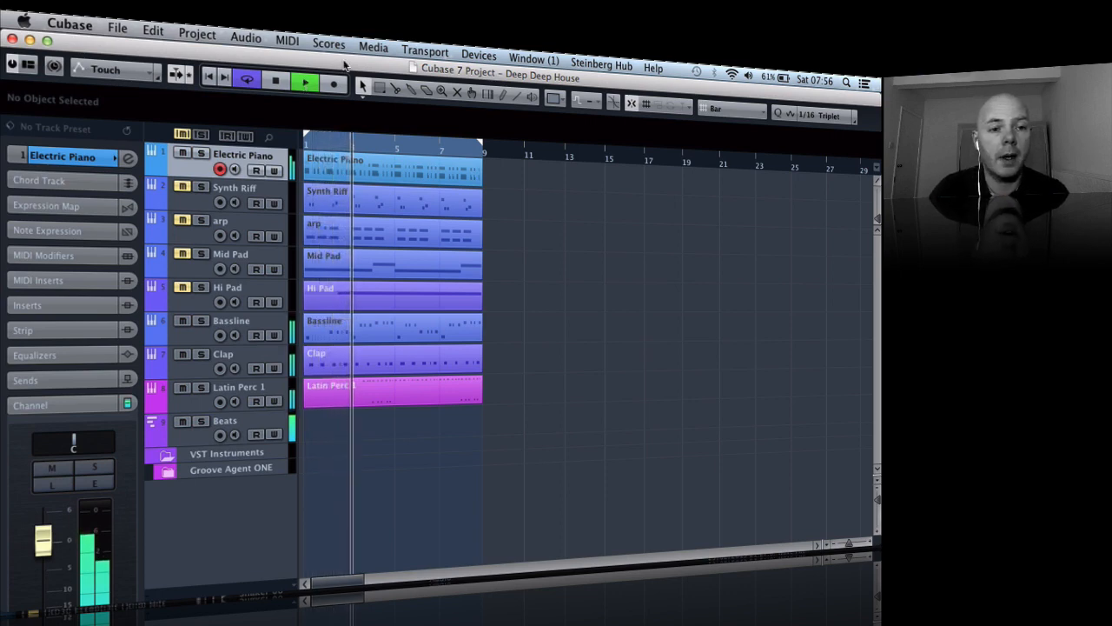
click(79, 157)
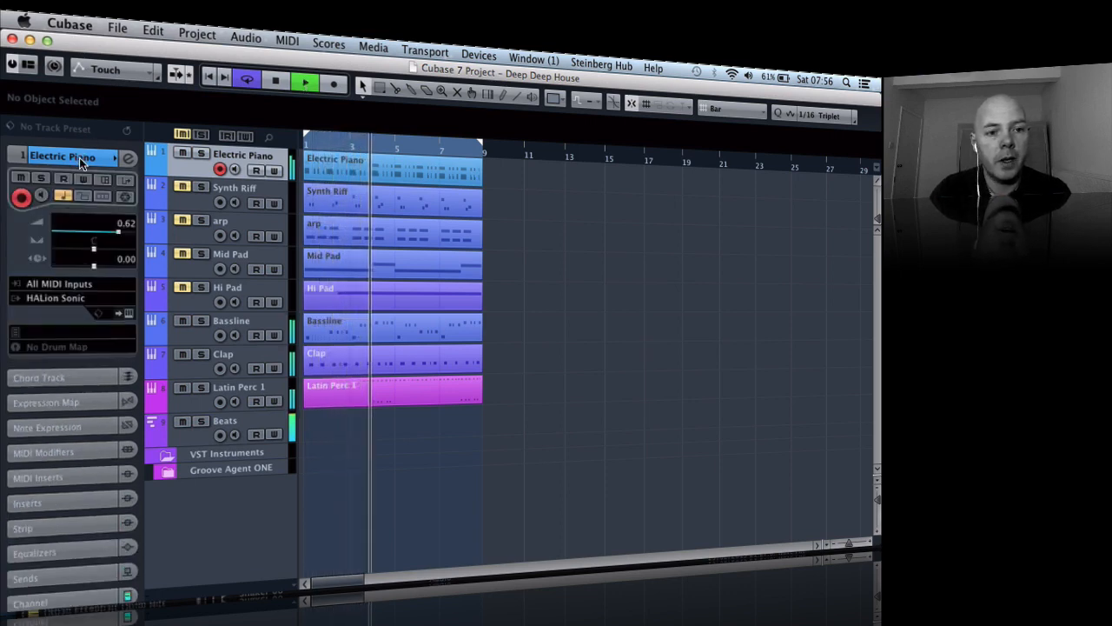
click(124, 316)
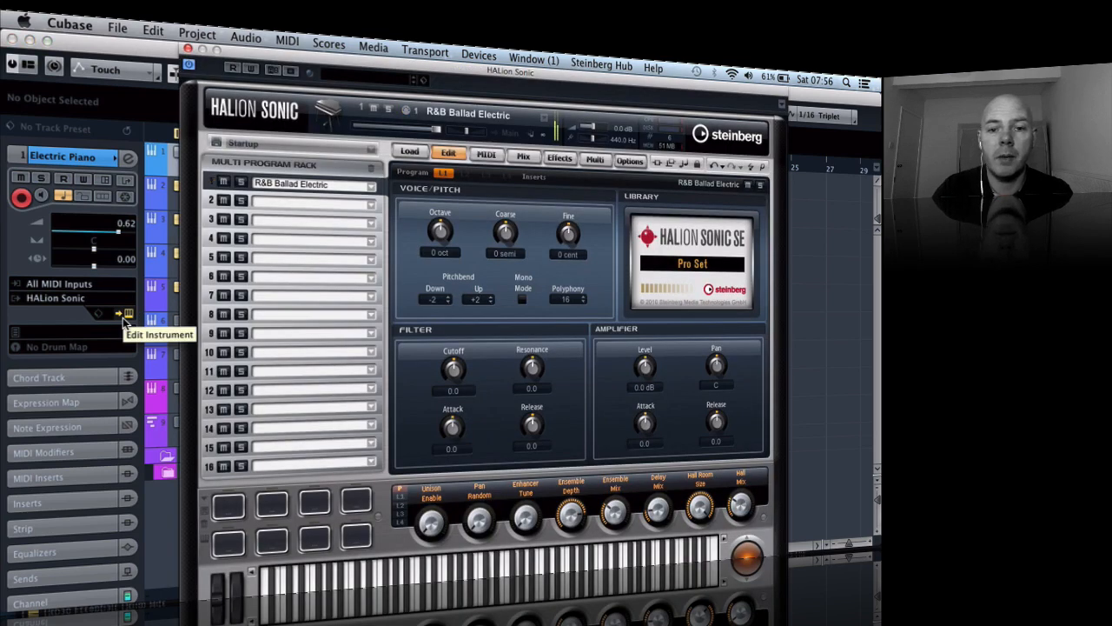
click(188, 50)
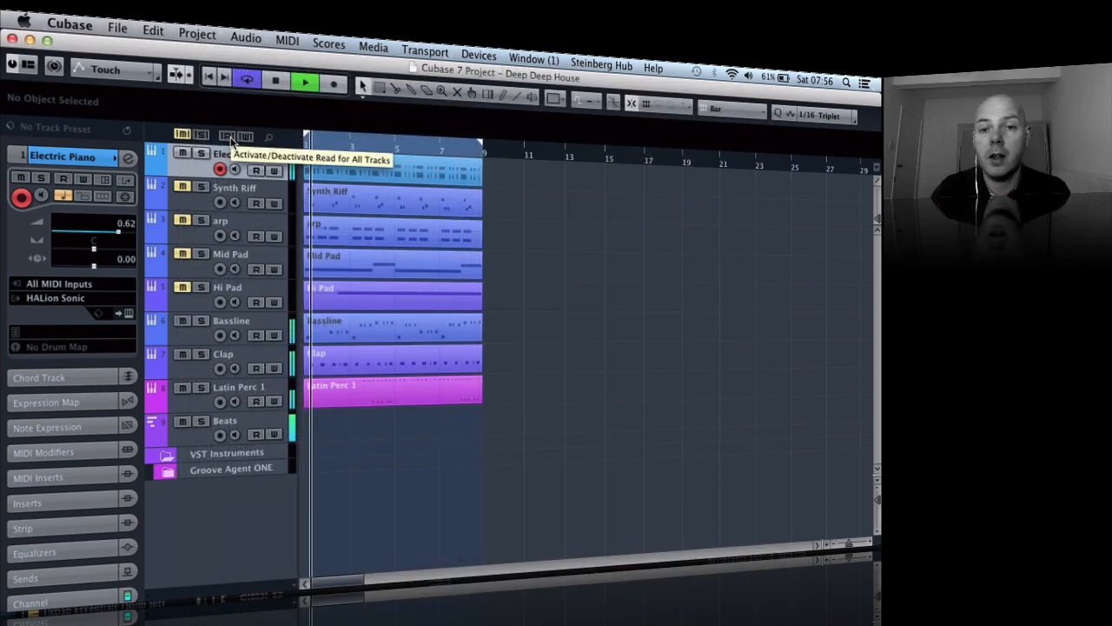
- Audition the Synth Riff and arp tracks in turn by unmuting each one briefly and muting it again
click(184, 188)
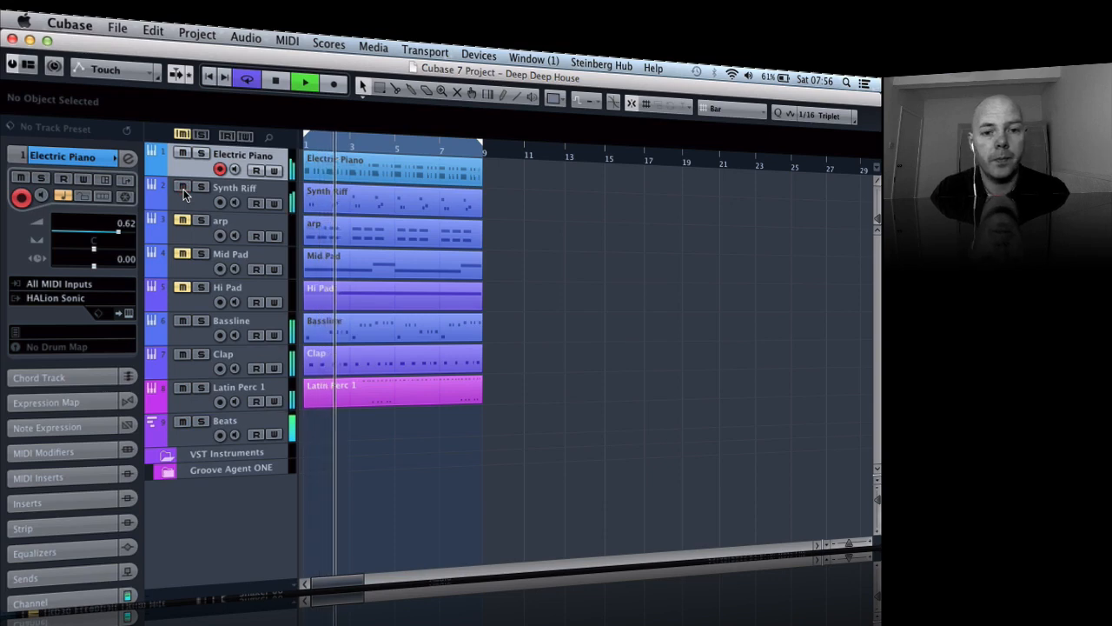
click(228, 193)
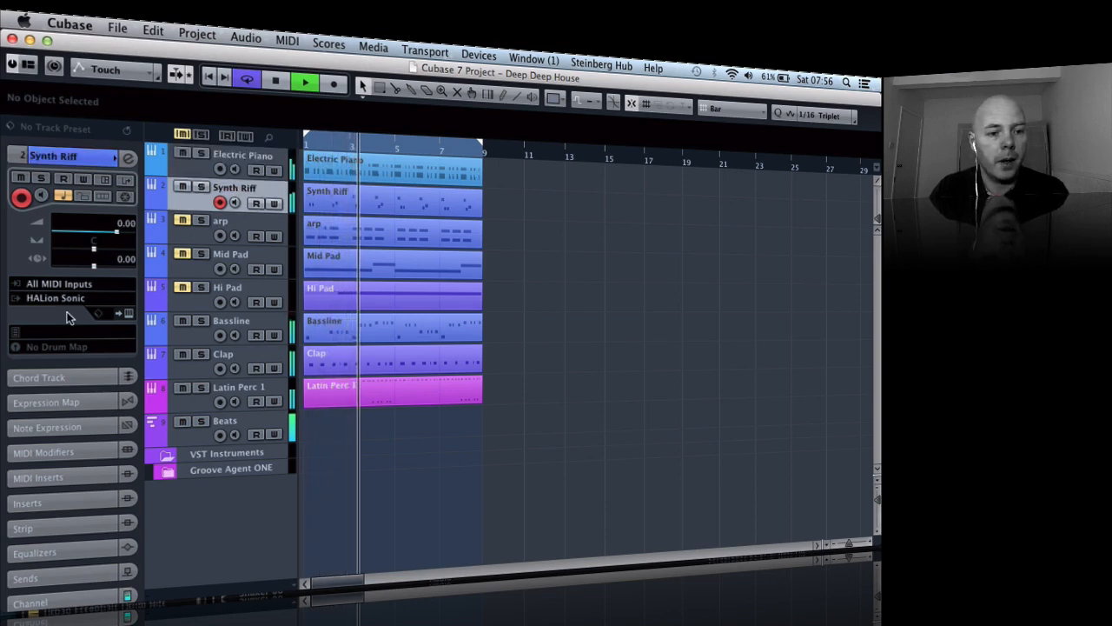
click(183, 188)
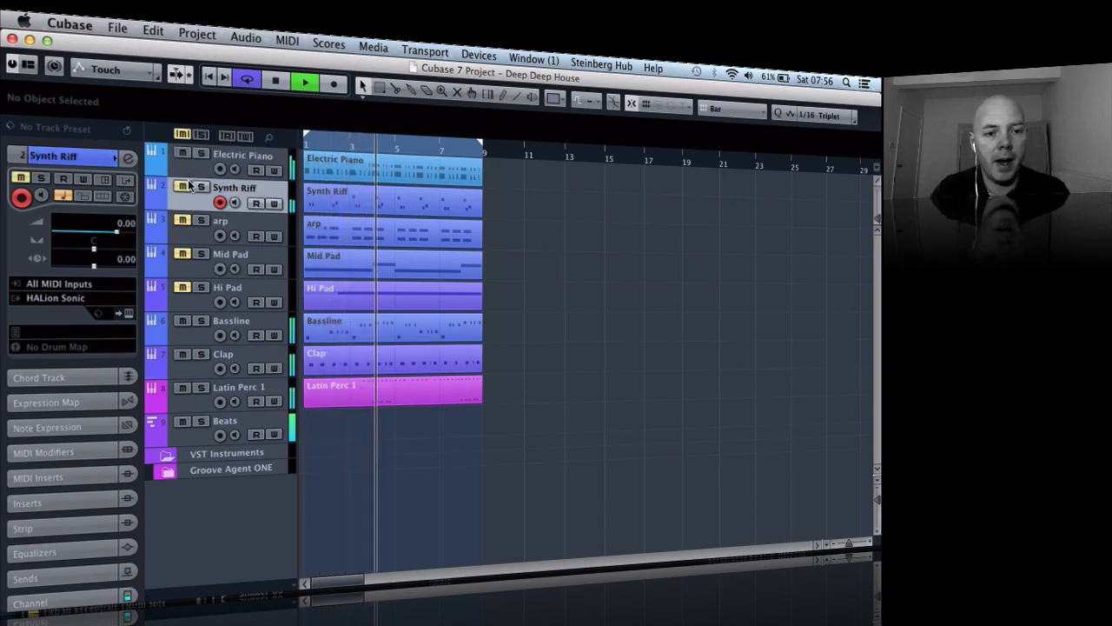
click(183, 226)
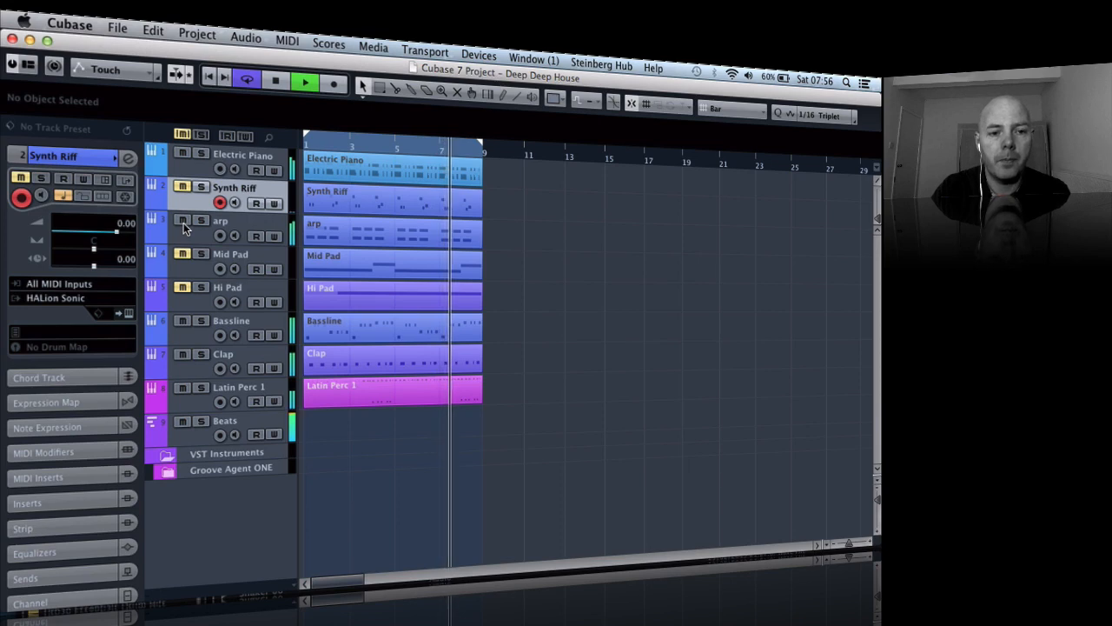
- Unmute the Mid Pad and Hi Pad tracks during playback
click(183, 254)
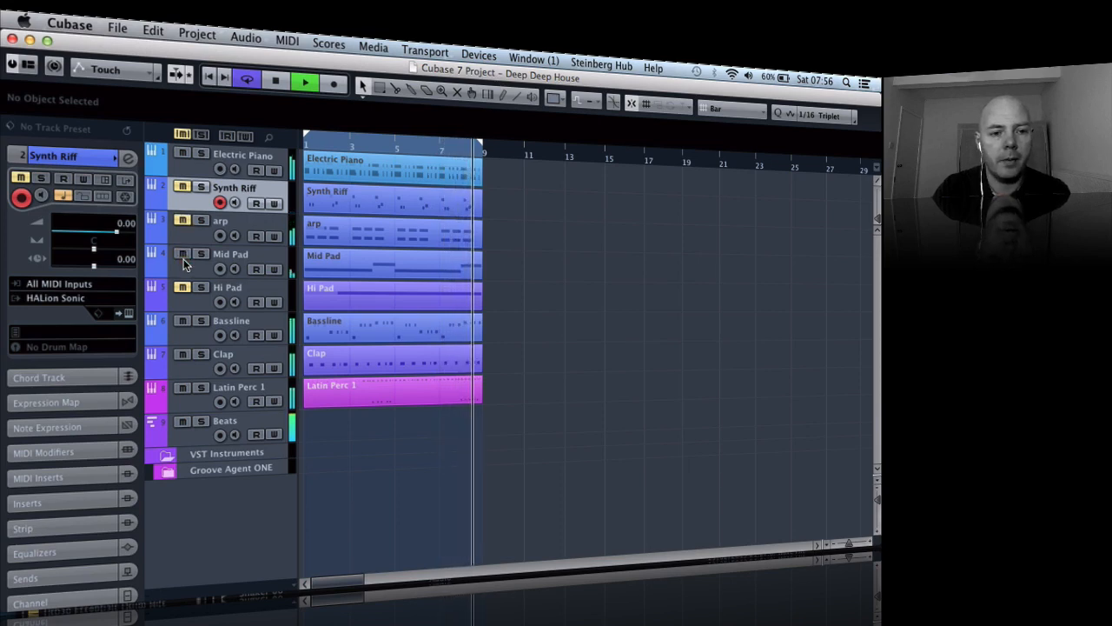
click(175, 300)
click(182, 288)
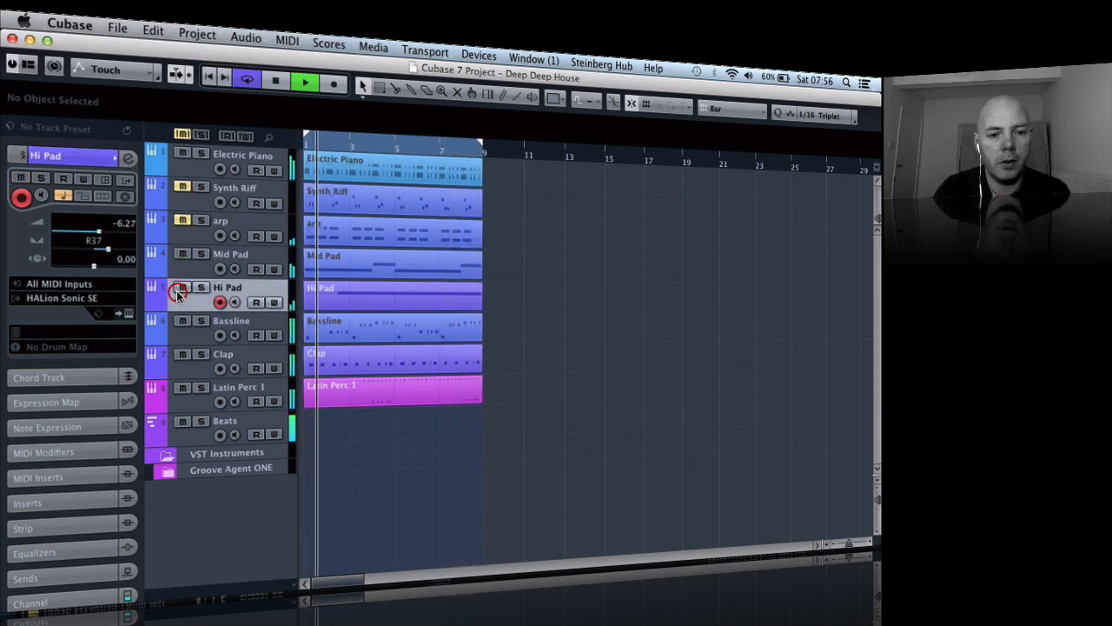
- Review the instrument assignments of the Mid Pad, Hi Pad, Bassline and Clap tracks one by one
click(251, 263)
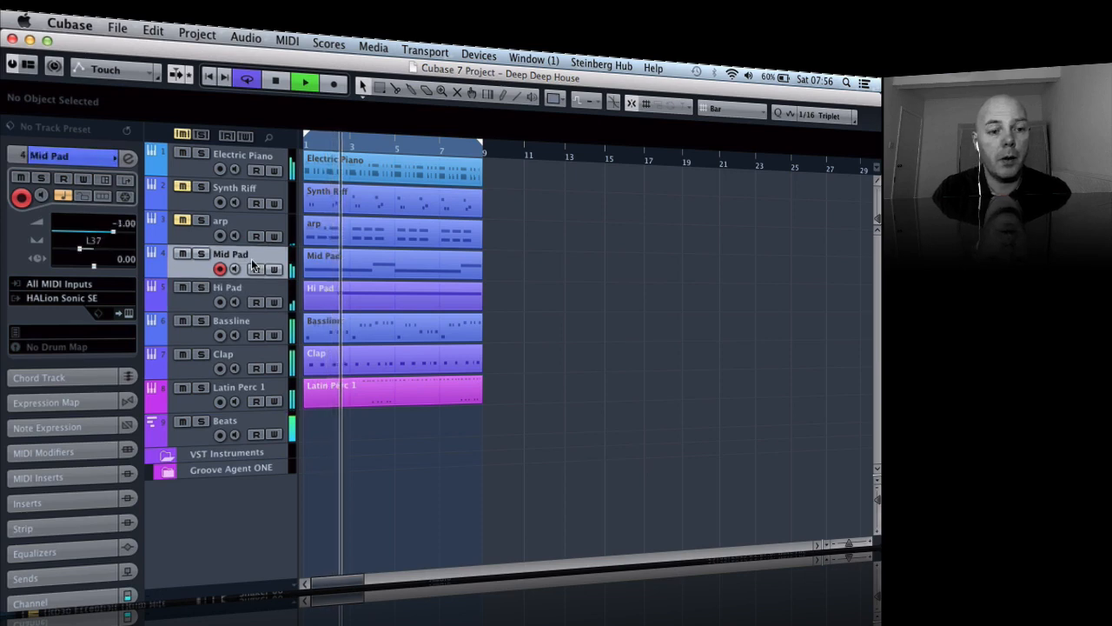
click(238, 288)
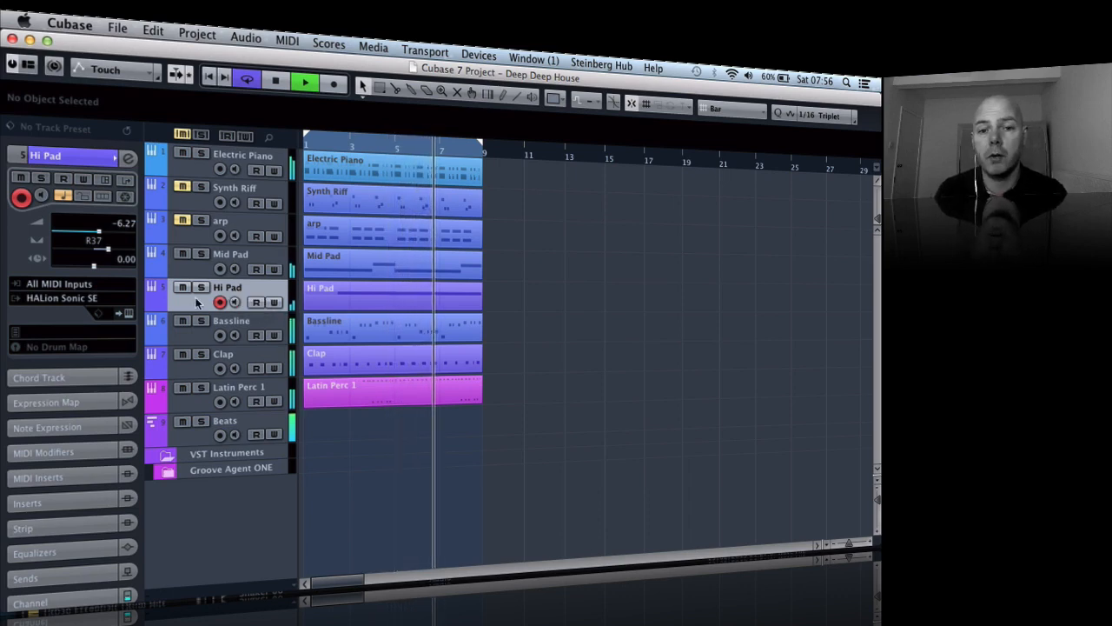
click(246, 325)
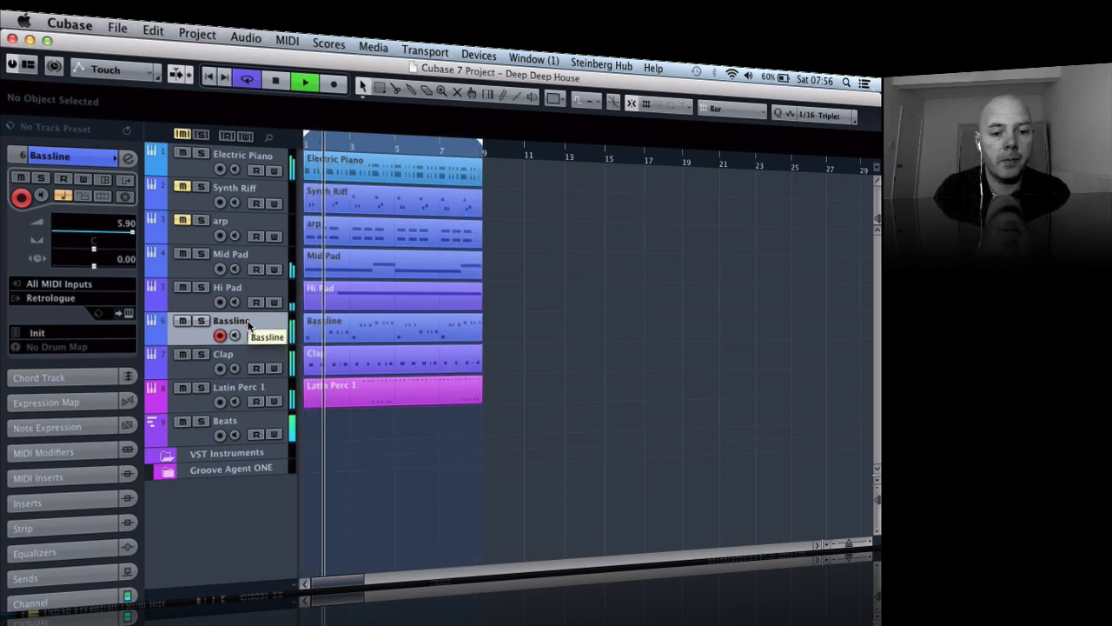
click(242, 351)
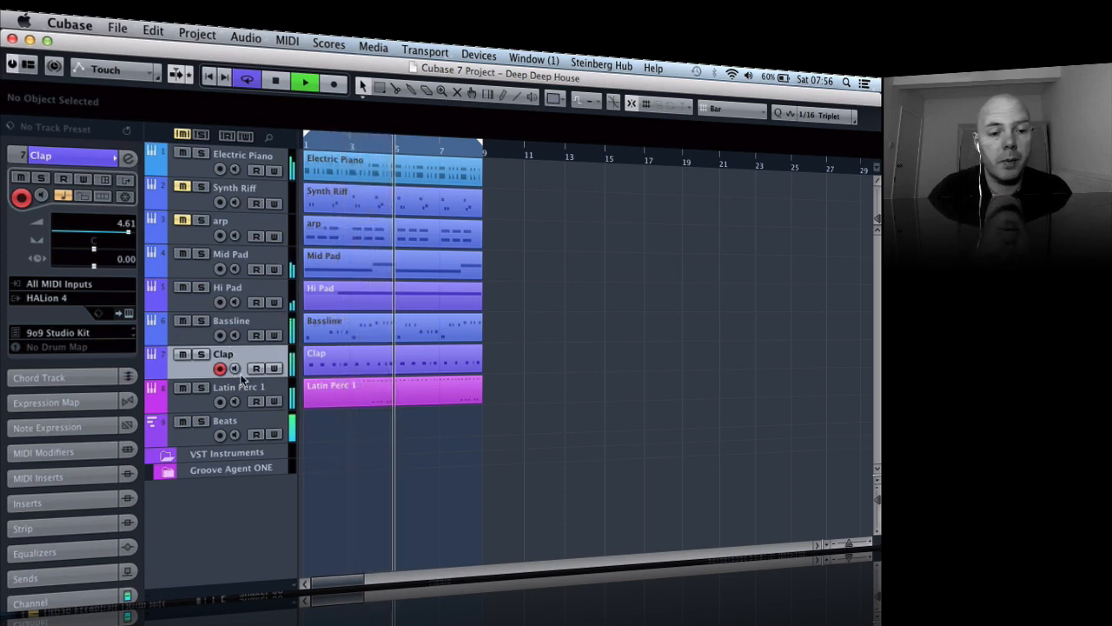
- Audition the Latin Perc 1 track in solo, release the solo and stop playback
click(200, 389)
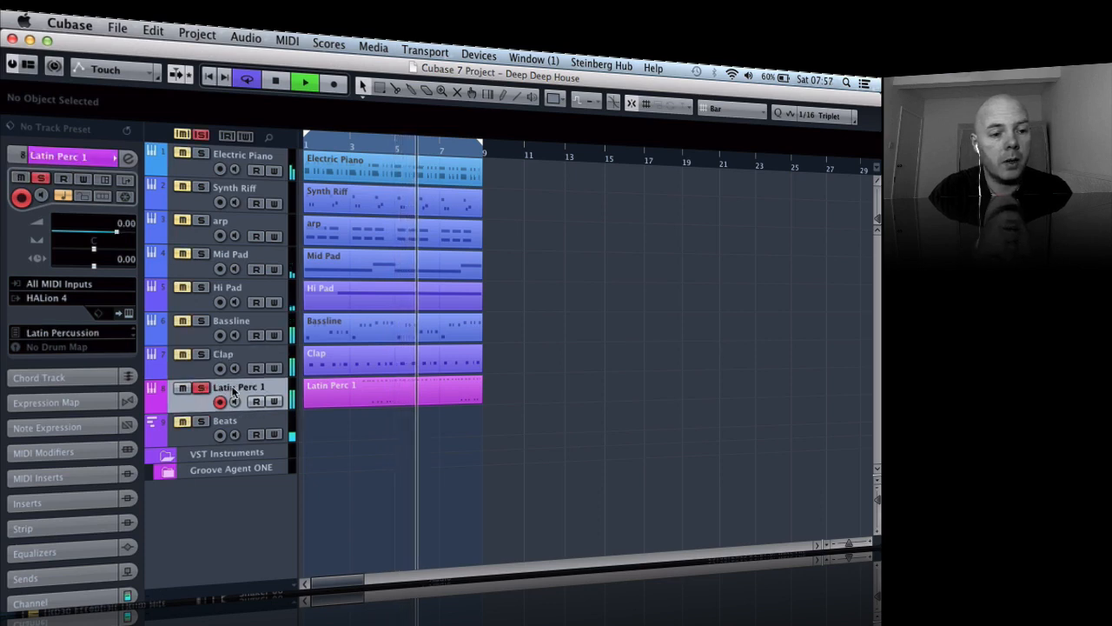
click(200, 389)
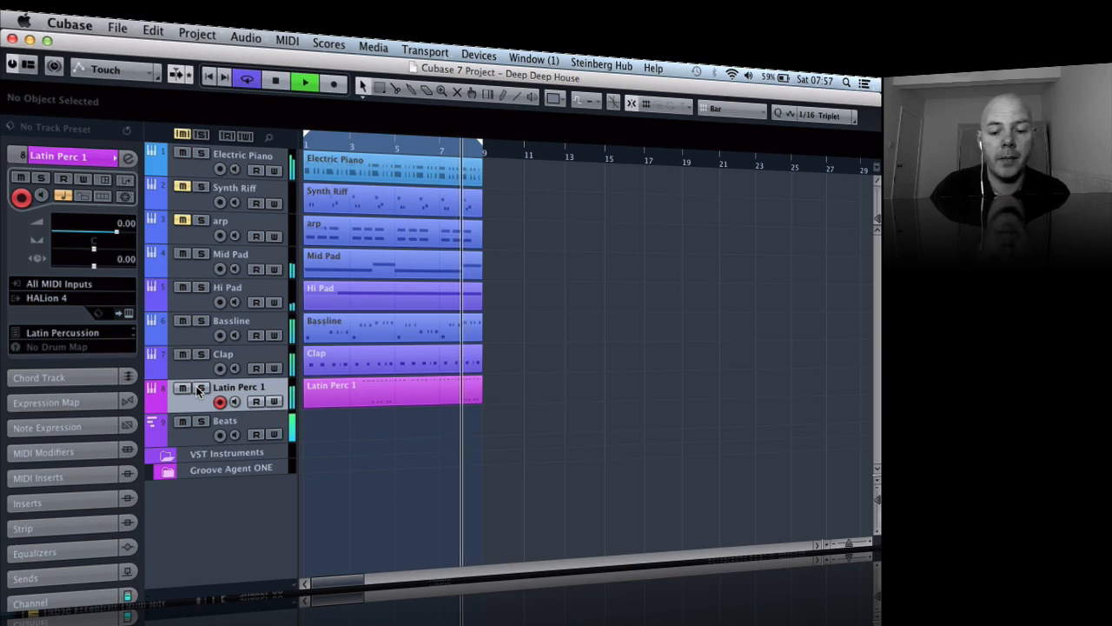
key(space)
- Examine the Beat Designer pattern in the Beats track's MIDI inserts and close its window
click(232, 420)
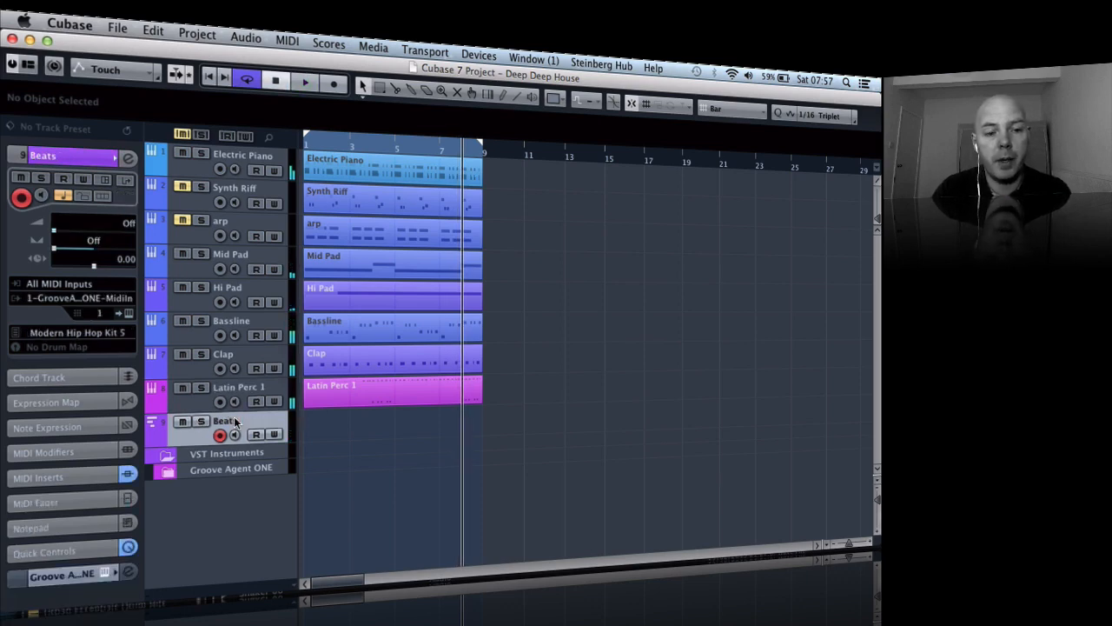
click(26, 477)
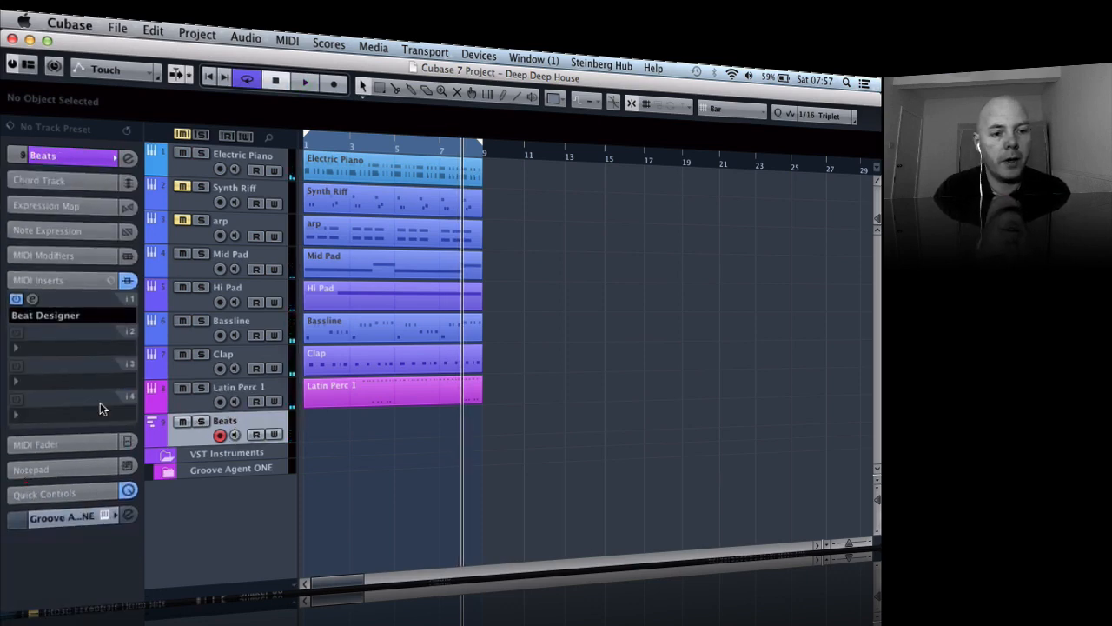
click(34, 299)
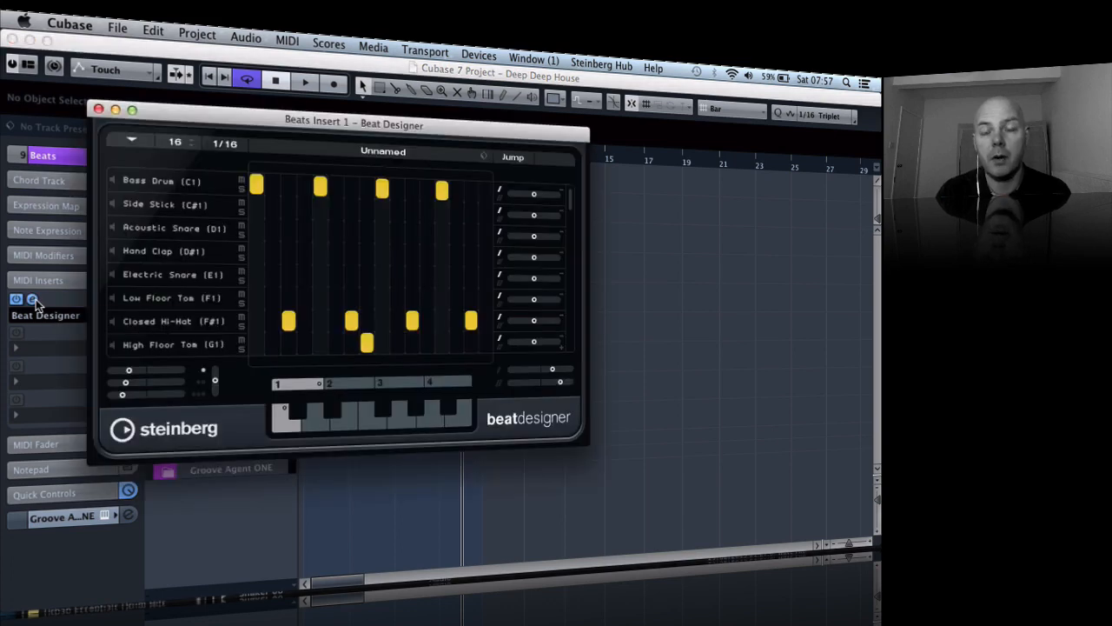
click(98, 109)
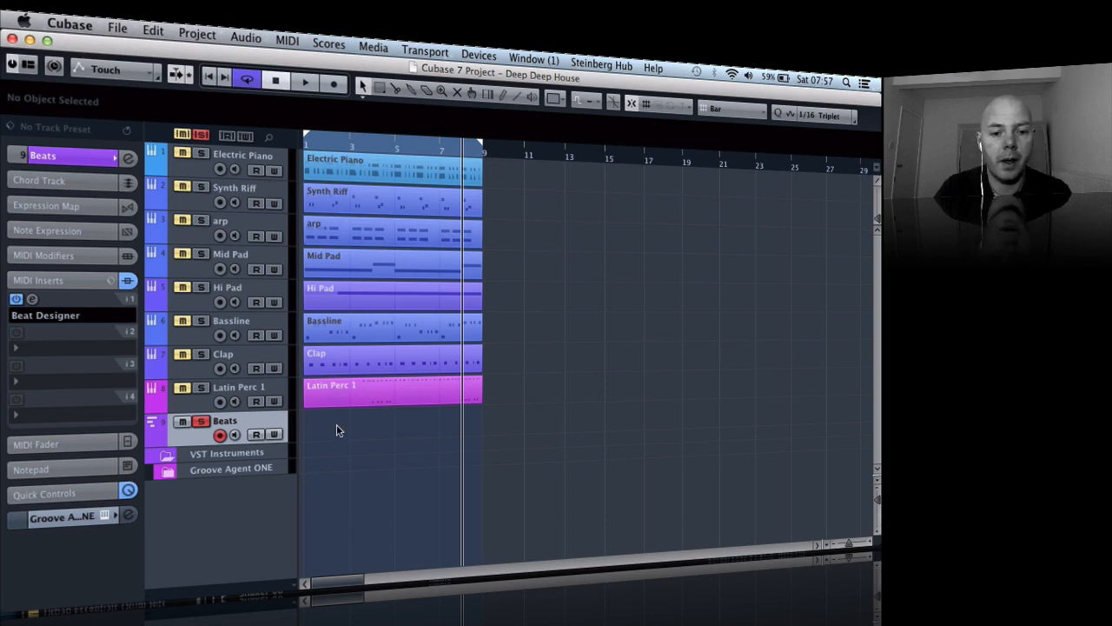
- Merge the soloed Beats track's MIDI in the loop range into a part, with Include Inserts enabled
click(276, 39)
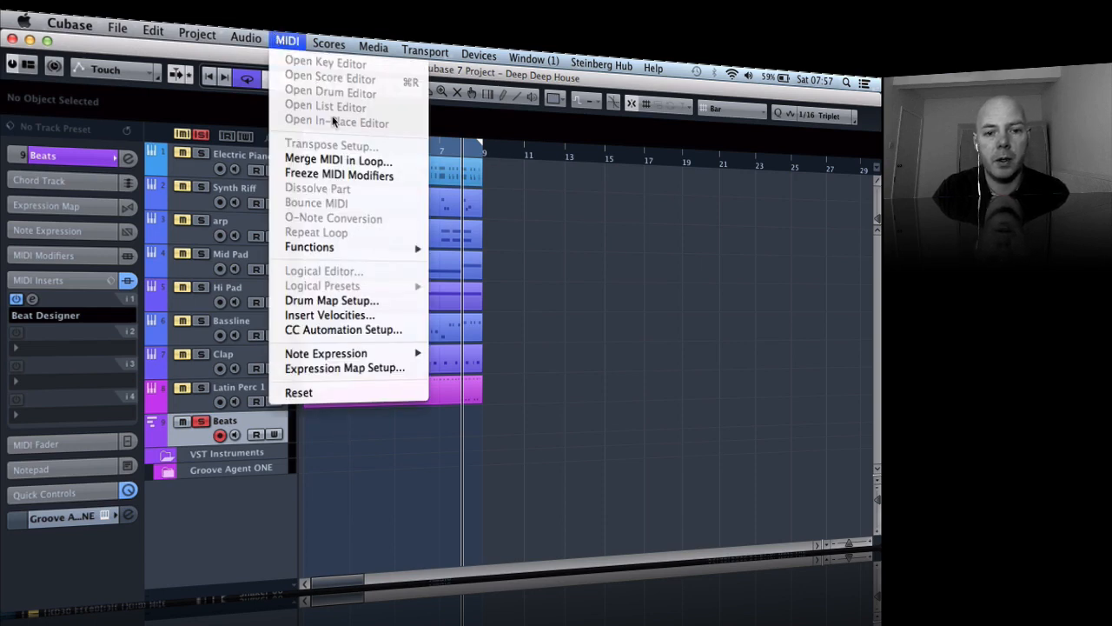
click(335, 162)
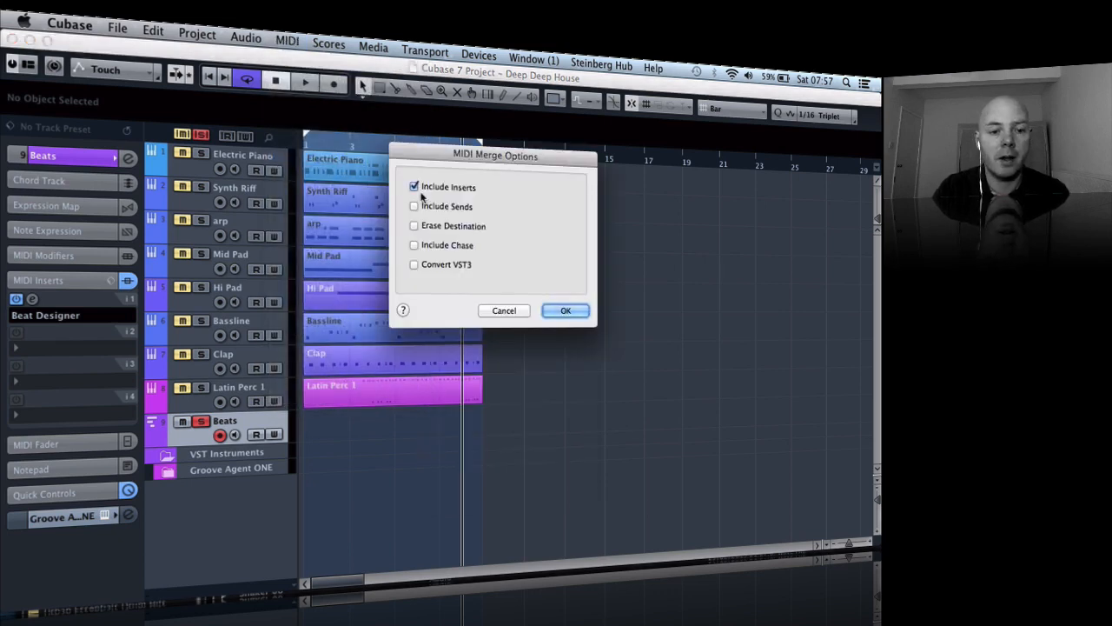
click(566, 310)
- Select the merged part and remove Beat Designer from the Beats track by setting its first MIDI insert to No Effect
click(388, 422)
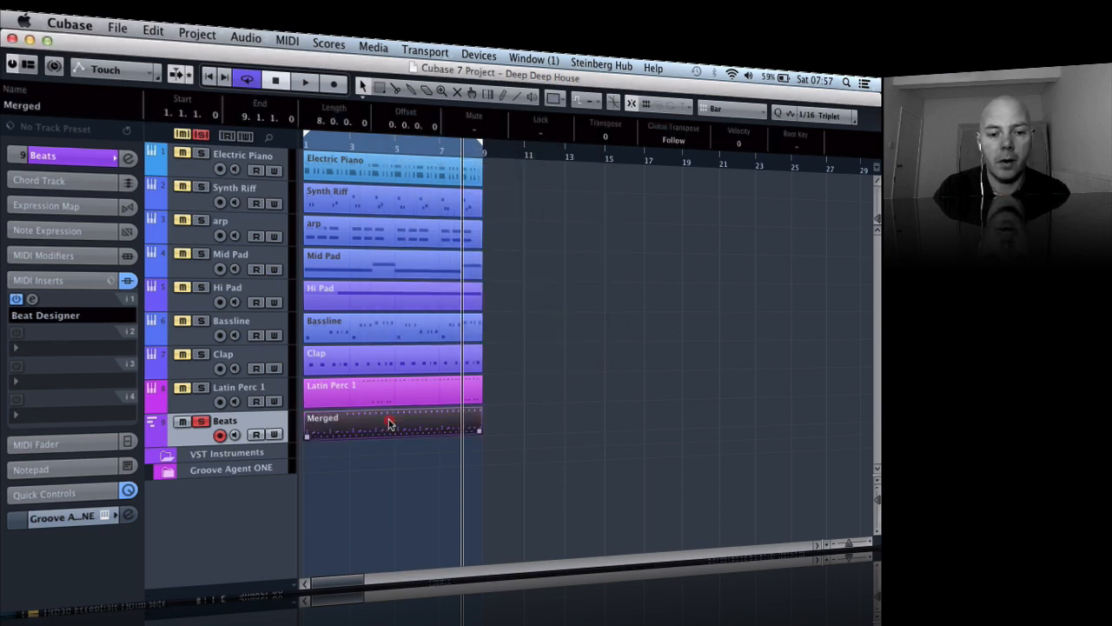
double_click(389, 422)
key(Return)
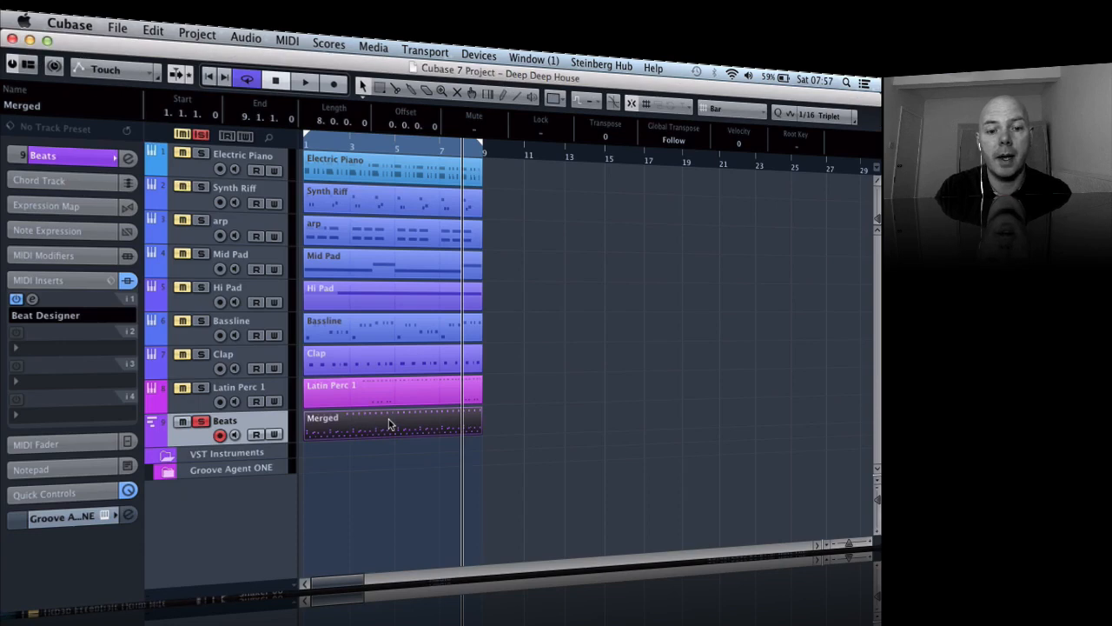
click(106, 316)
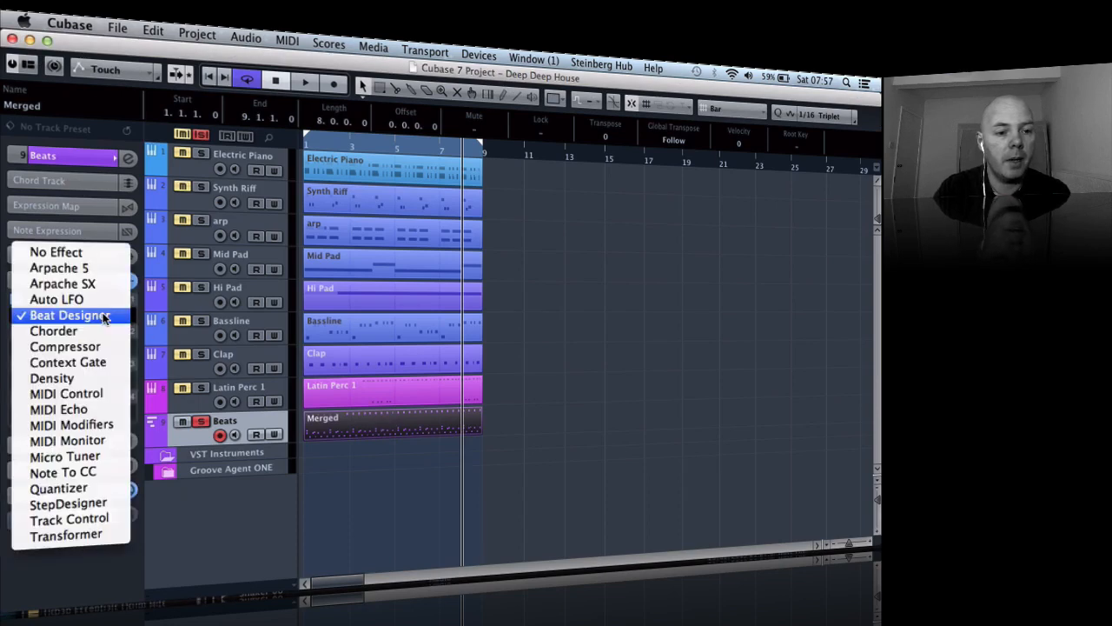
click(56, 252)
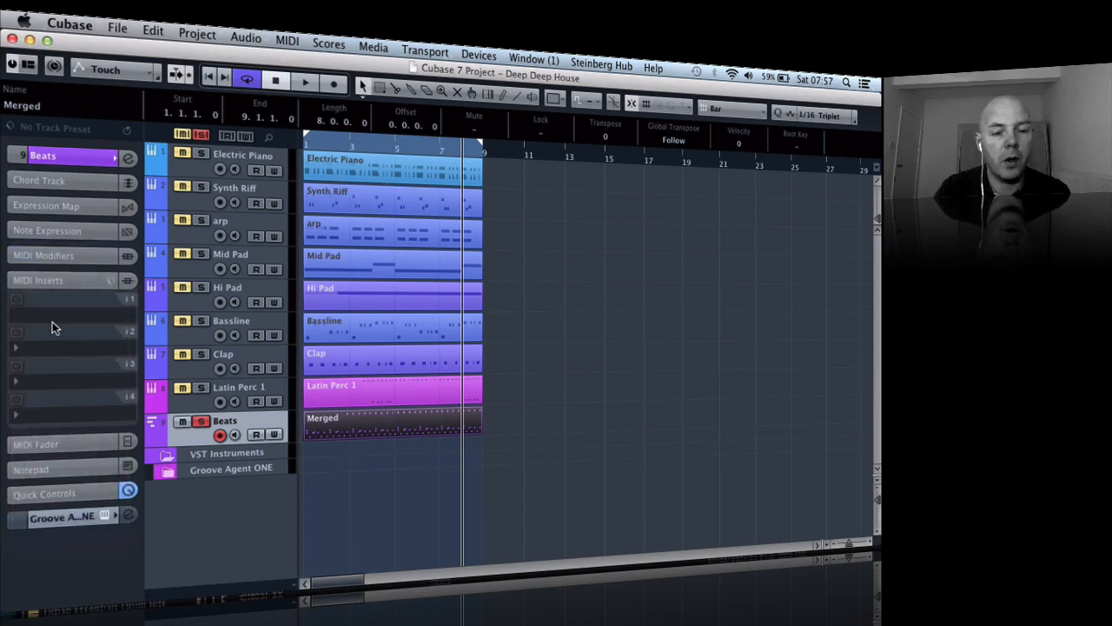
- Dissolve the merged Beats part into individual tracks using the Separate Pitches option
right_click(355, 424)
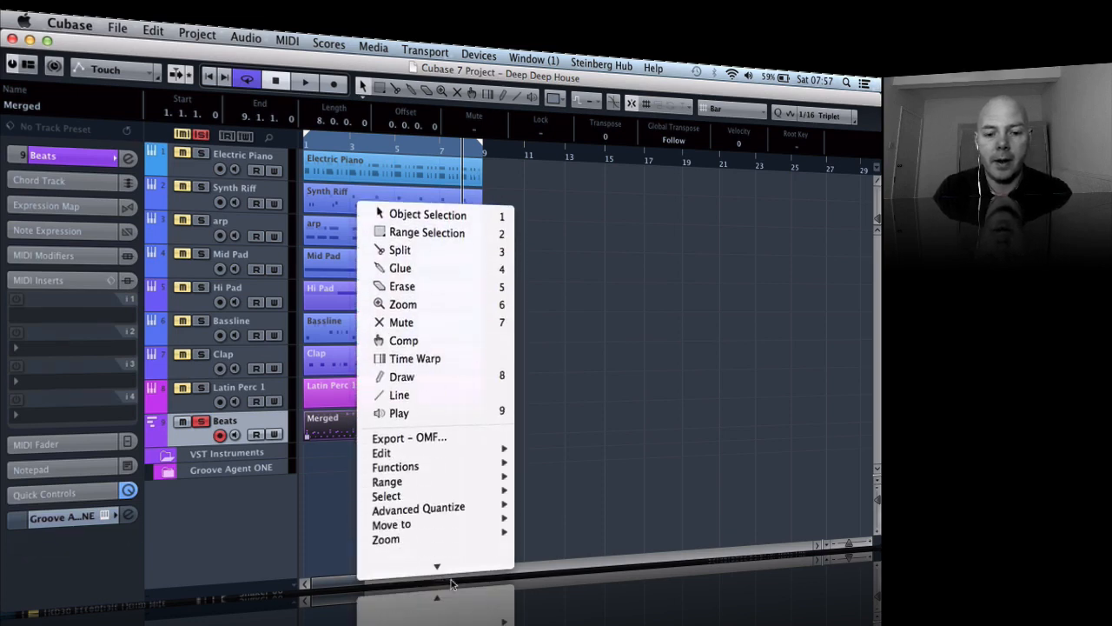
mouse_move(453, 511)
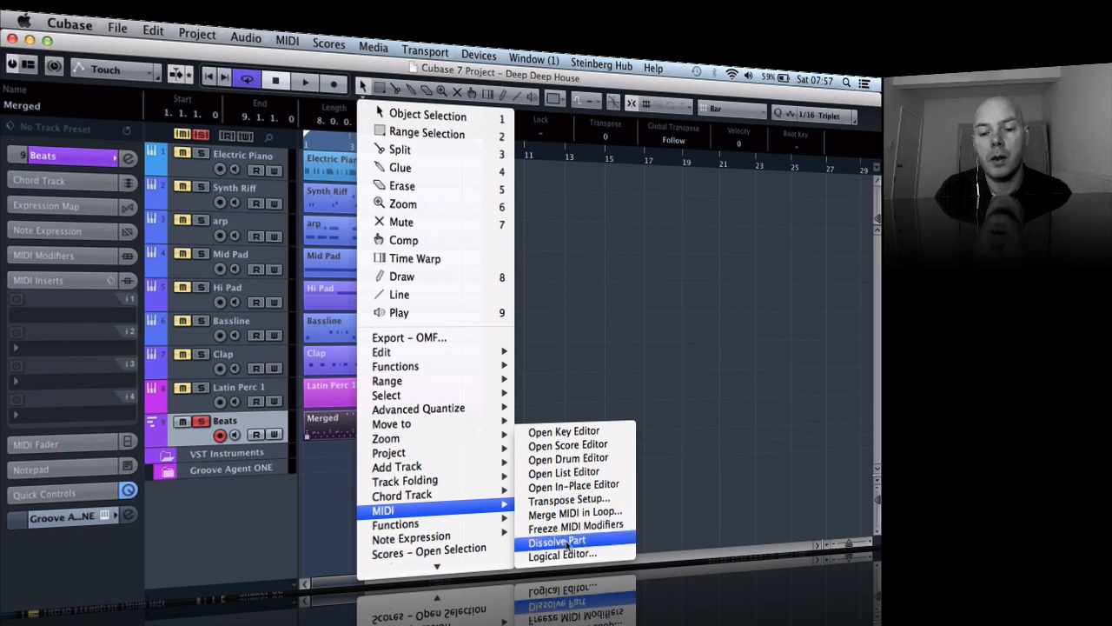
click(566, 541)
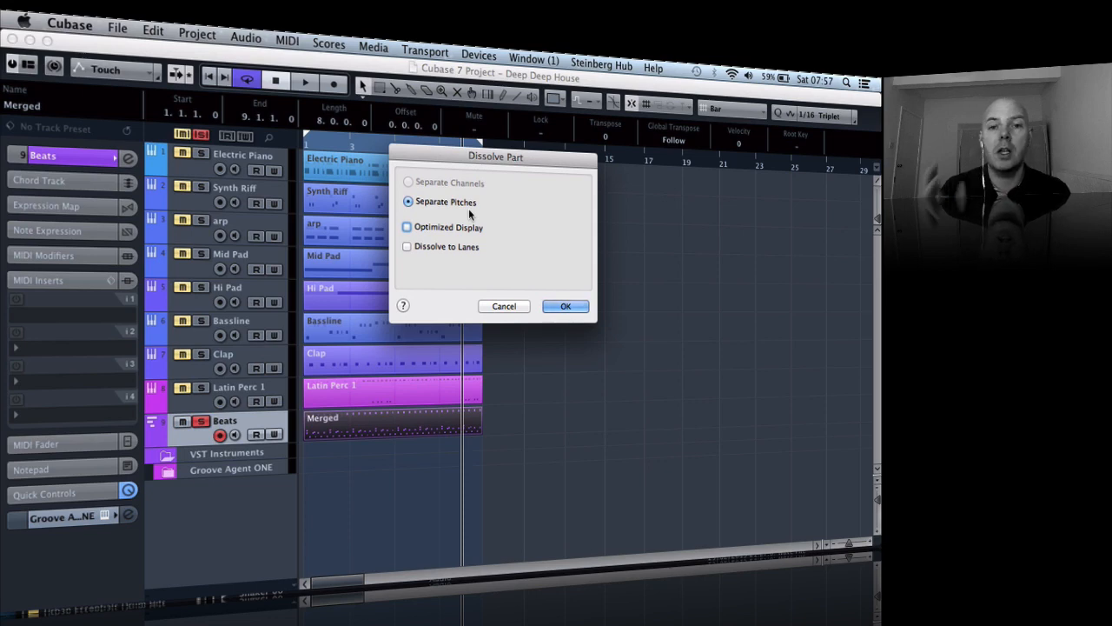
click(566, 305)
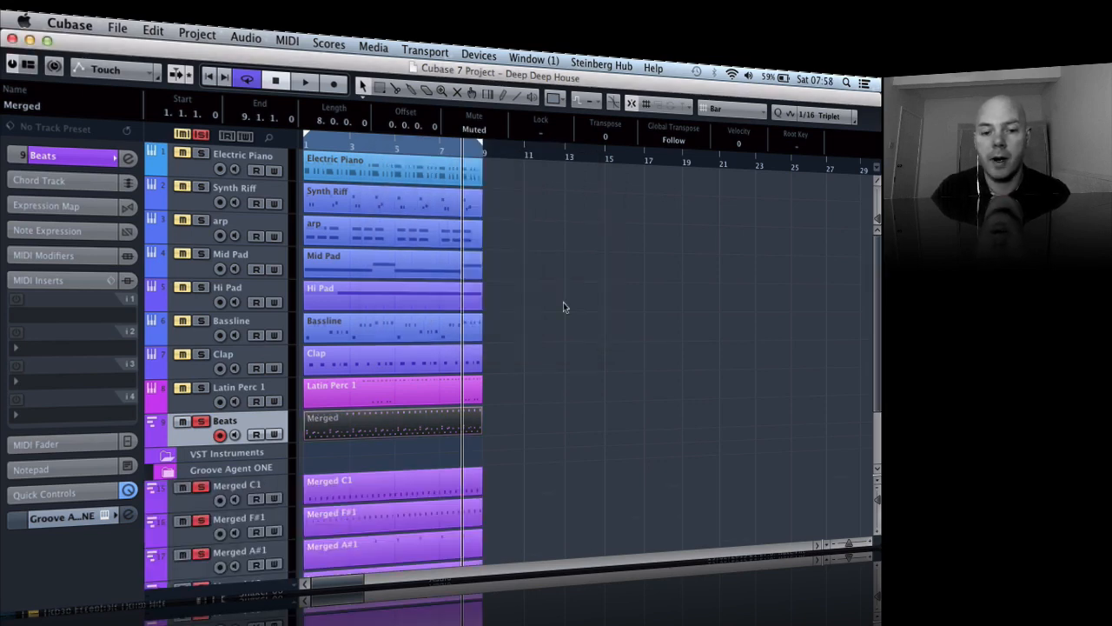
- Delete the muted Merged part and remove the empty Beats track from the project
scroll(563, 306, down, 3)
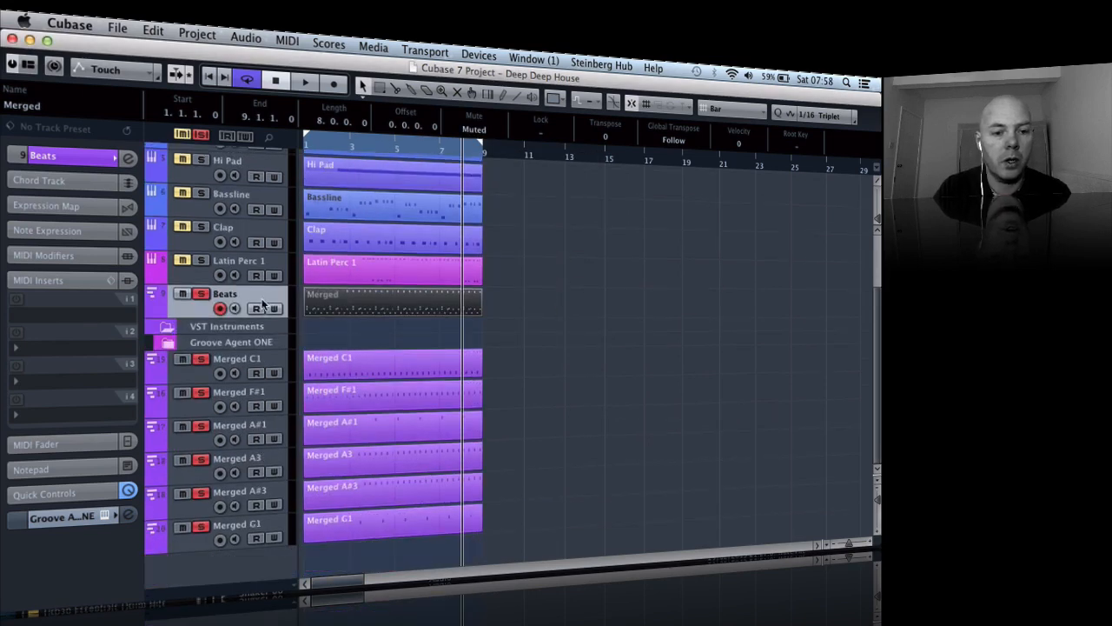
key(Delete)
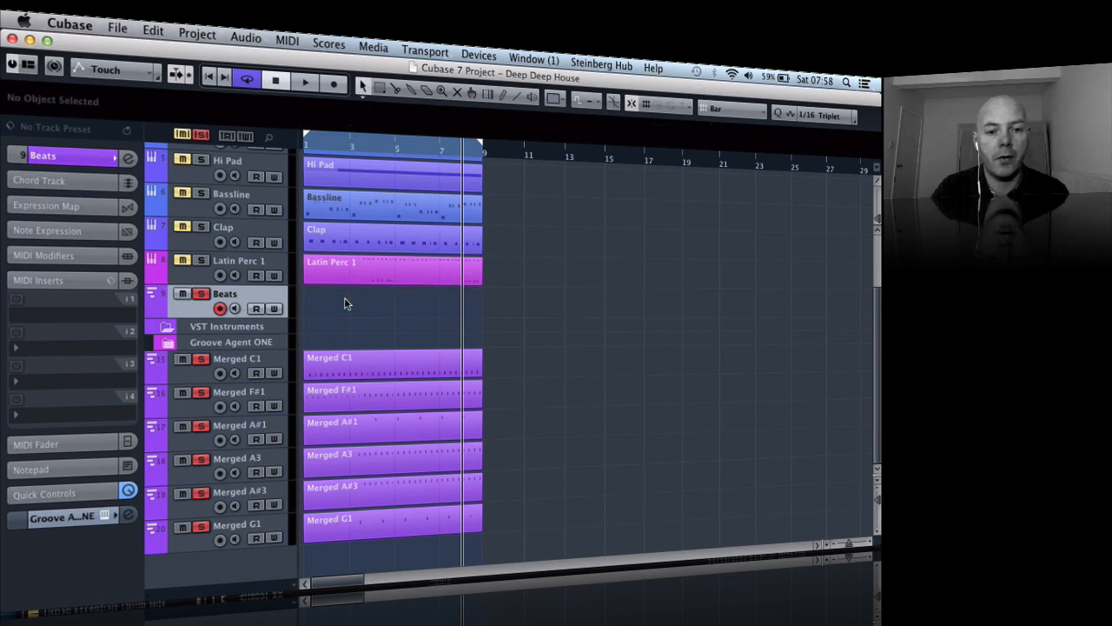
right_click(264, 296)
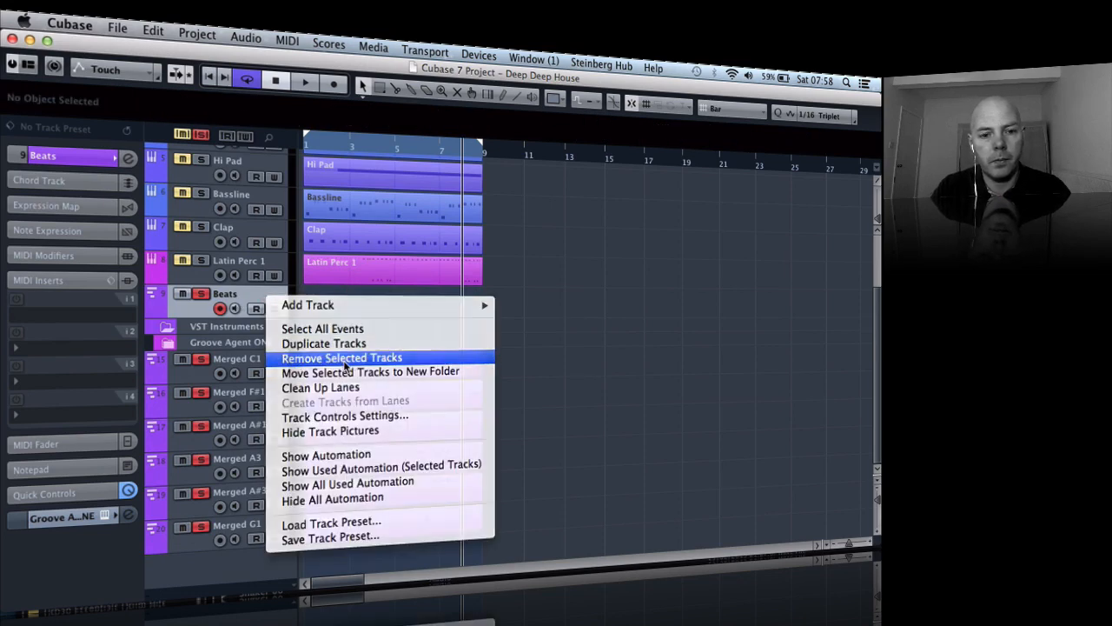
click(382, 356)
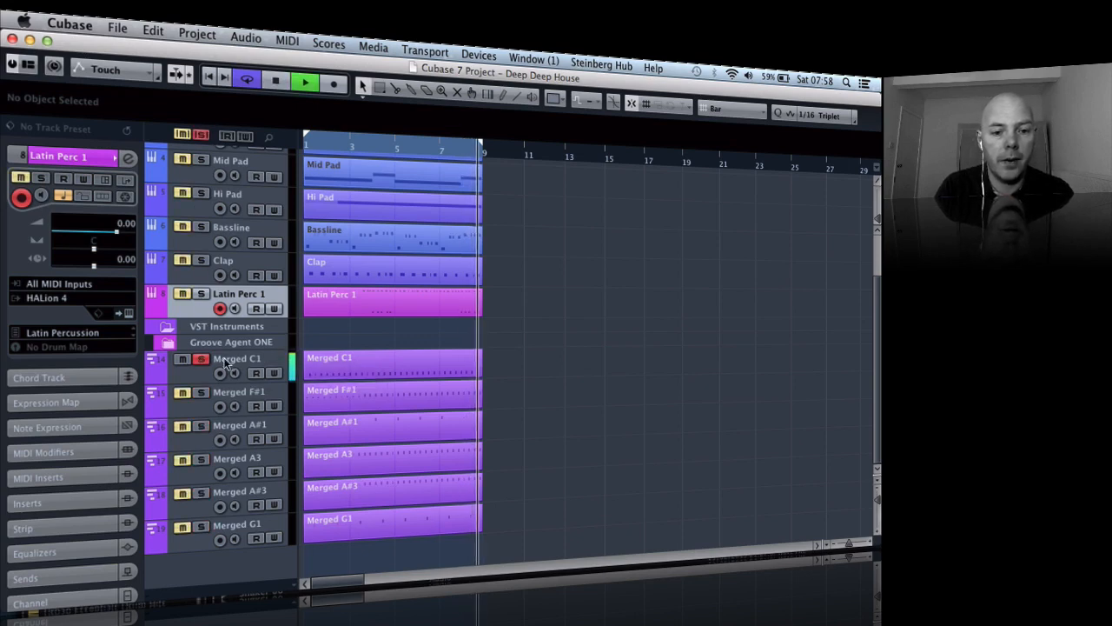
- Rename the soloed Merged C1 track as Kick
double_click(250, 359)
text(Kick)
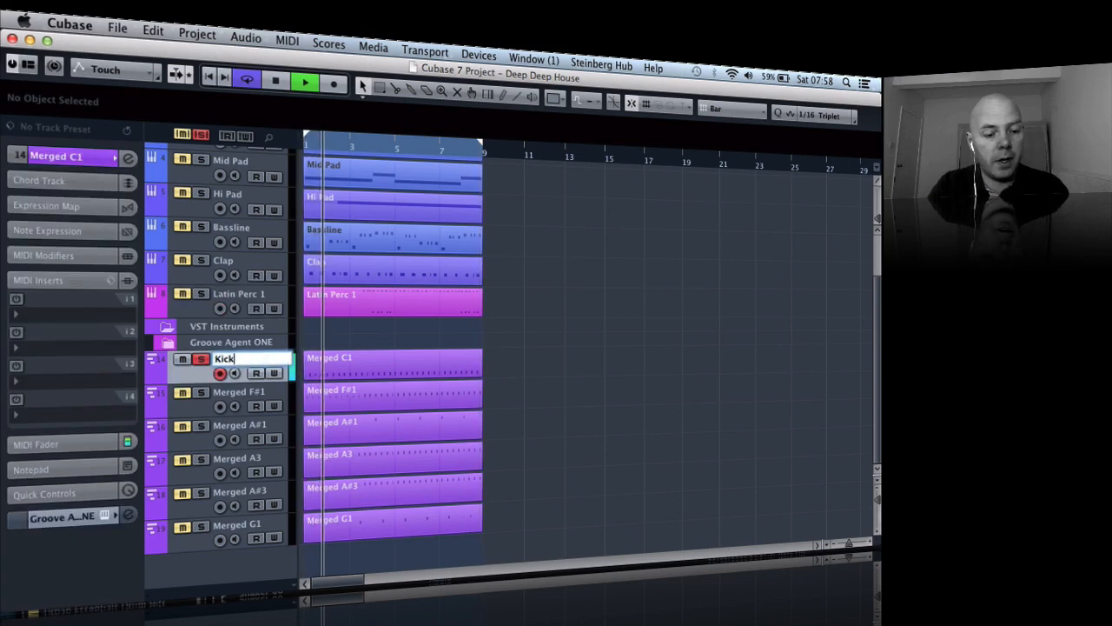
key(Return)
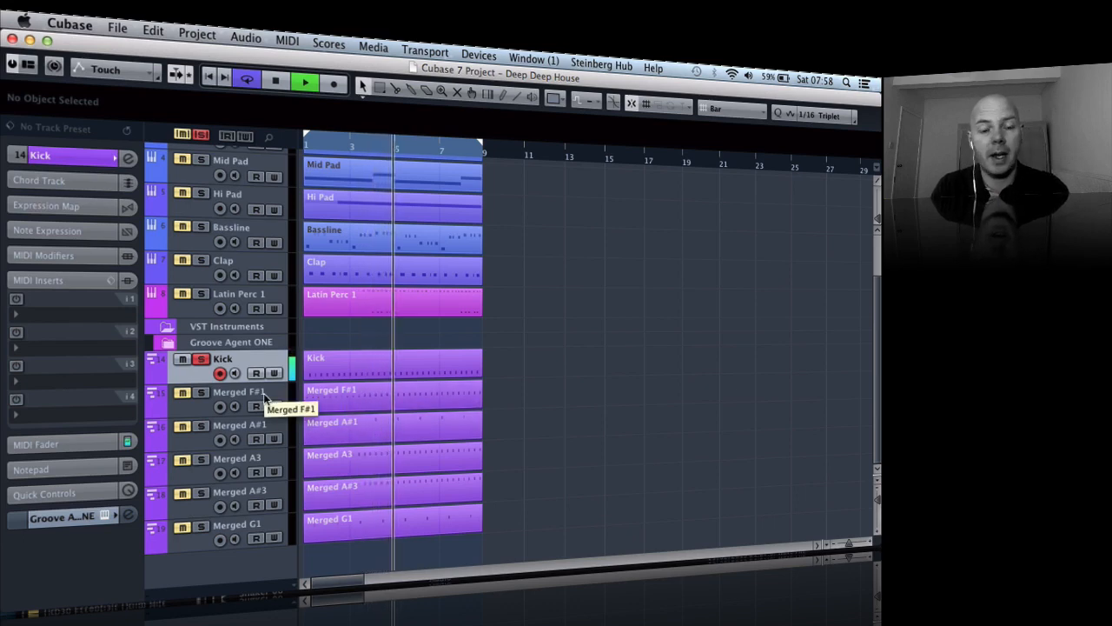
- Select the Merged F#1 track and rename it as HAt + Perc
click(228, 391)
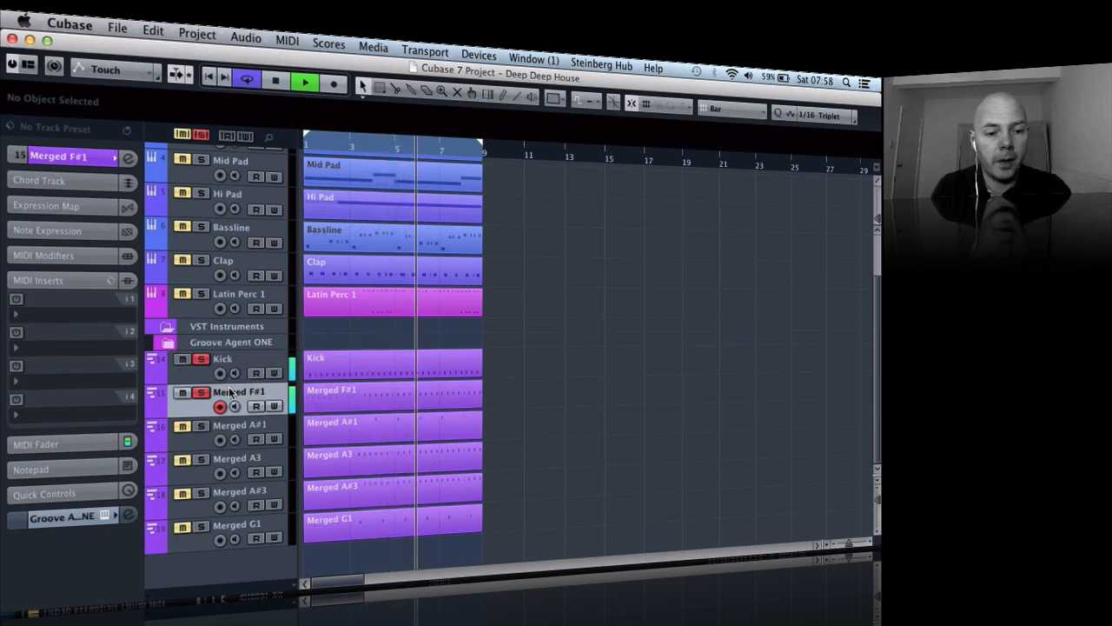
double_click(228, 391)
text(HA)
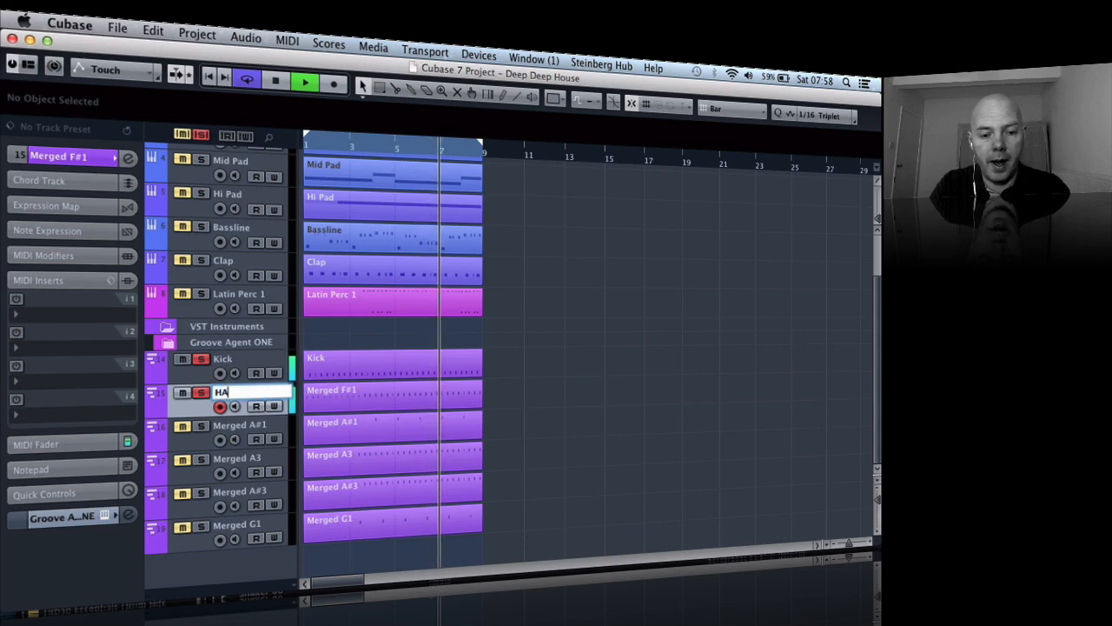
text(t + P)
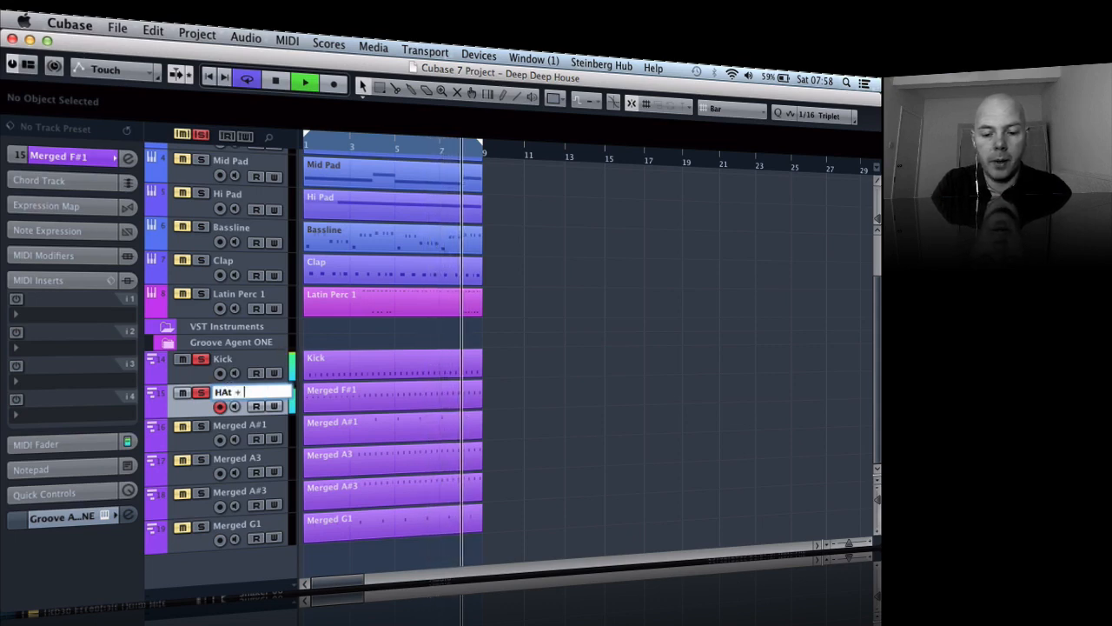
text(erc)
key(Return)
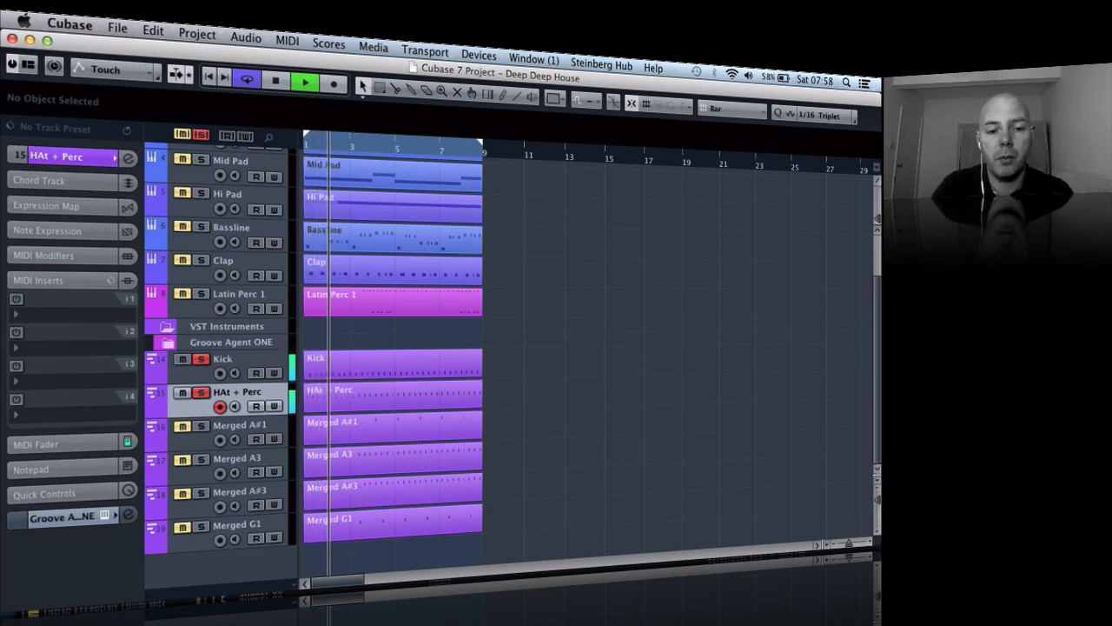
- Isolate the Merged A#1 track by silencing Kick and HAt + Perc, and rename it as Hat + Perc 2
double_click(231, 424)
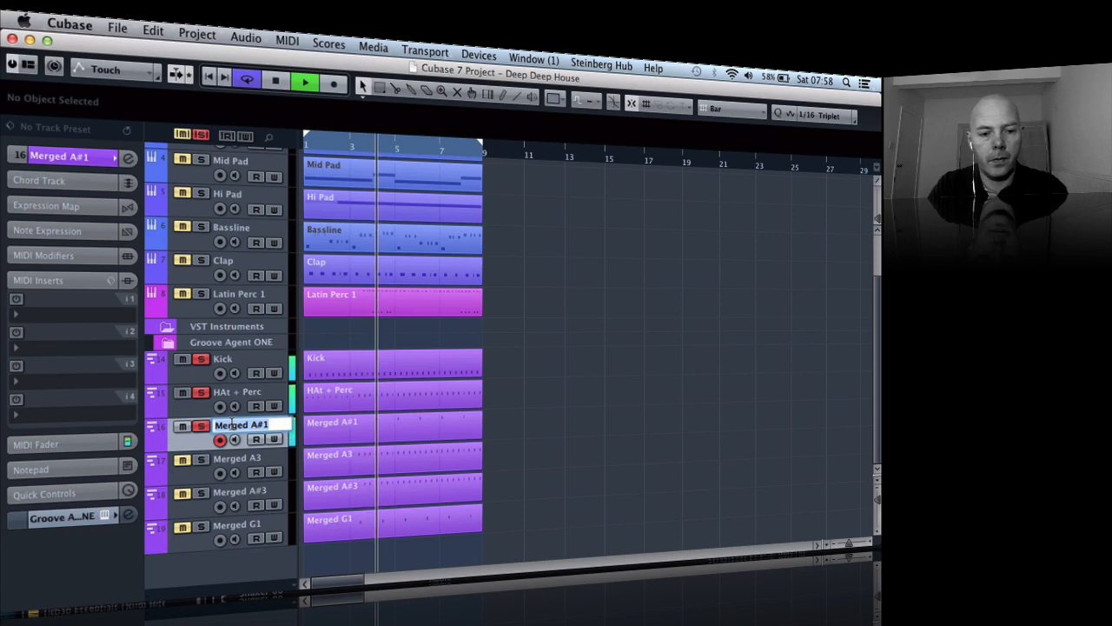
click(183, 393)
click(182, 359)
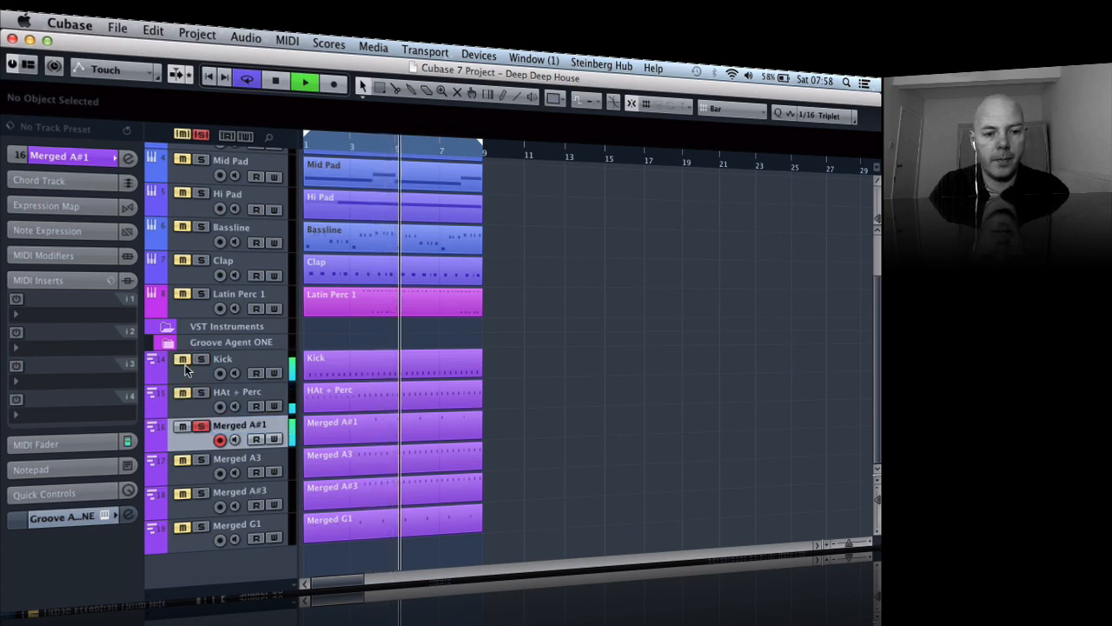
double_click(233, 428)
text(Hat)
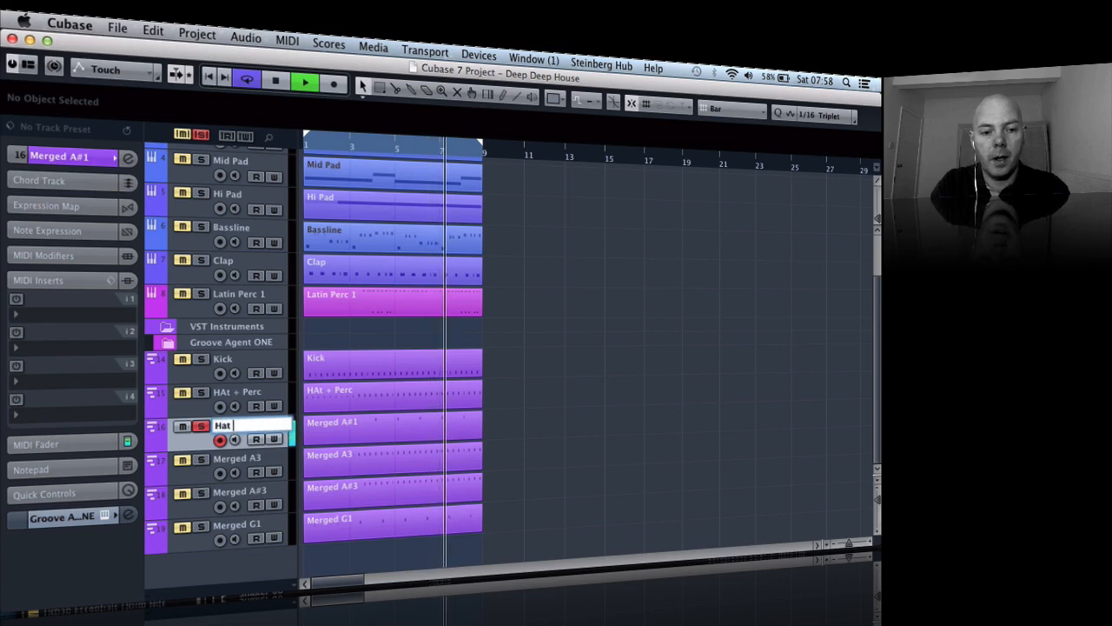
text( + Perc 2)
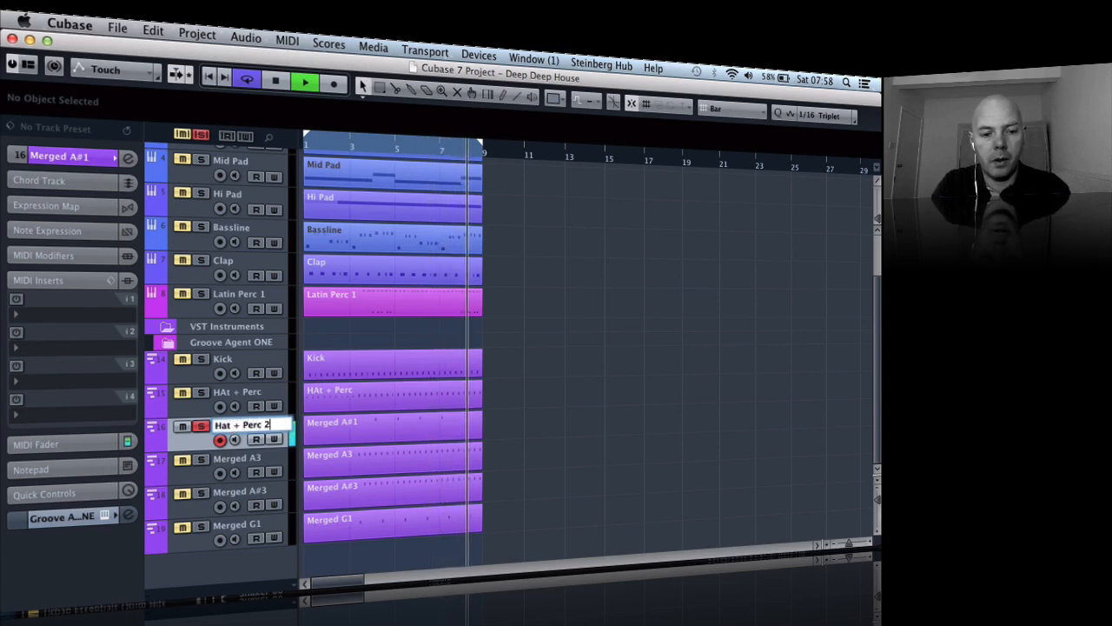
key(Return)
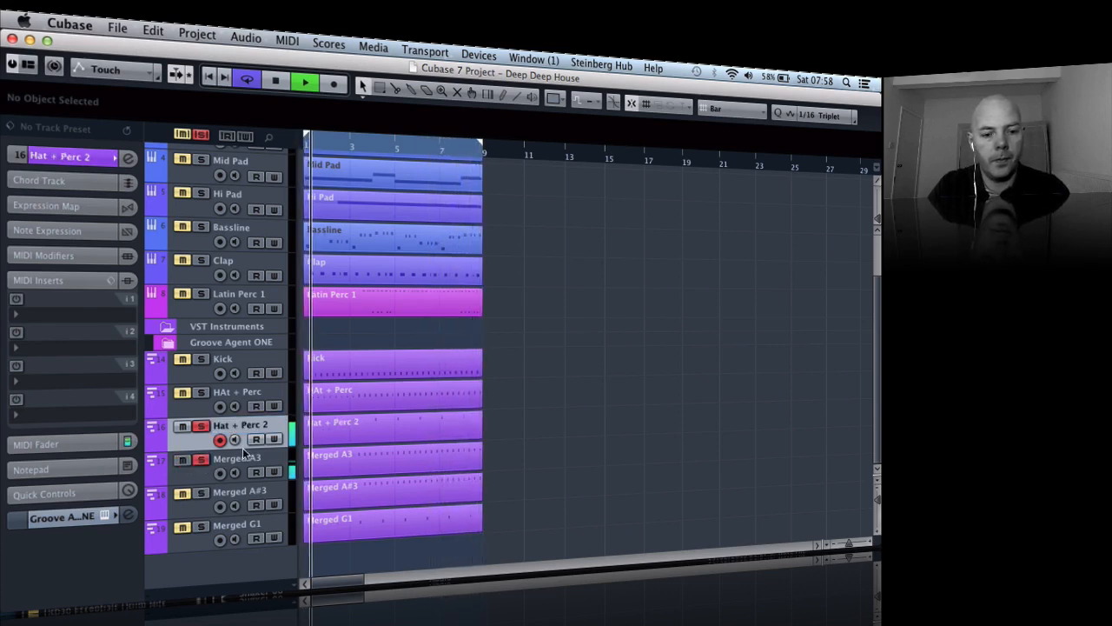
- Select the Merged A3 track and rename it as Tamb
click(237, 459)
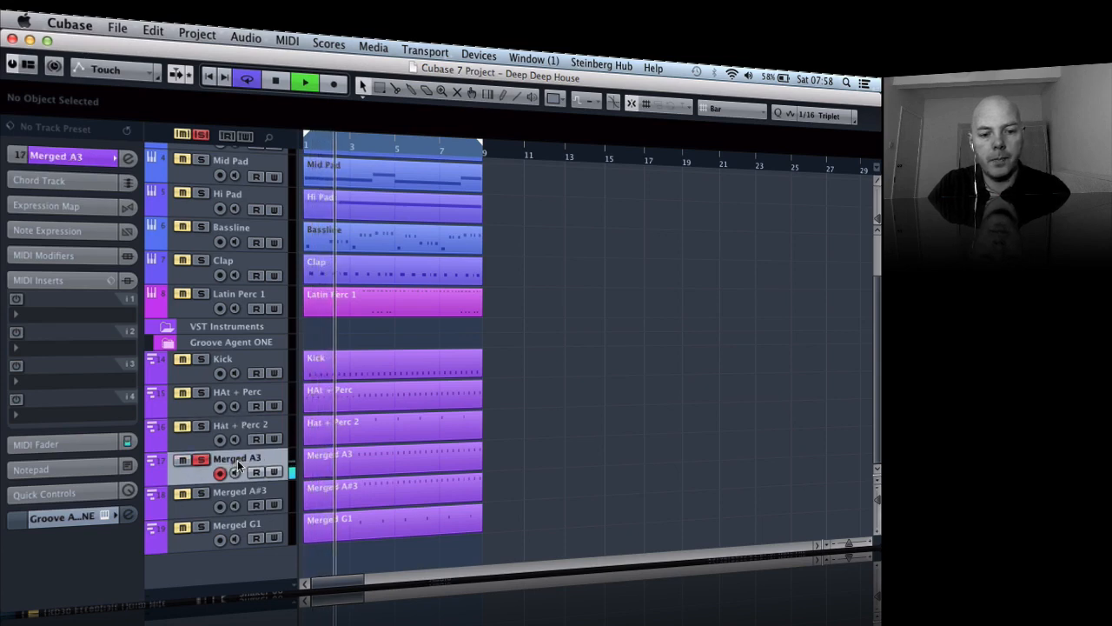
double_click(237, 457)
text(T)
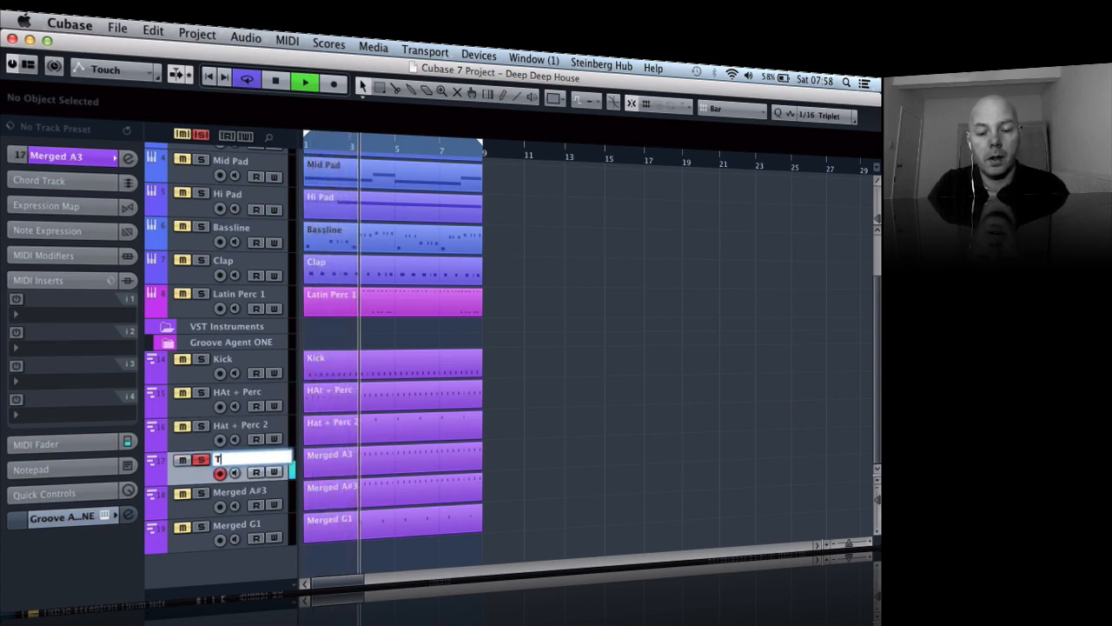
text(amb)
key(Return)
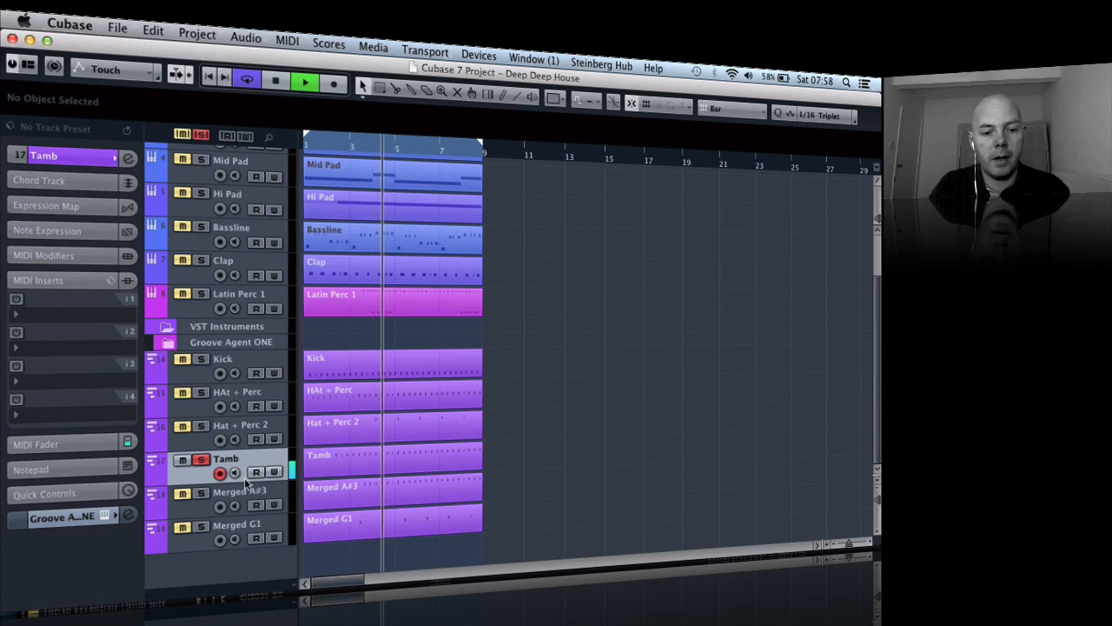
- Solo the Merged A#3 track on its own, then delete its part and remove the track from the project
click(201, 493)
click(201, 459)
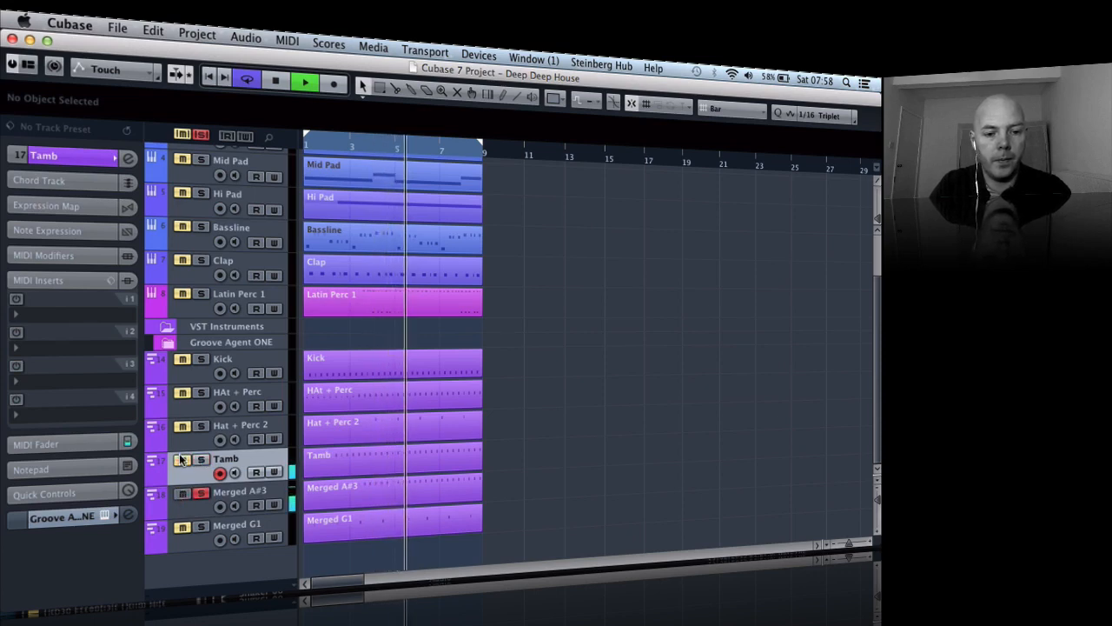
click(238, 493)
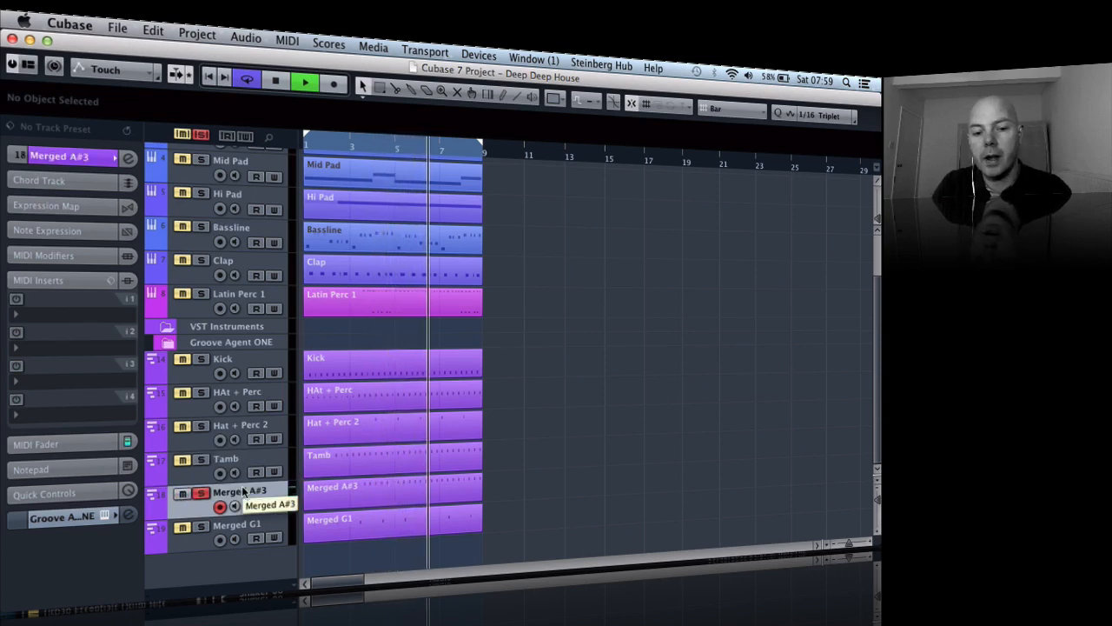
click(334, 490)
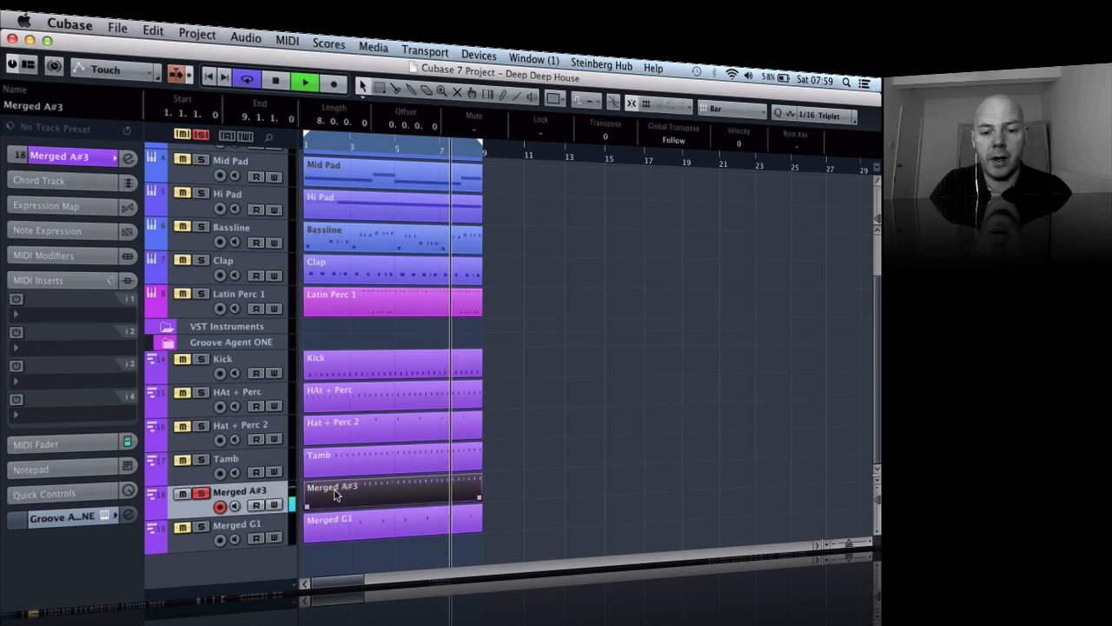
right_click(278, 487)
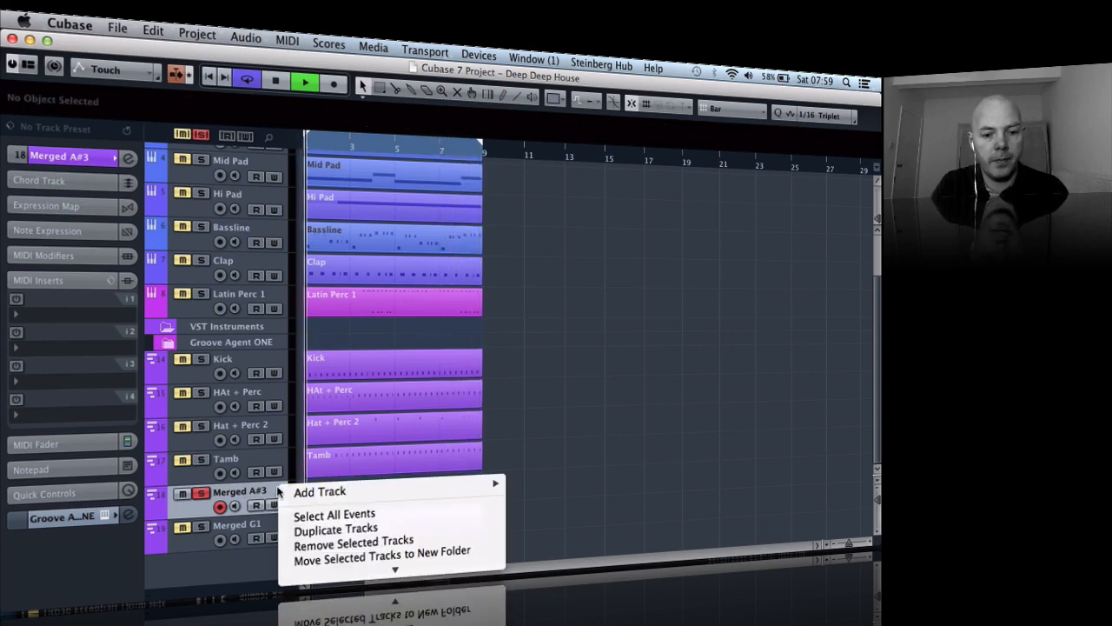
click(329, 542)
- Solo the Merged G1 track and rename it as Clap Delay
click(214, 530)
click(202, 527)
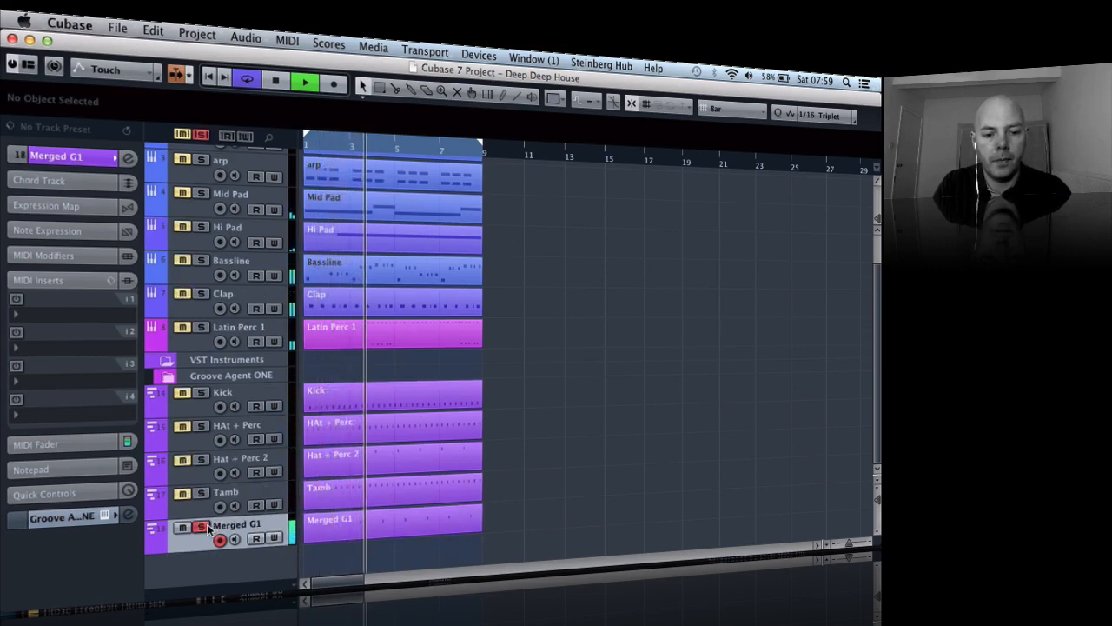
double_click(228, 525)
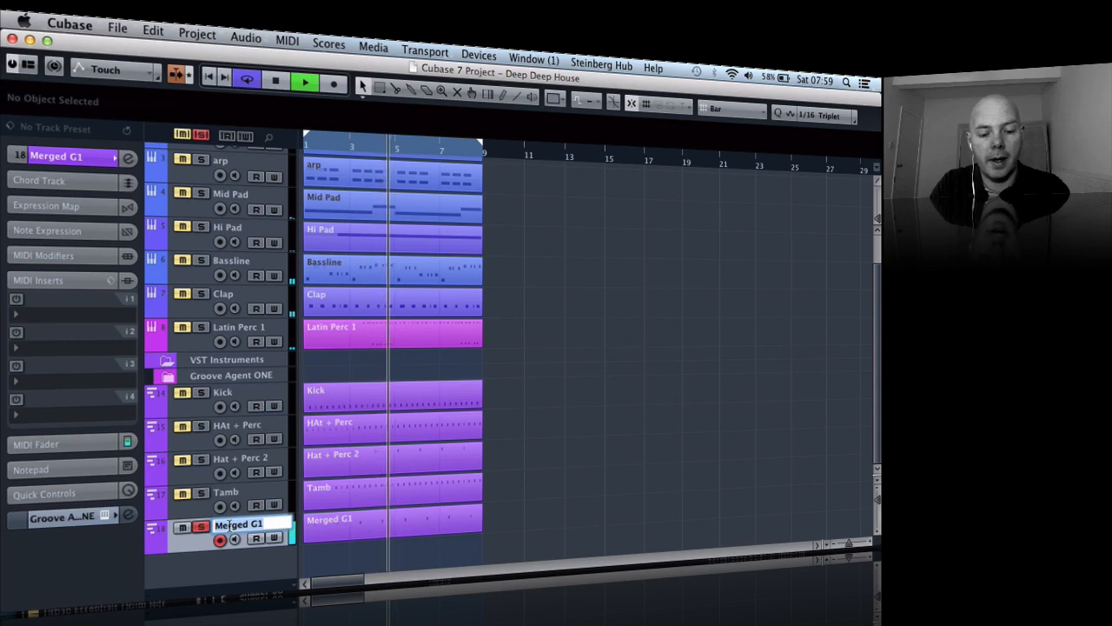
text(Clap Delay)
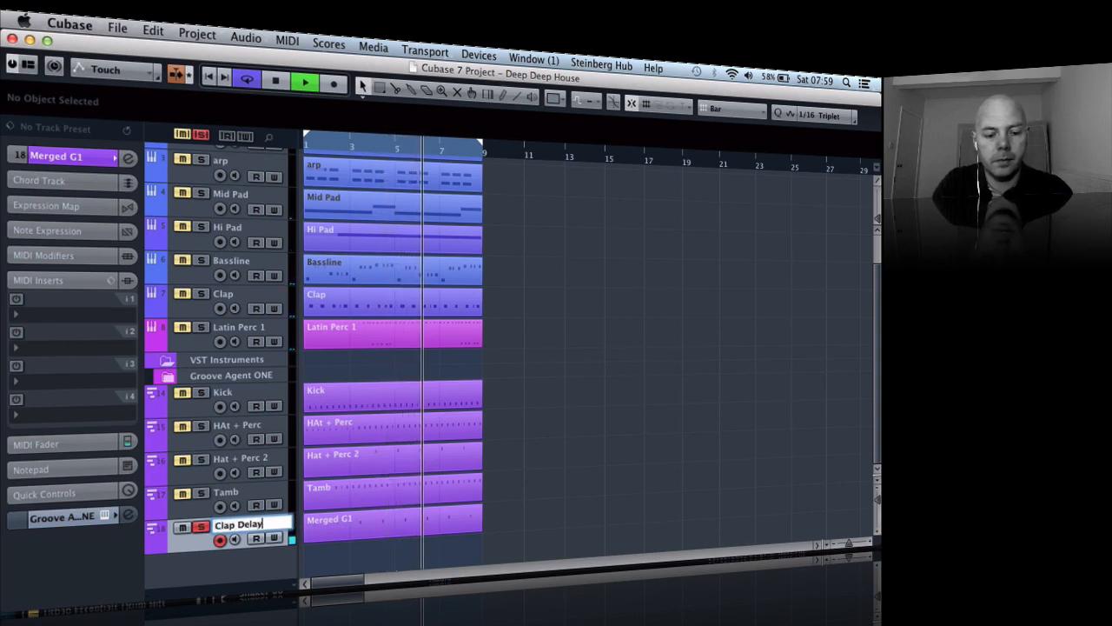
key(Return)
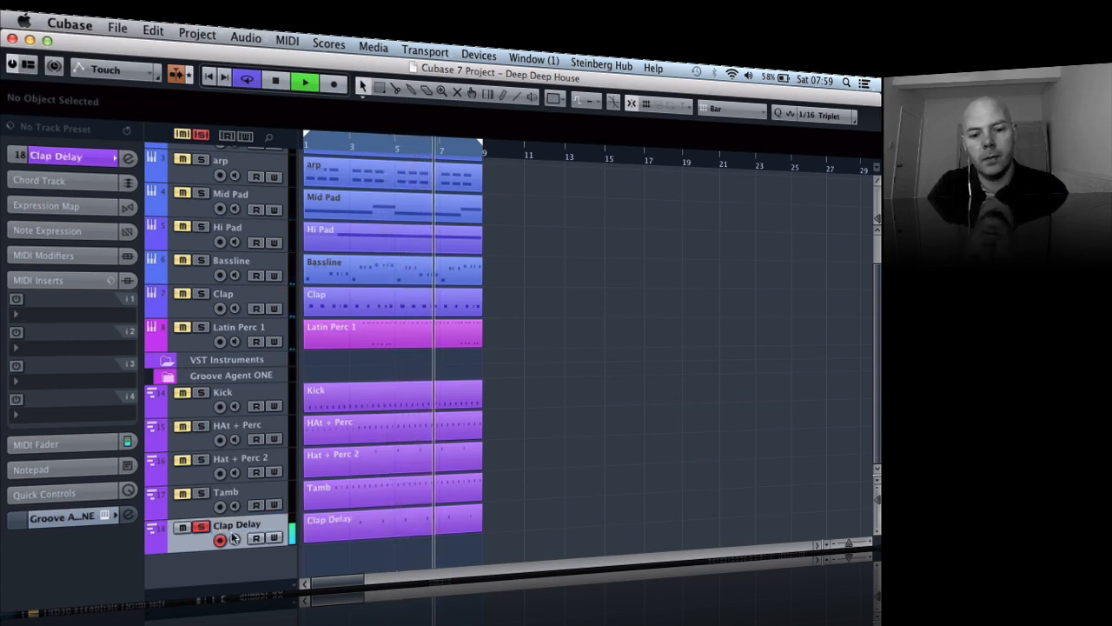
- Clear all solos with playback stopped, and move the five tracks from Kick to Clap Delay directly below Latin Perc 1
click(201, 135)
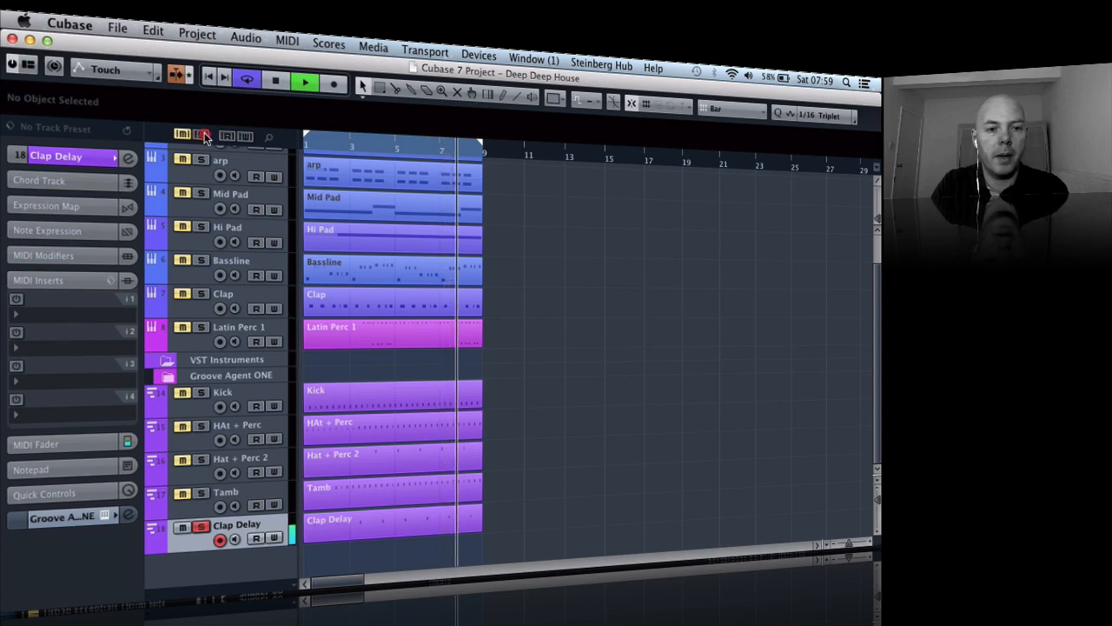
key(space)
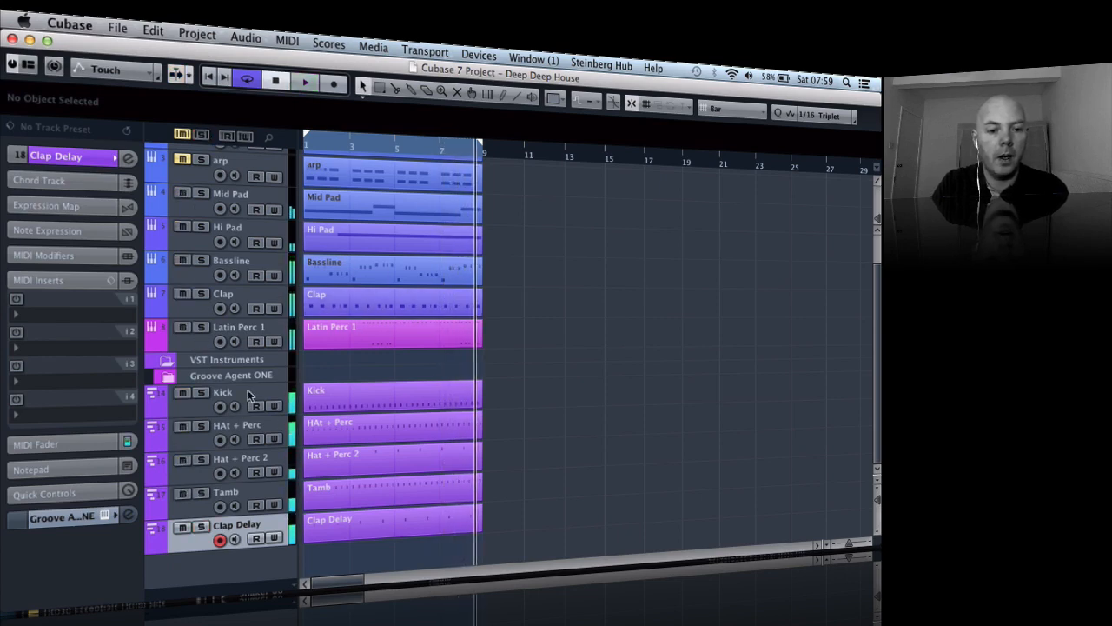
click(248, 393)
shift+click(249, 527)
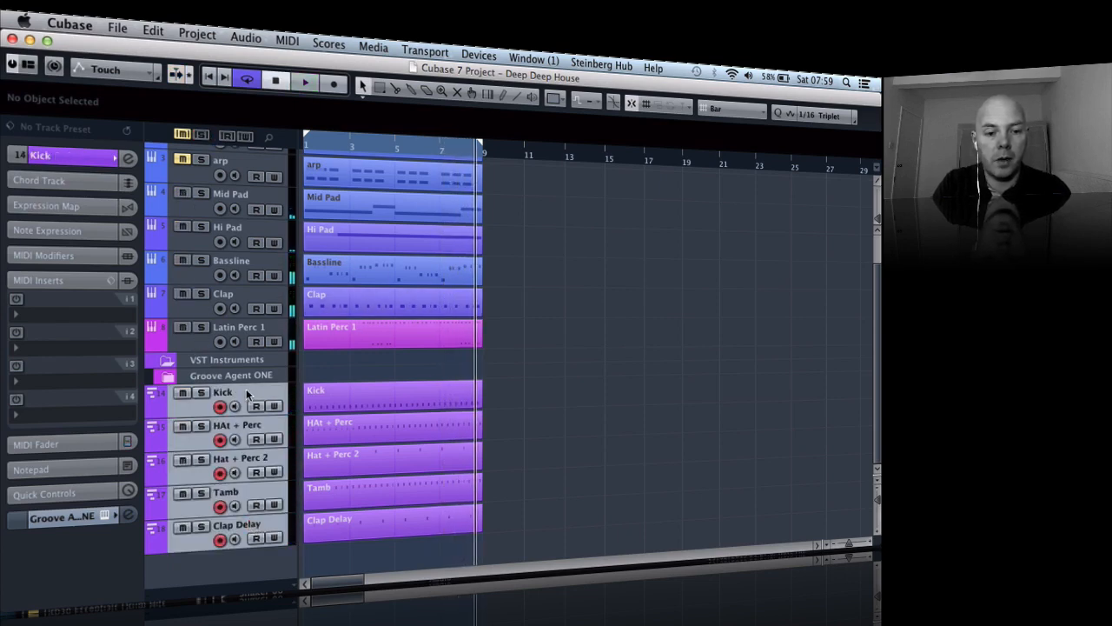
drag(244, 363, 242, 354)
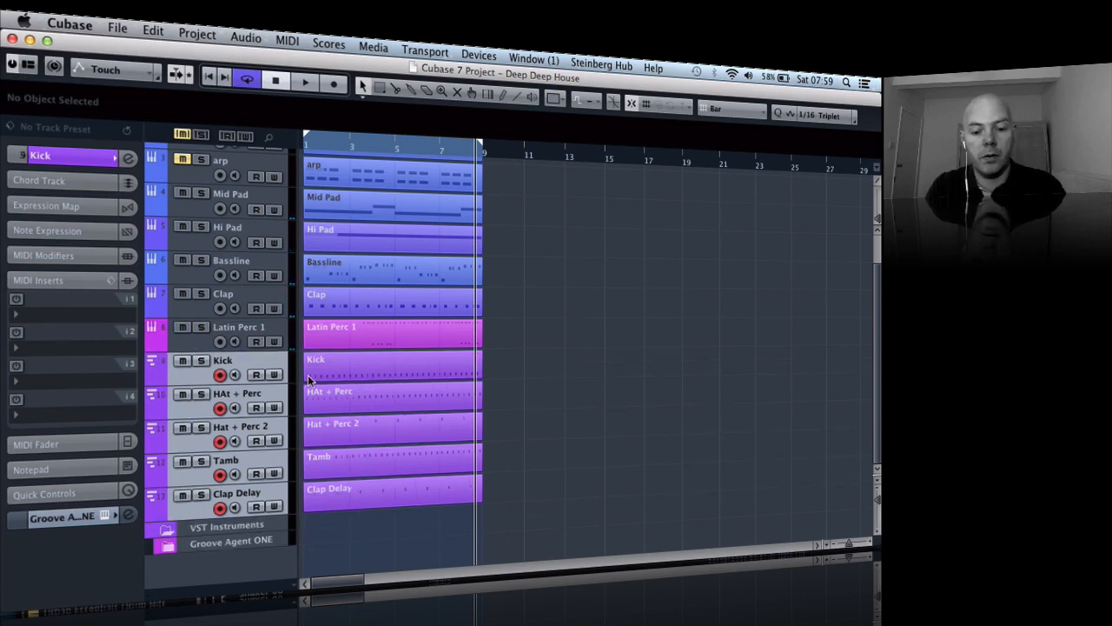
- Reduce all tracks to a height of 1 row and zoom the timeline out to about 145 bars
key(g)
key(g)
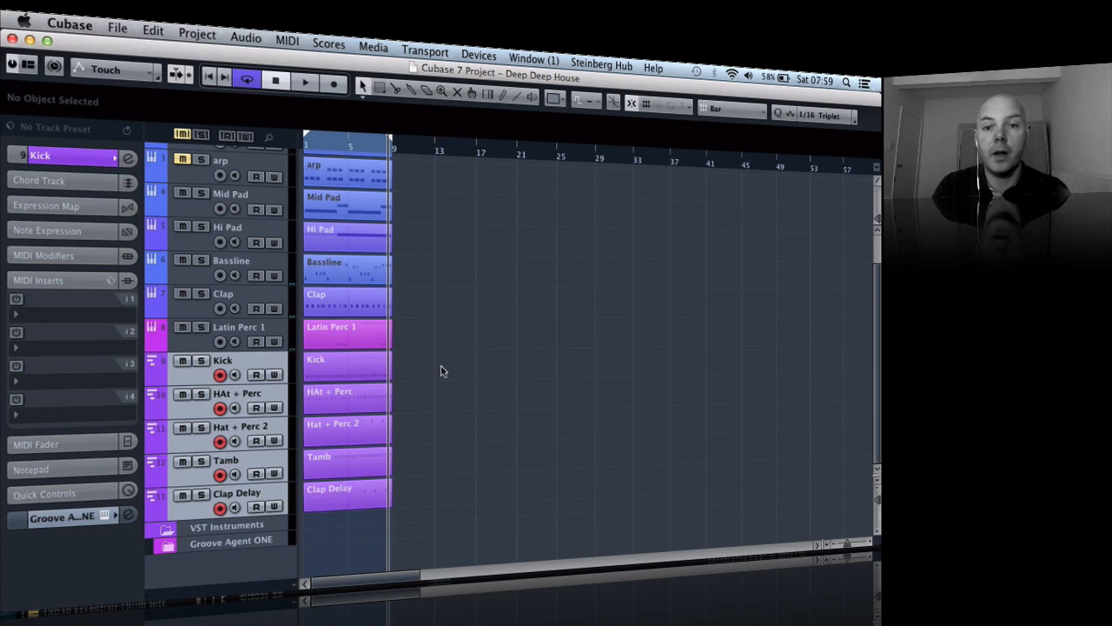
click(876, 485)
click(826, 506)
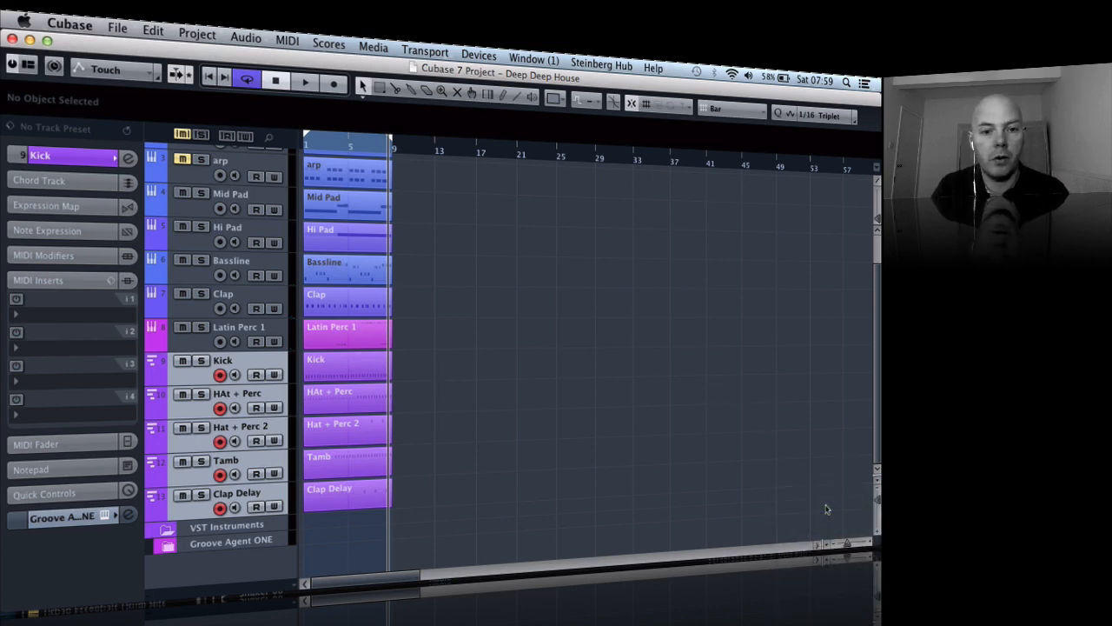
click(874, 483)
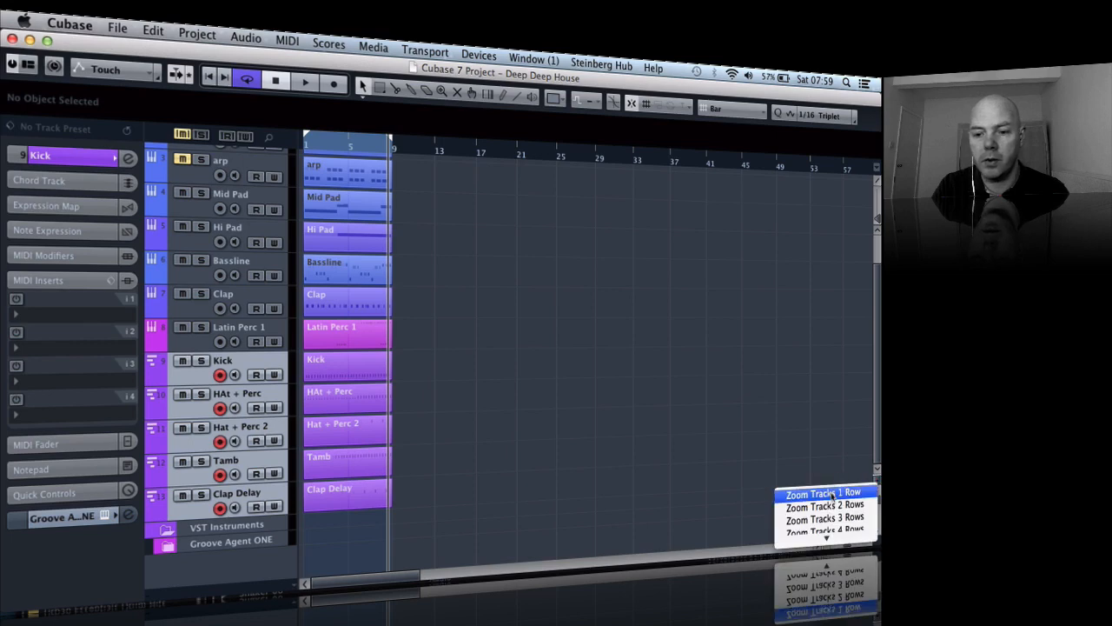
click(812, 490)
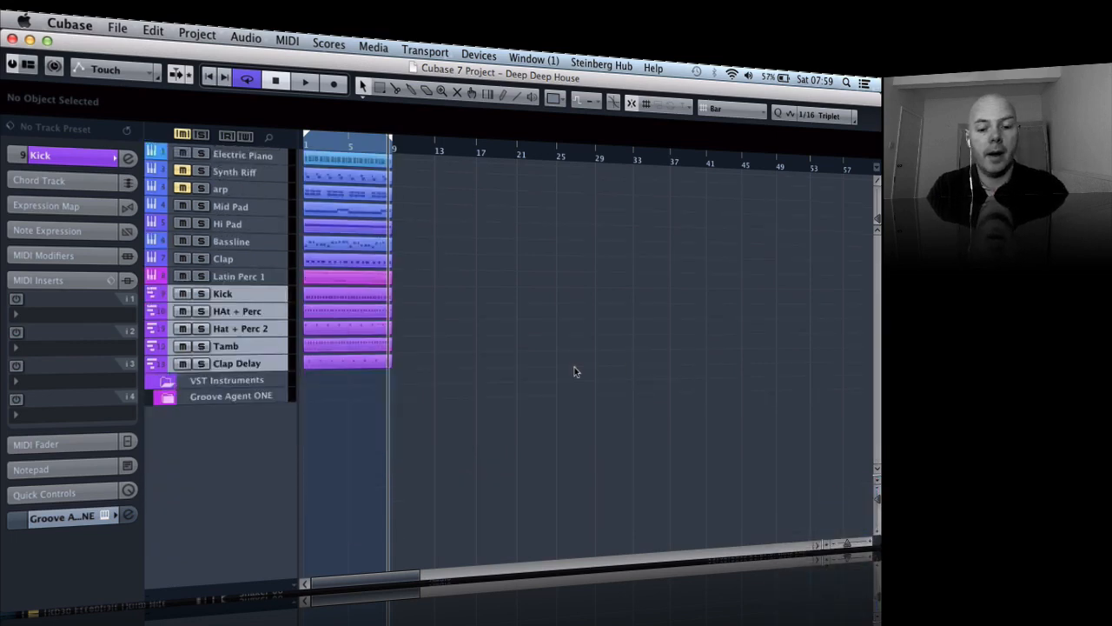
key(h)
key(h)
key(g)
key(g)
key(g)
key(g)
key(g)
key(g)
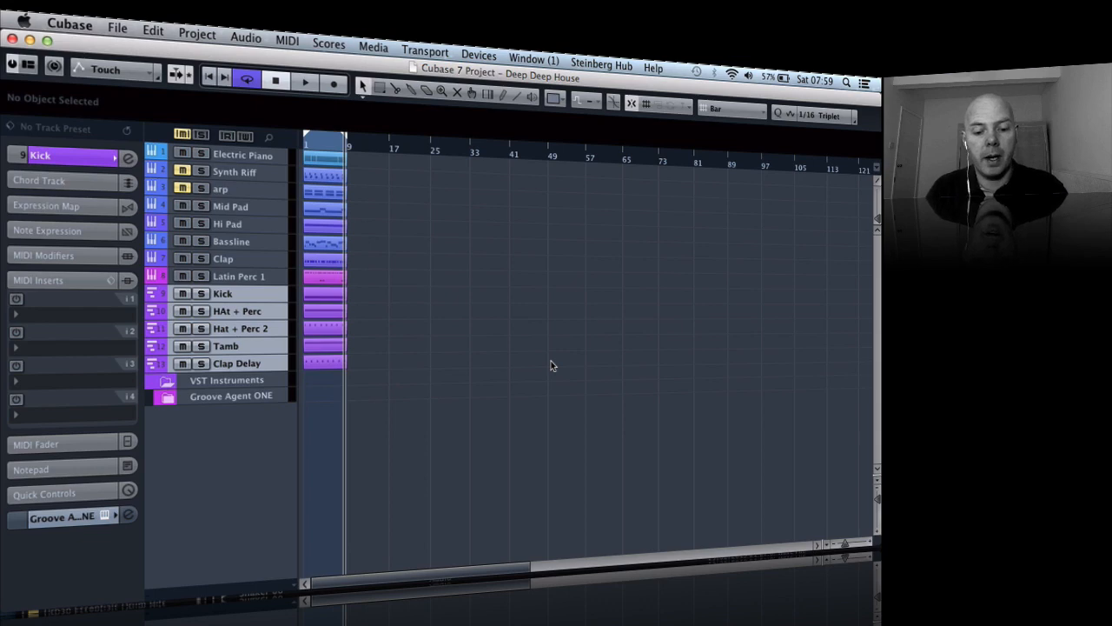
key(g)
- Add a ruler track at the top of the track list, above Electric Piano, and set its display format to Seconds
click(255, 295)
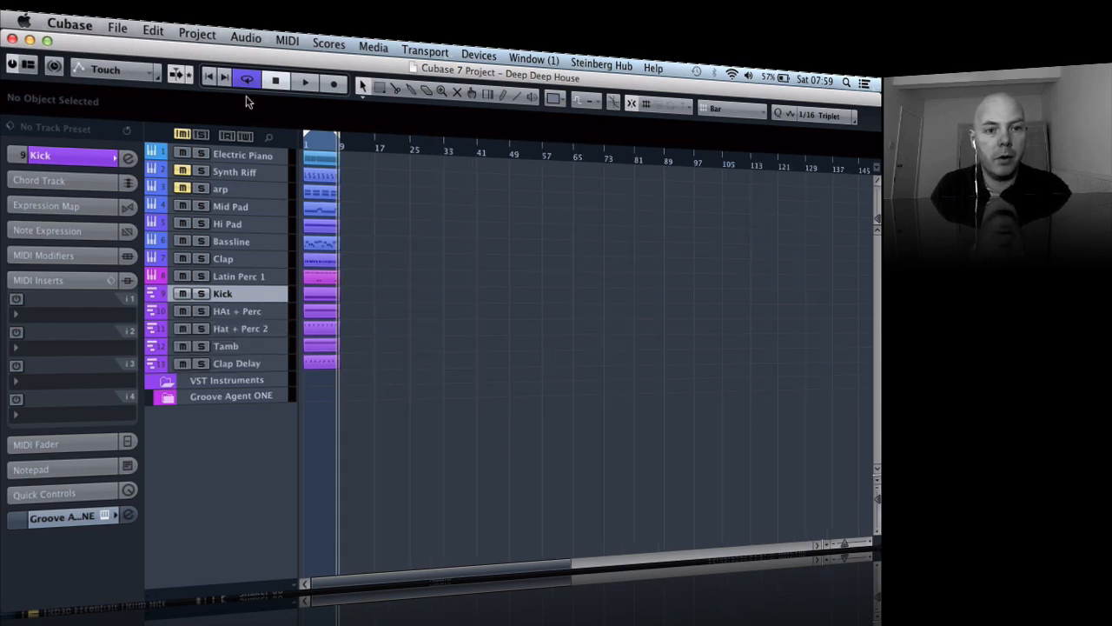
click(197, 33)
mouse_move(217, 56)
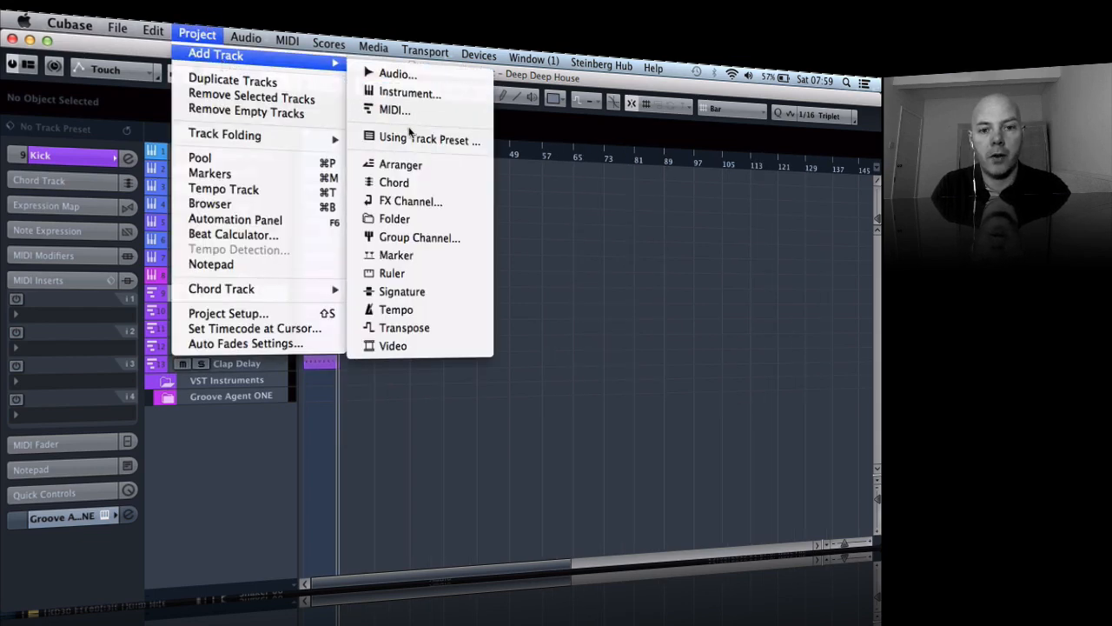
click(417, 279)
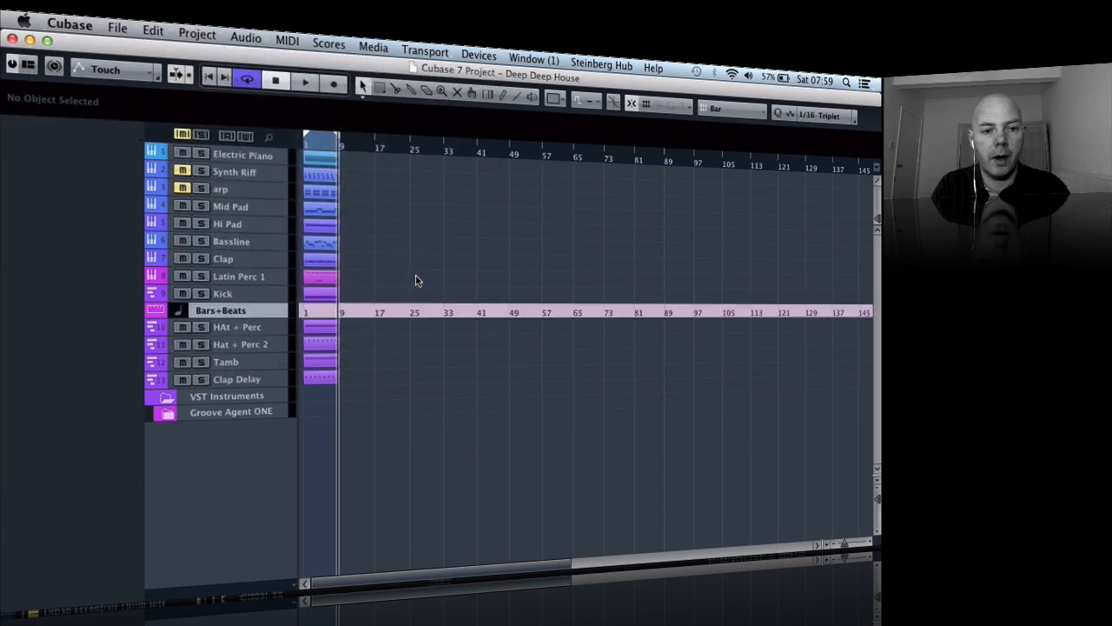
drag(261, 156, 259, 152)
click(242, 161)
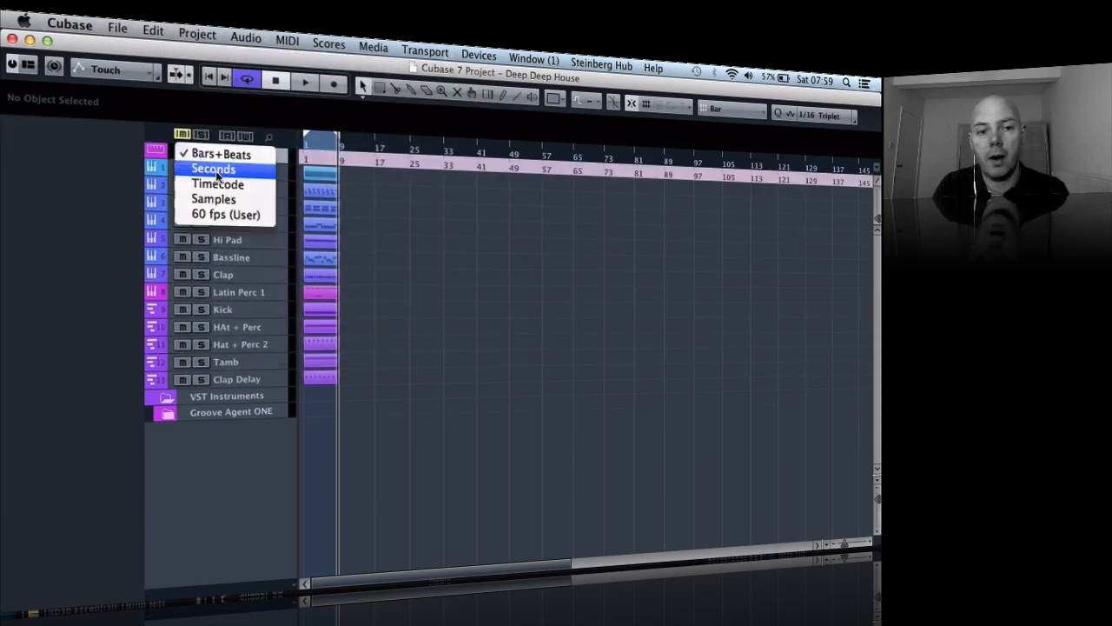
click(218, 171)
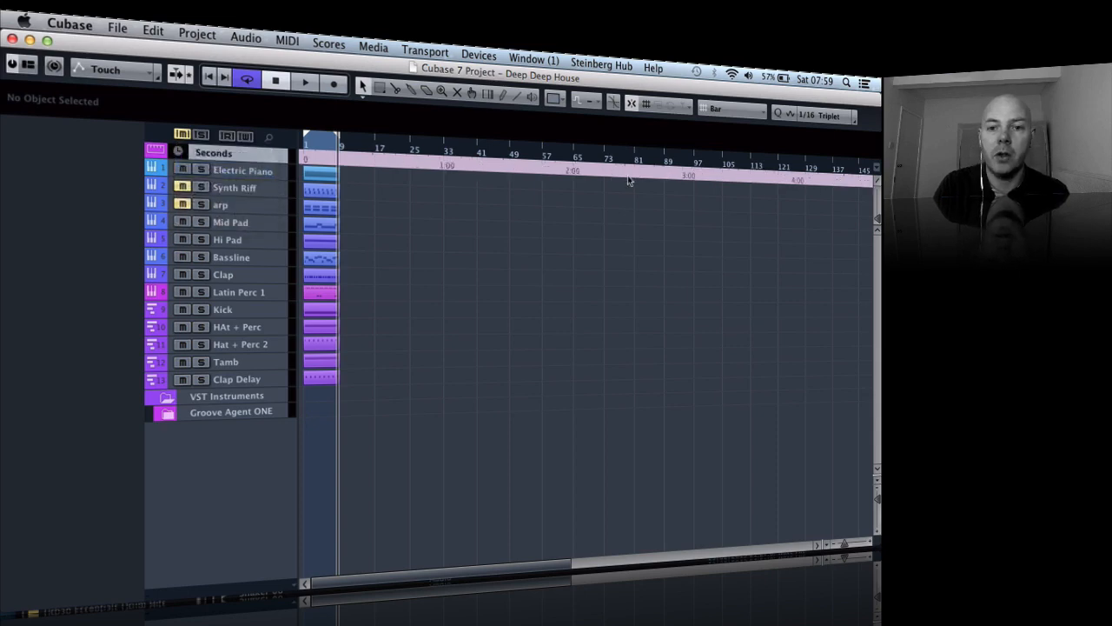
- Select the 8-bar parts on all thirteen tracks and duplicate them repeatedly until they fill the timeline up to bar 177
key(g)
key(g)
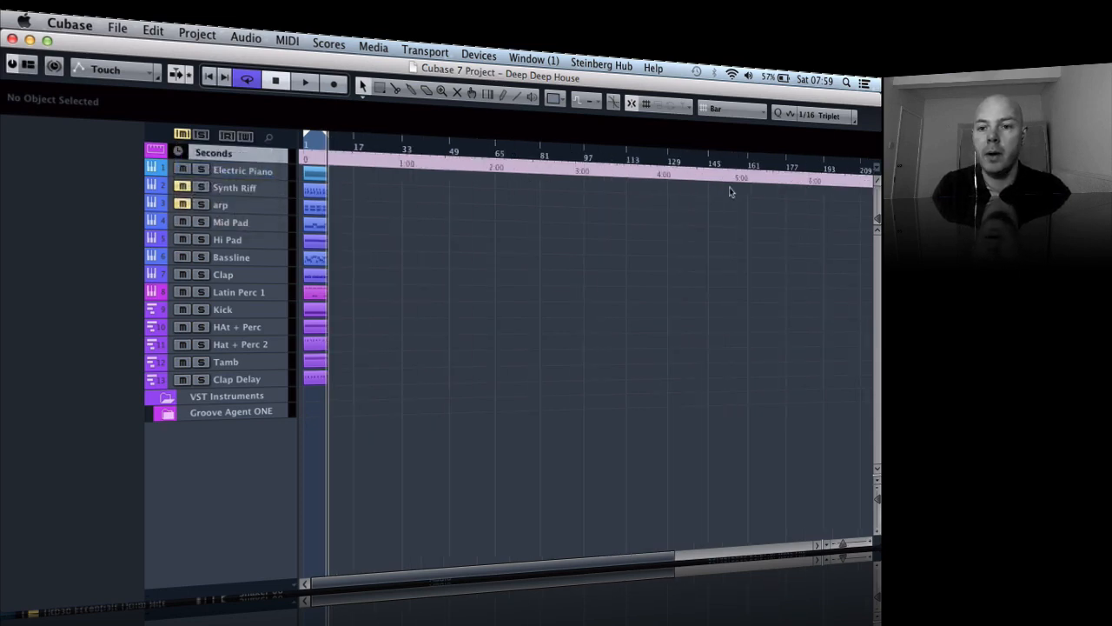
key(g)
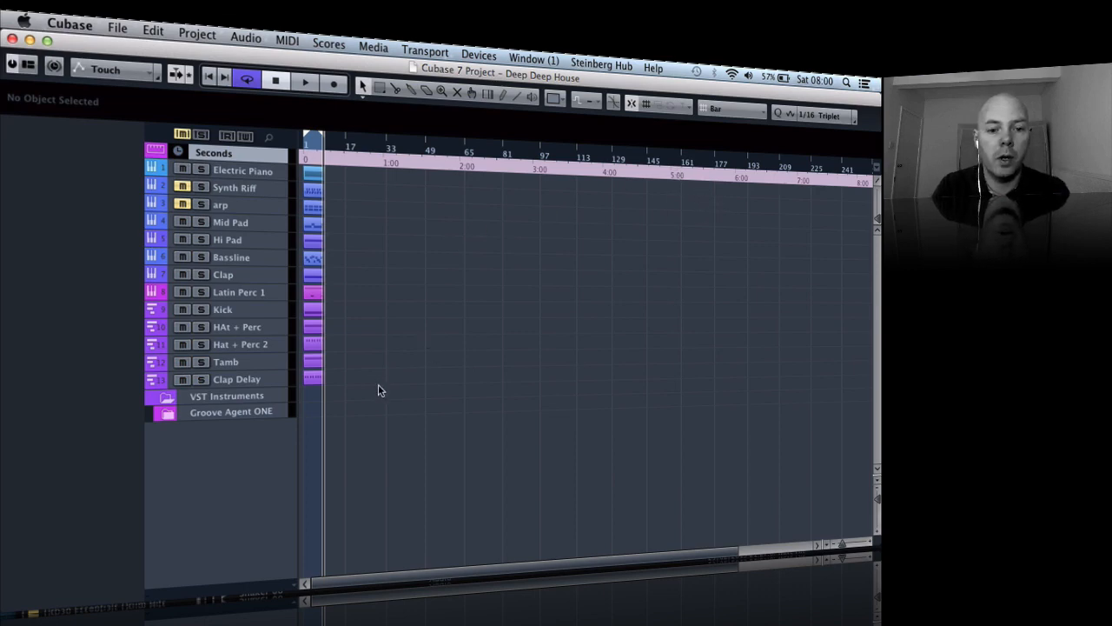
drag(367, 405, 303, 174)
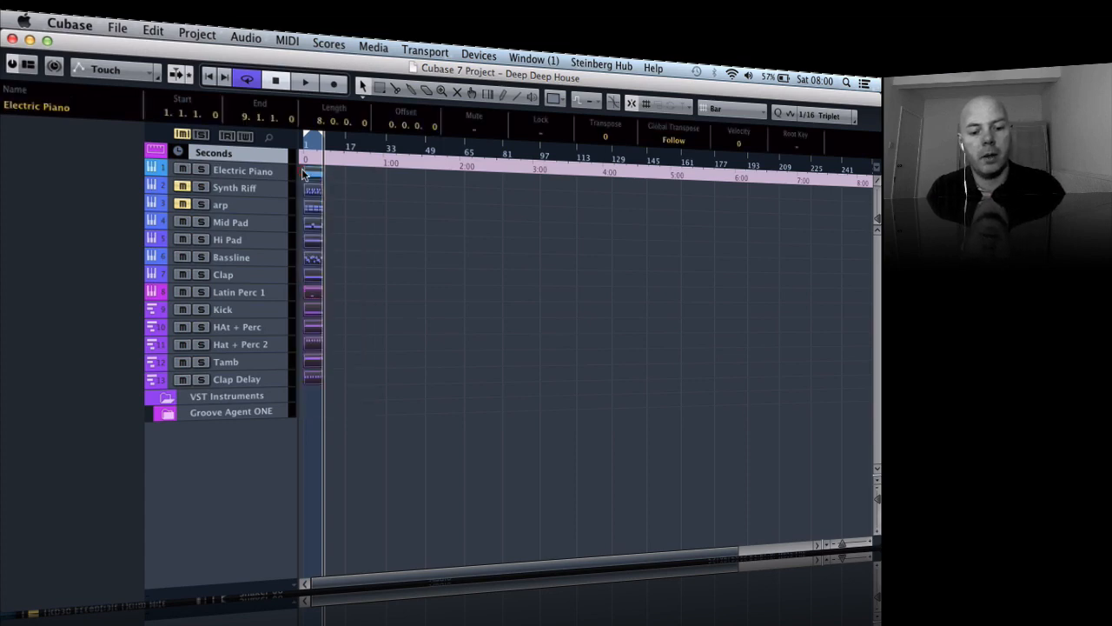
key(super+d)
key(super+d)
key(super+d)
key(super+d)
key(super+d)
key(super+d)
key(super+d)
key(super+d)
key(super+d)
key(super+d)
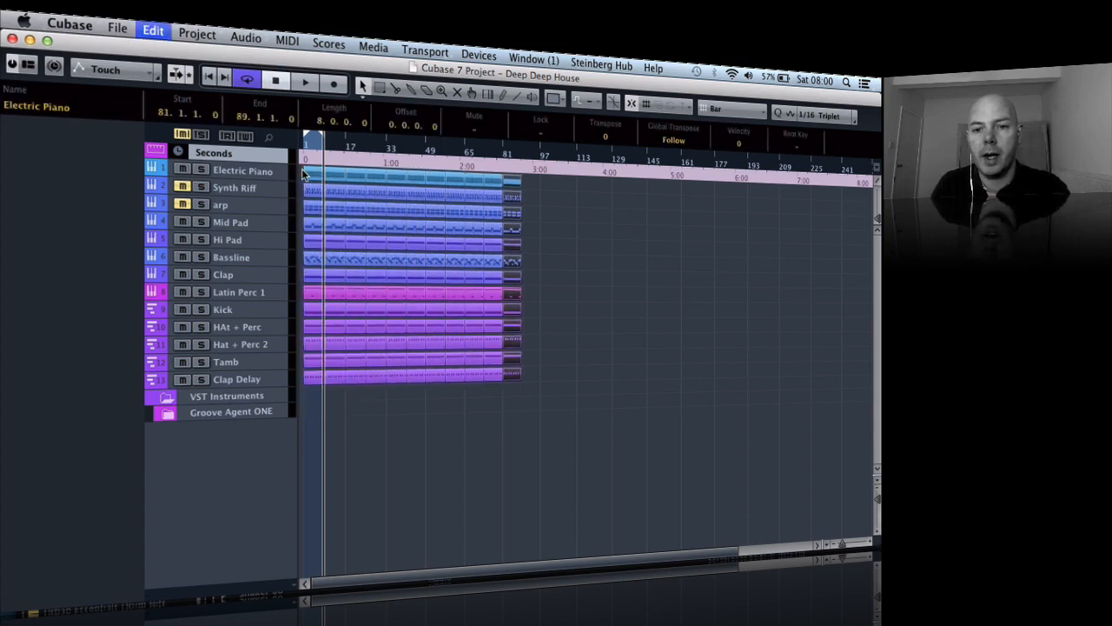
key(super+d)
key(super+d)
key(super+d)
key(super+d)
key(super+d)
key(super+d)
key(super+d)
key(super+d)
key(super+d)
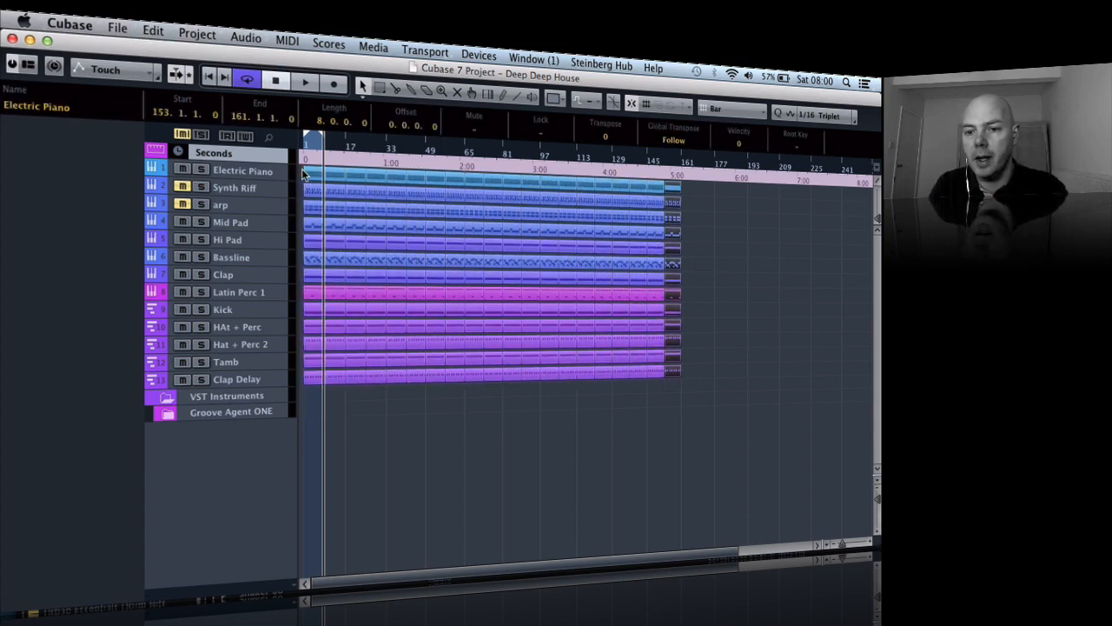
key(super+d)
key(super+d)
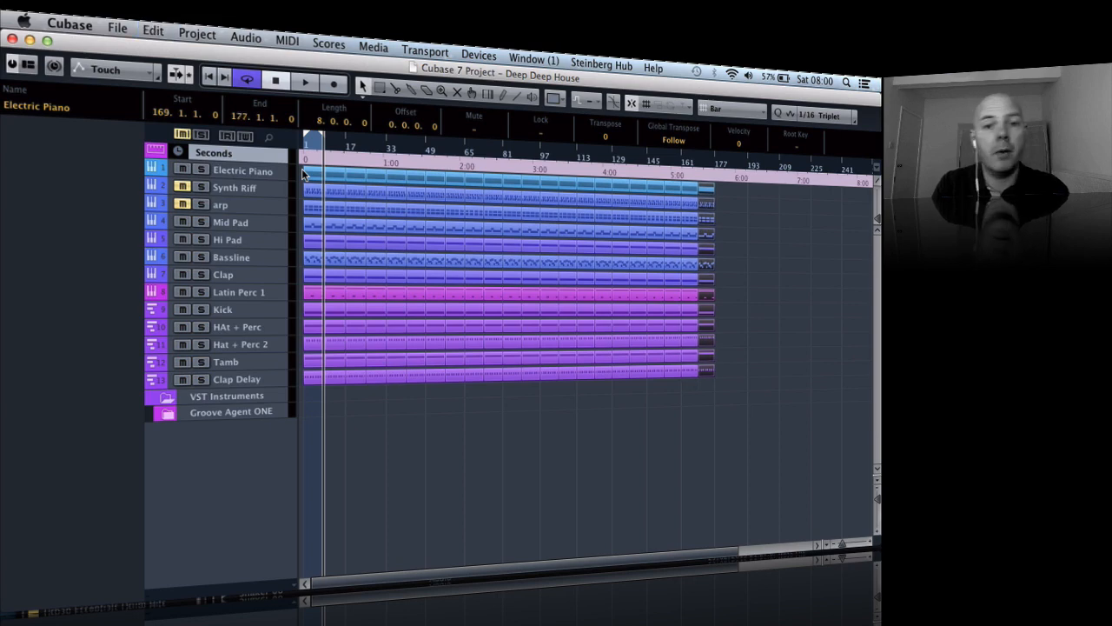
- Mute every part on all tracks from bar 1 to bar 177 using the Mute tool
click(459, 430)
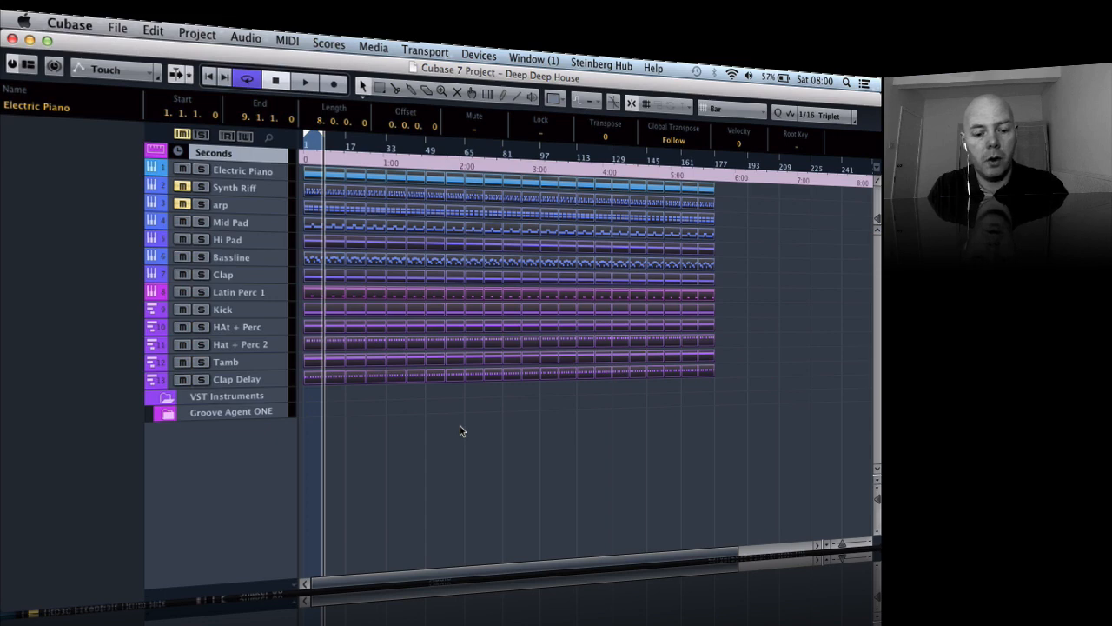
key(4)
key(5)
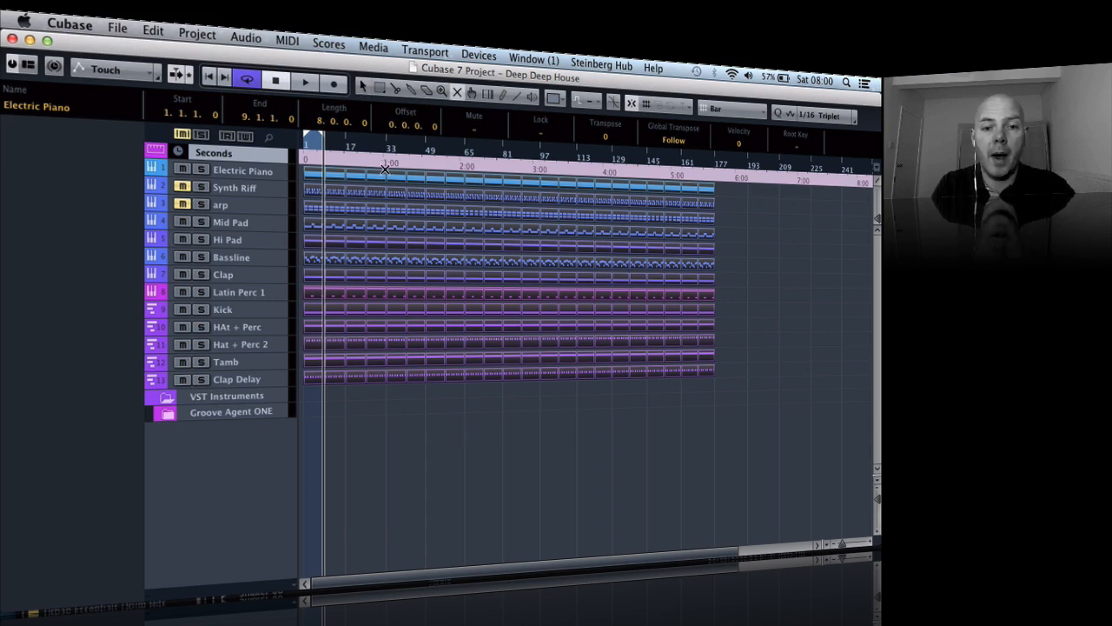
click(338, 170)
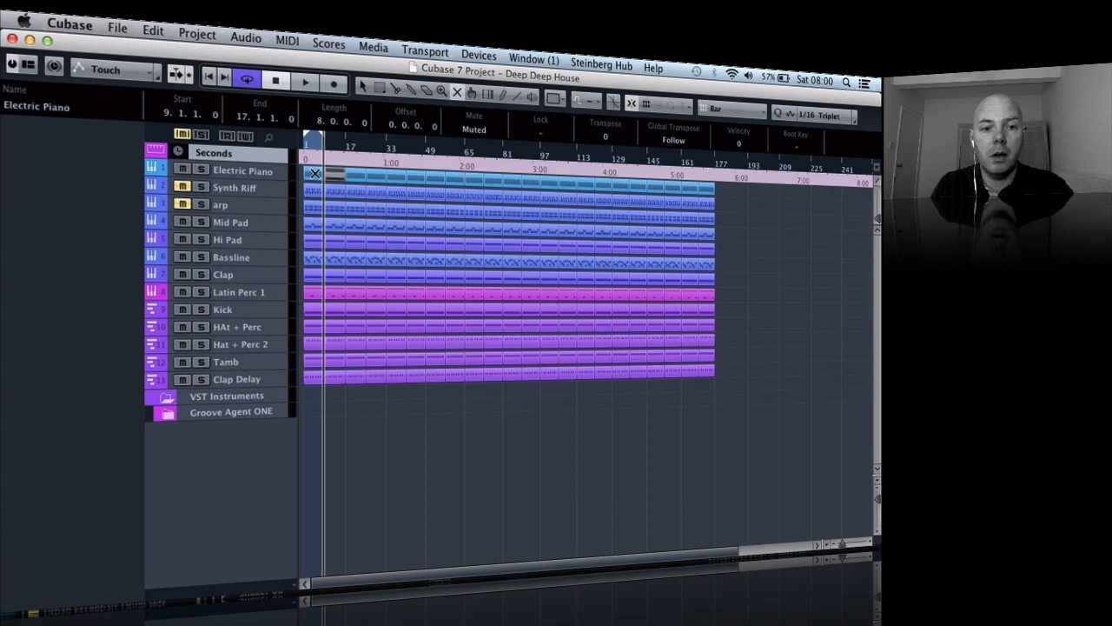
drag(310, 403, 710, 184)
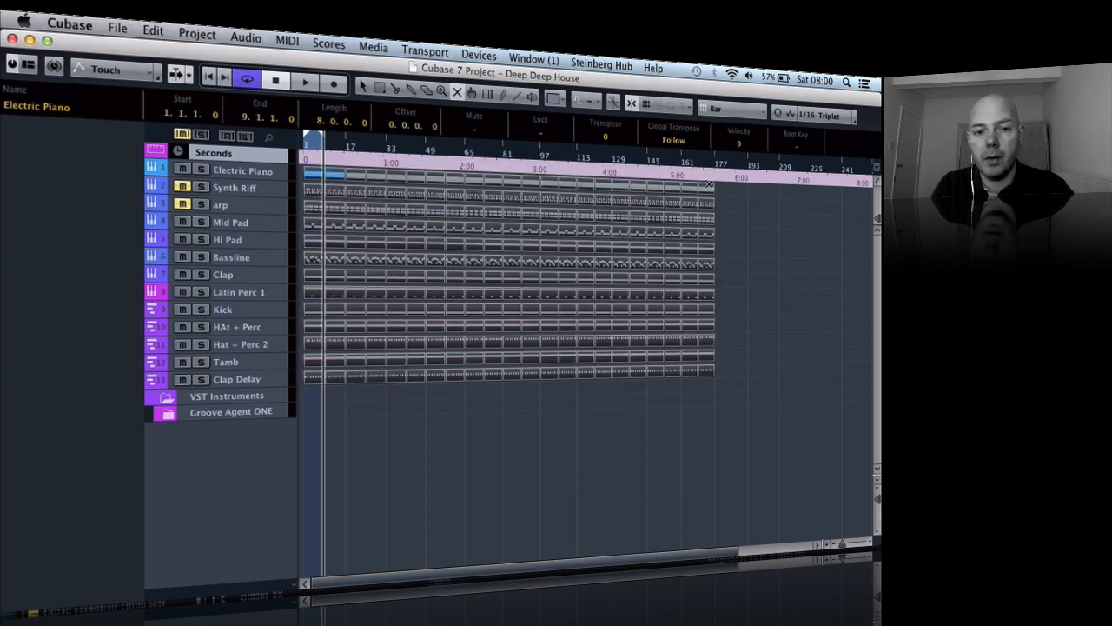
click(313, 174)
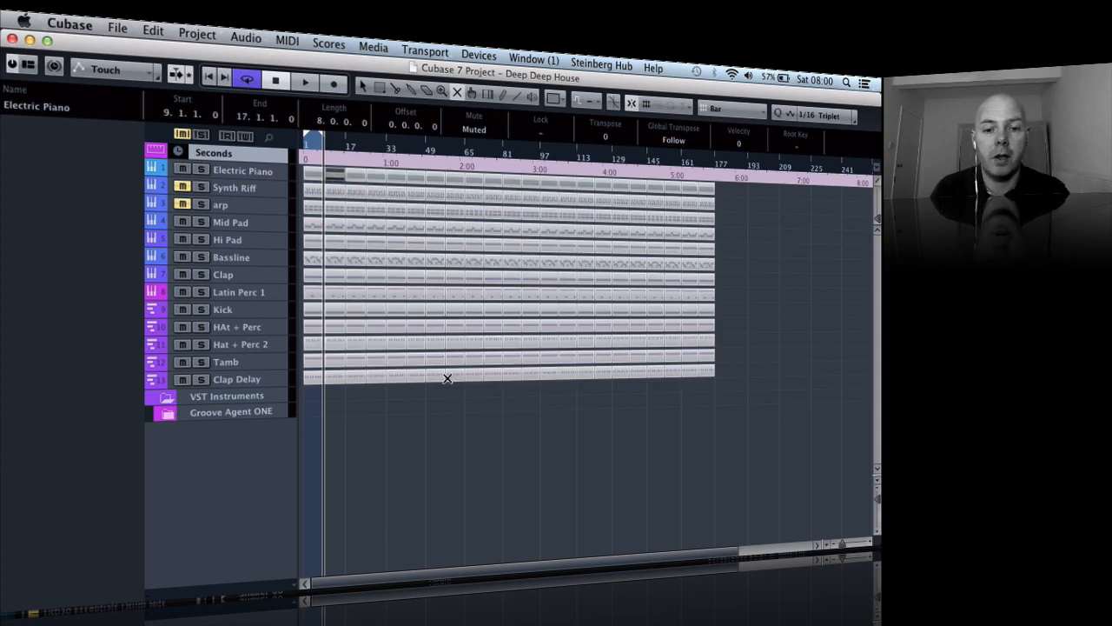
- Unmute the Kick, Clap and Clap Delay parts at bars 1–9, and extend the cycle range to just past bar 49
key(h)
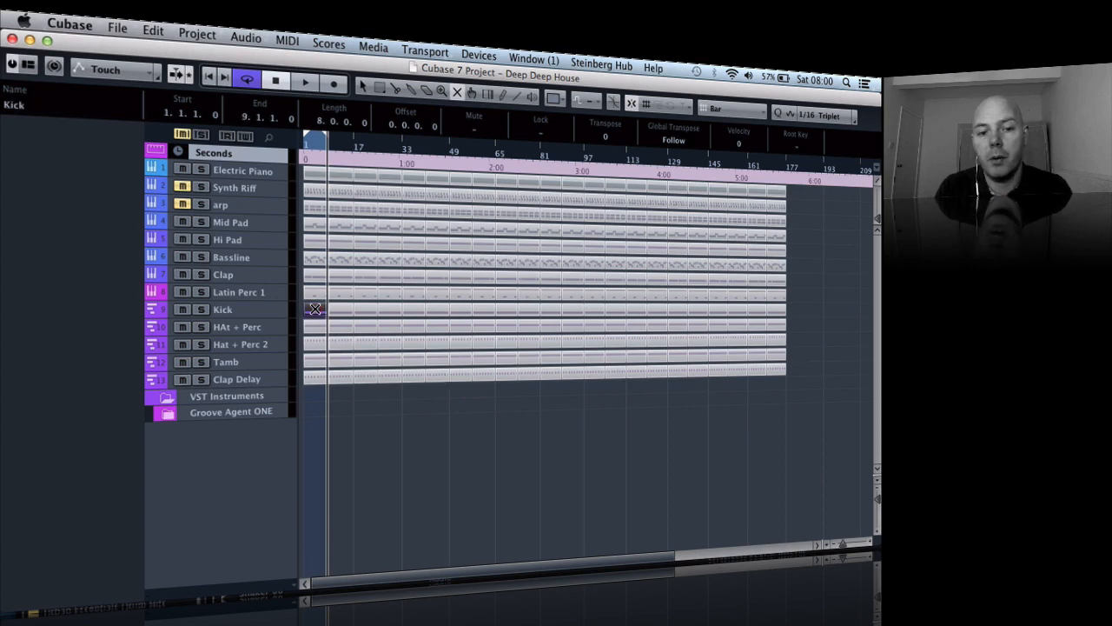
key(h)
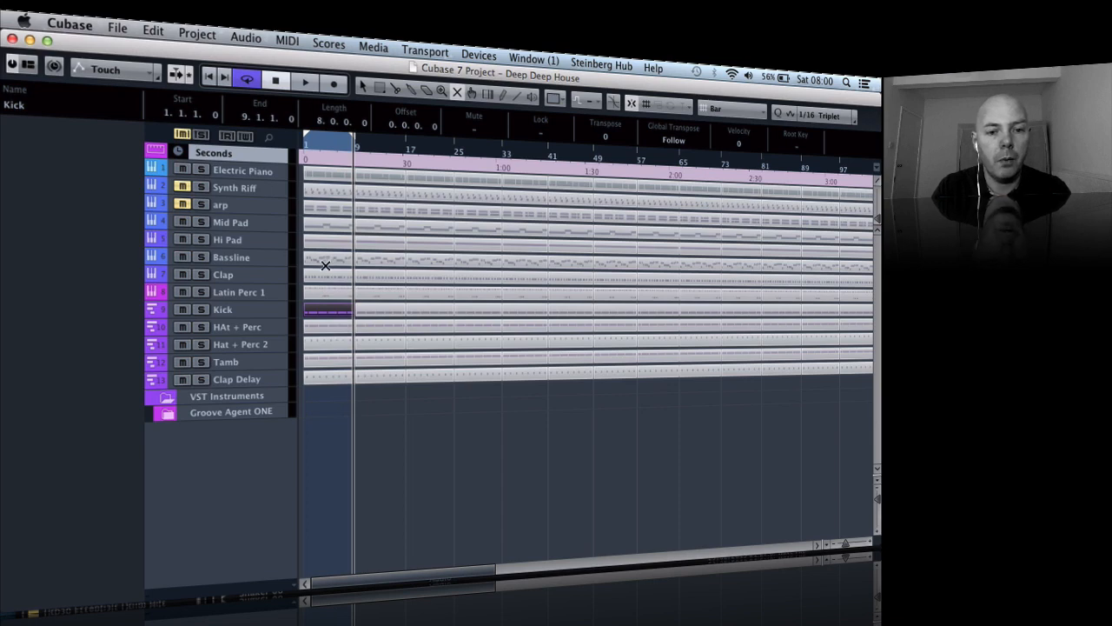
click(325, 274)
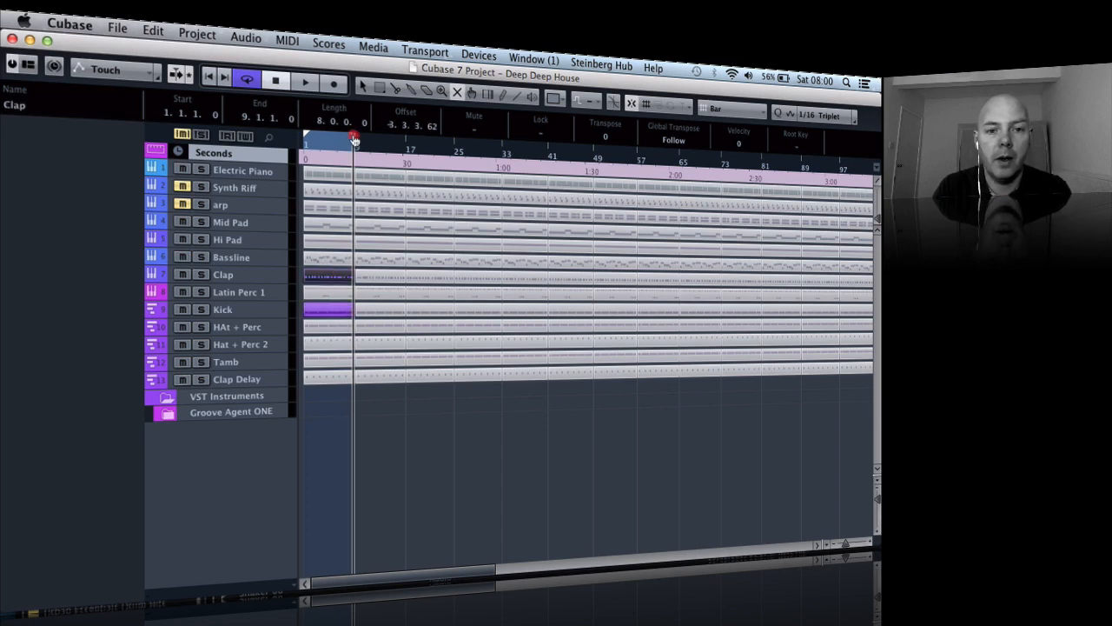
drag(355, 139, 604, 171)
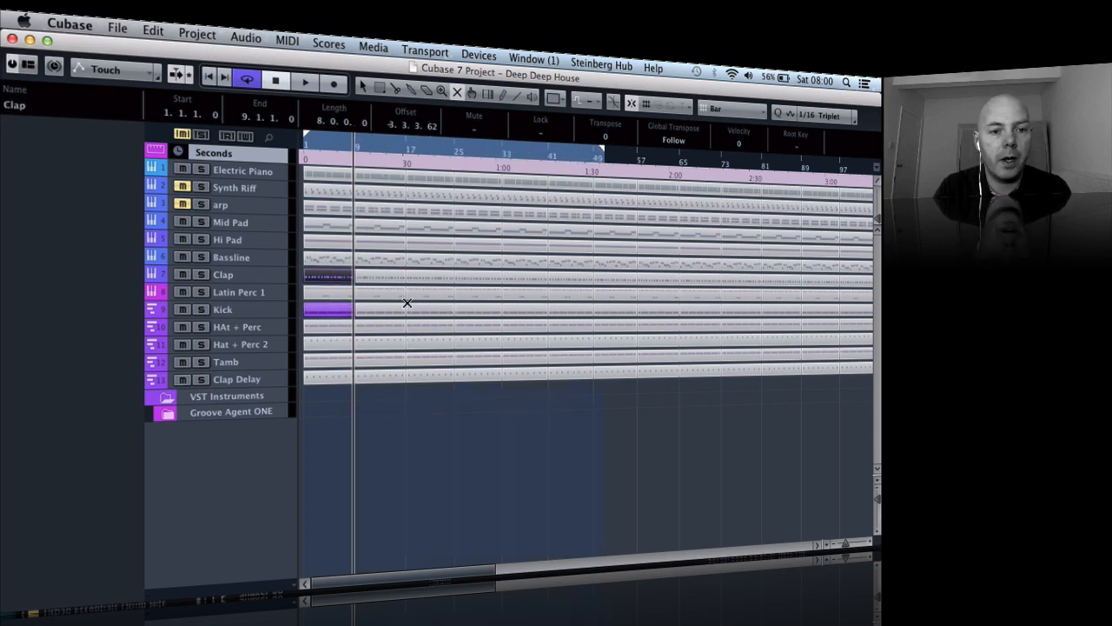
click(332, 375)
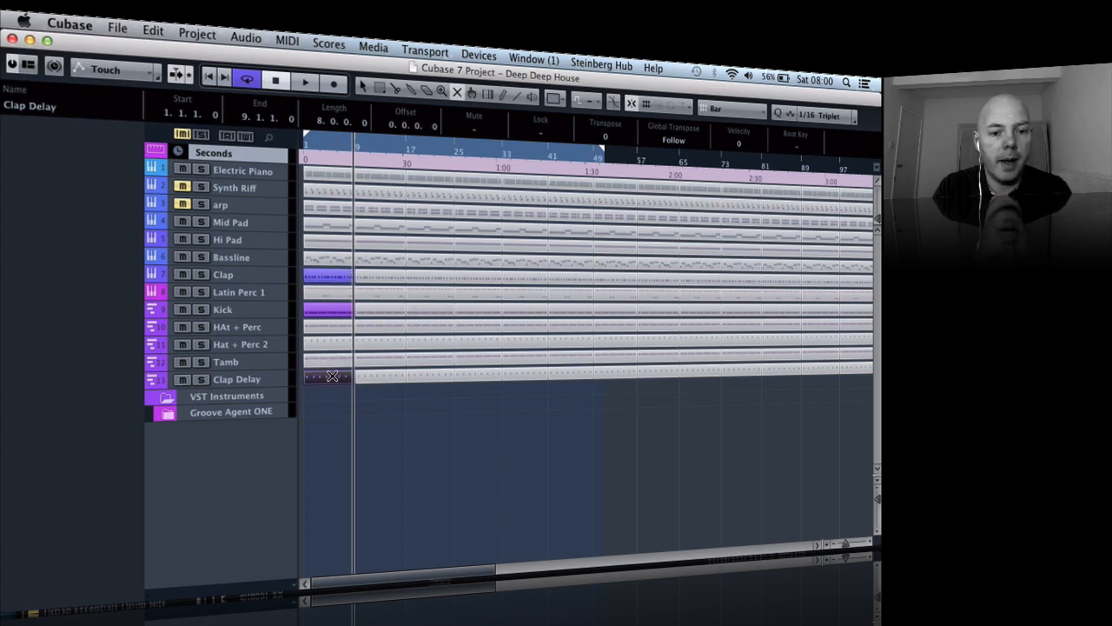
- Play from the project start and unmute the Clap, Kick, Clap Delay, HAt + Perc and Hat + Perc 2 parts at bars 9–17
click(210, 77)
key(space)
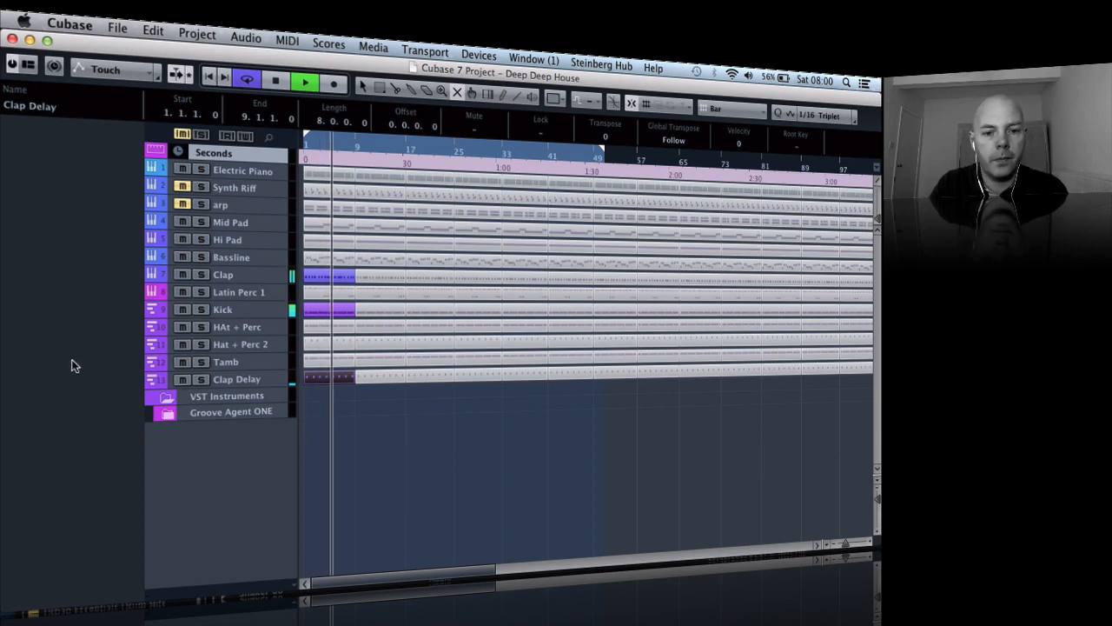
click(382, 276)
click(377, 309)
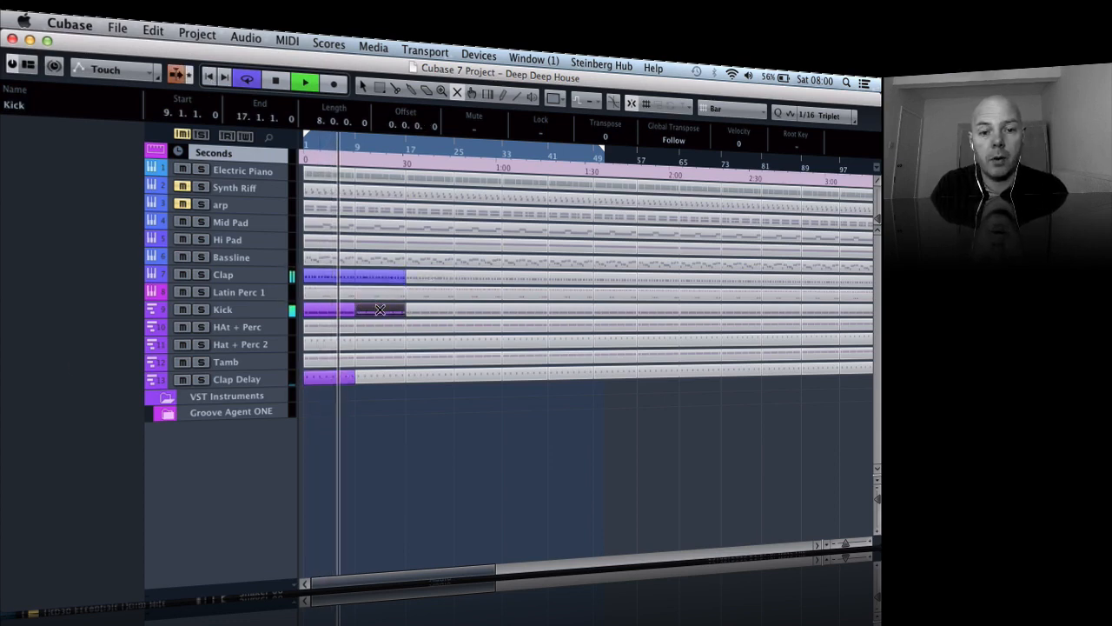
click(377, 373)
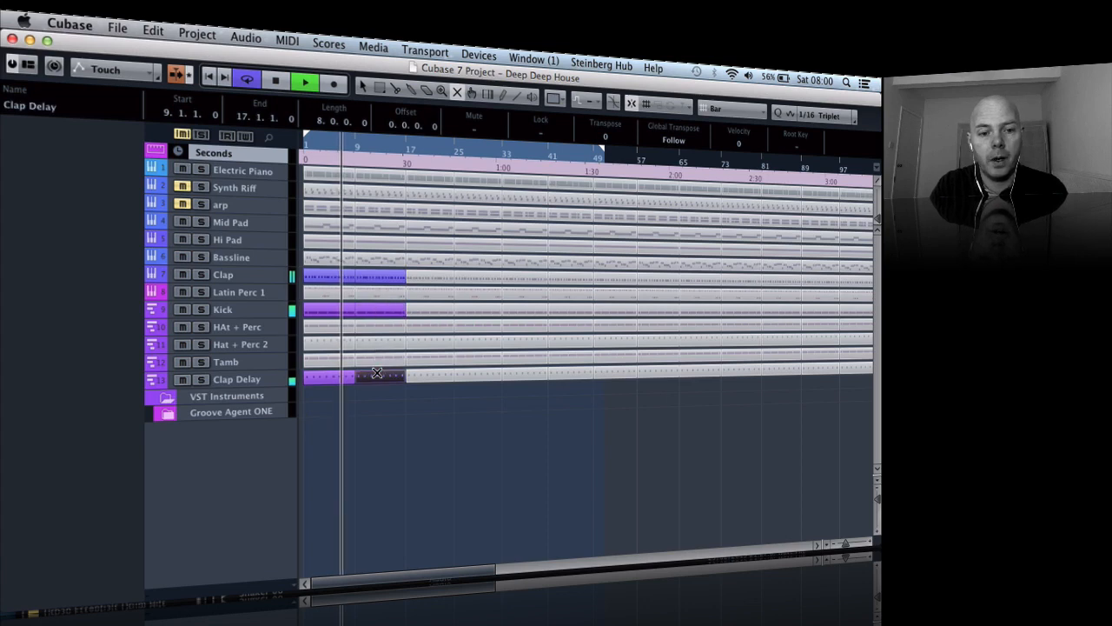
click(370, 326)
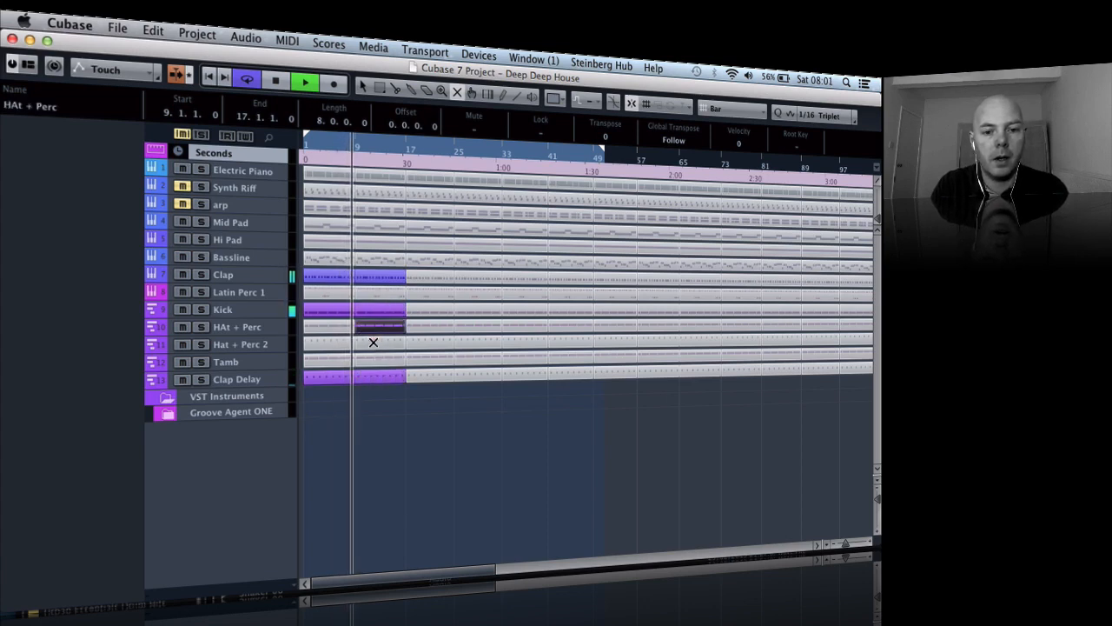
click(372, 341)
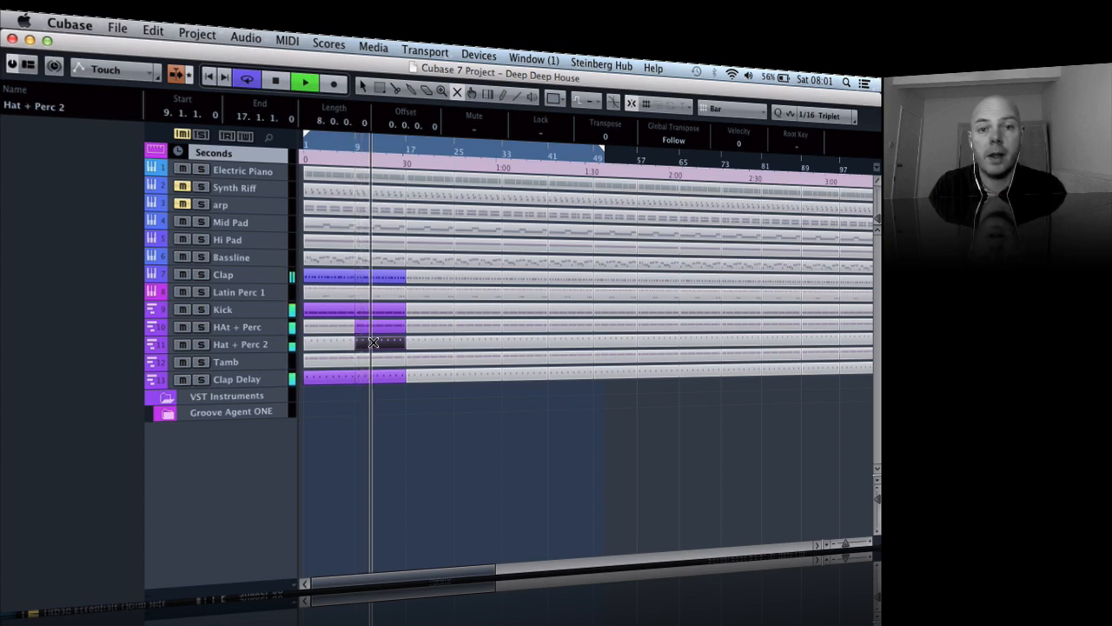
- Unmute the Clap, HAt + Perc, Hat + Perc 2, Kick, Clap Delay and Mid Pad parts at bars 17–25 during playback
click(439, 275)
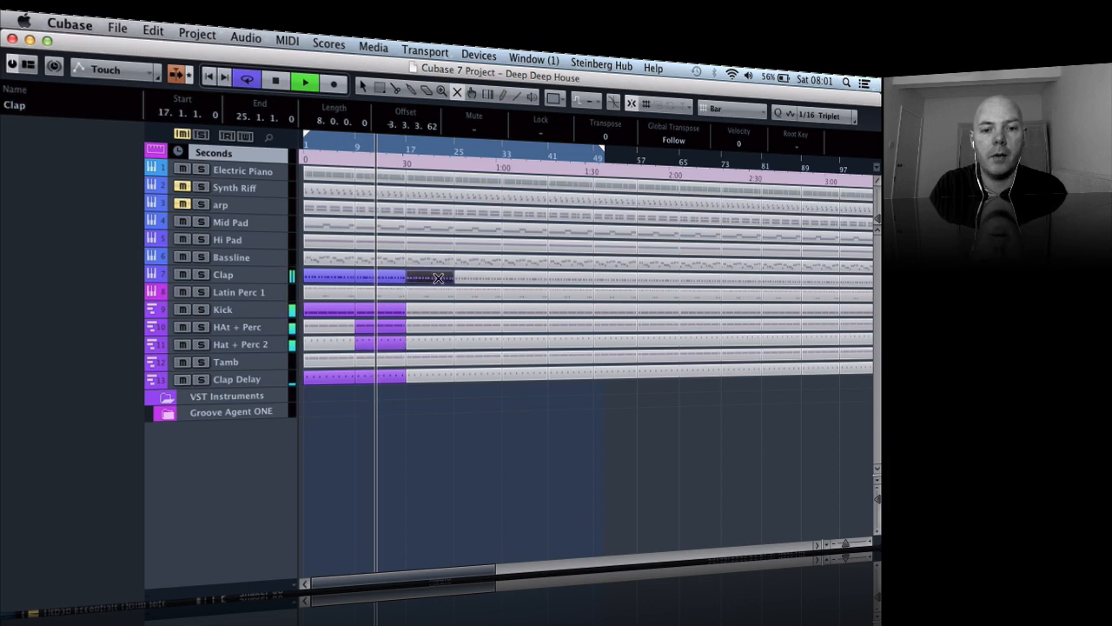
click(429, 328)
click(431, 341)
click(429, 310)
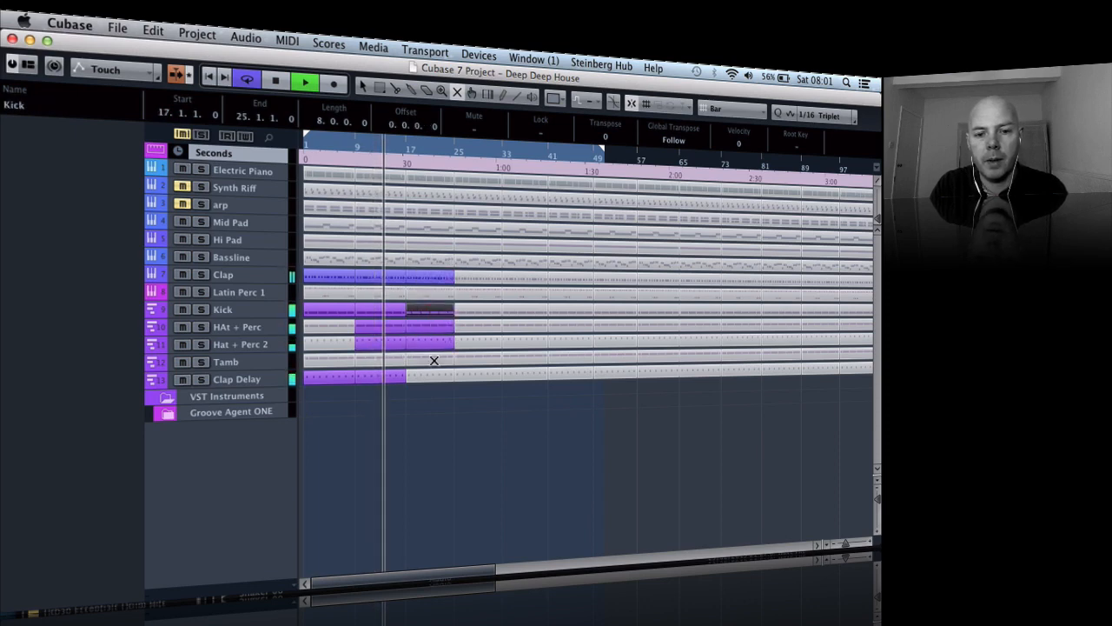
click(436, 376)
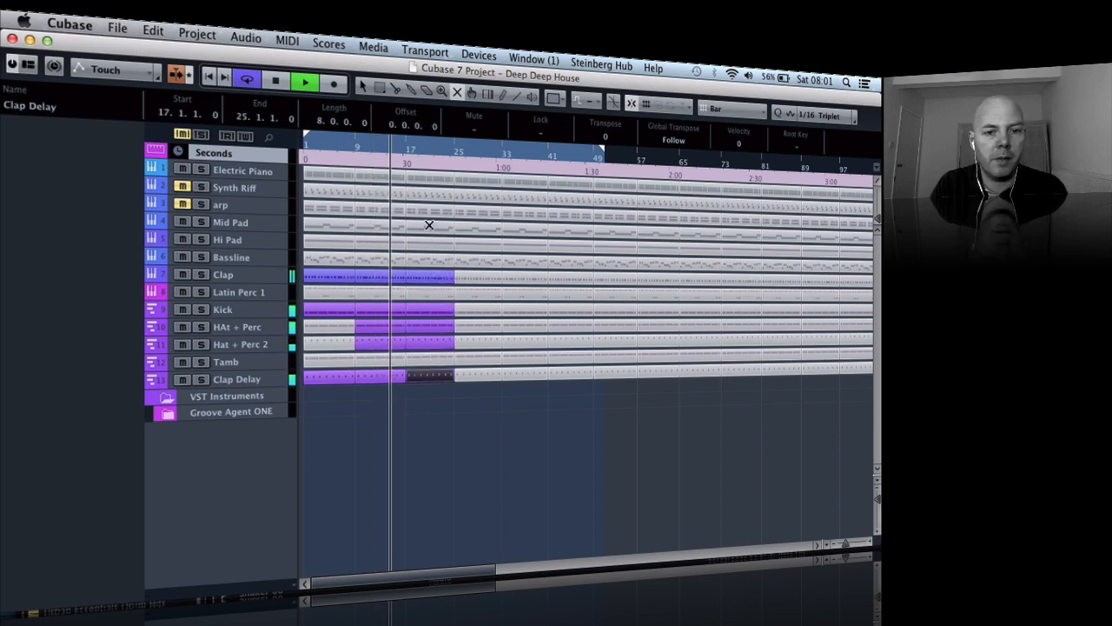
click(435, 229)
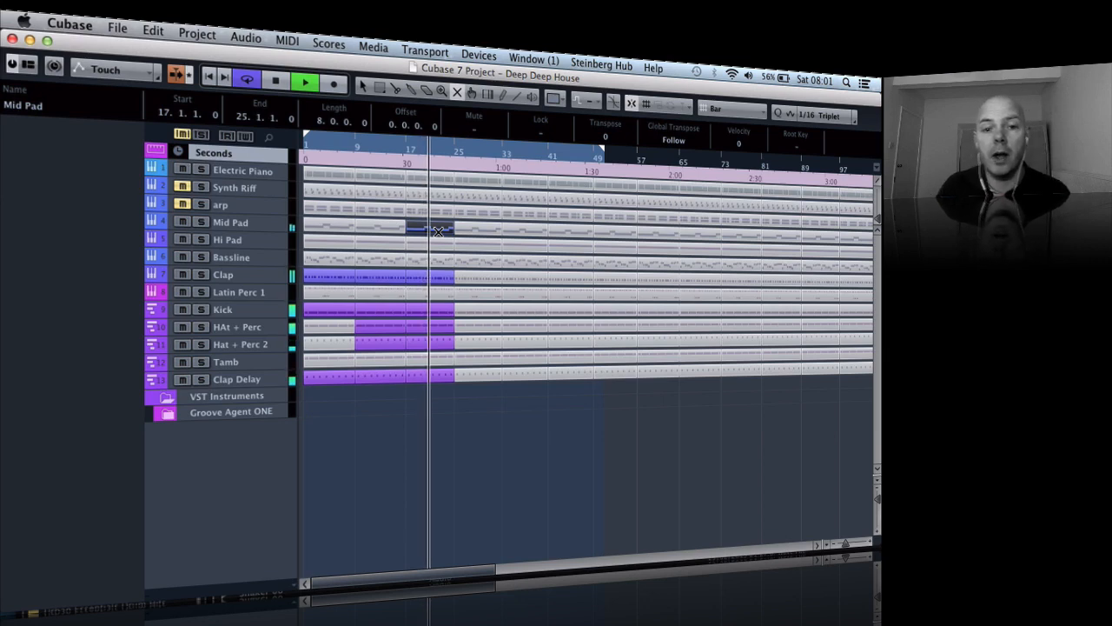
- Unmute the Mid Pad, Hi Pad, Clap, Kick, HAt + Perc, Hat + Perc 2 and Clap Delay parts at bars 25–33, and replay from about bar 25
click(475, 225)
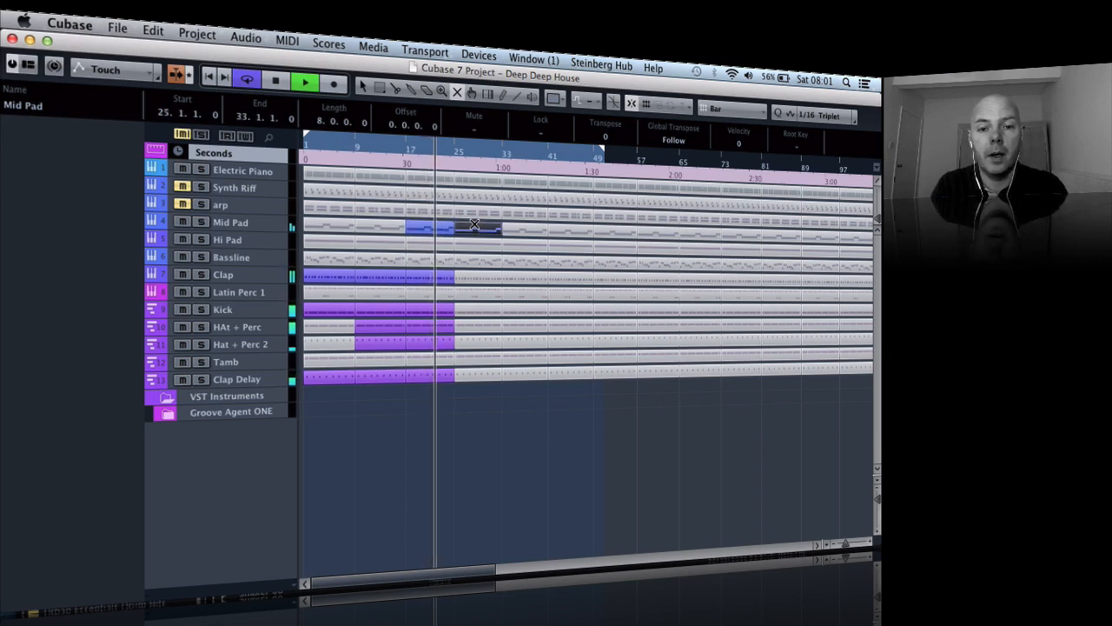
click(472, 278)
click(474, 306)
click(475, 326)
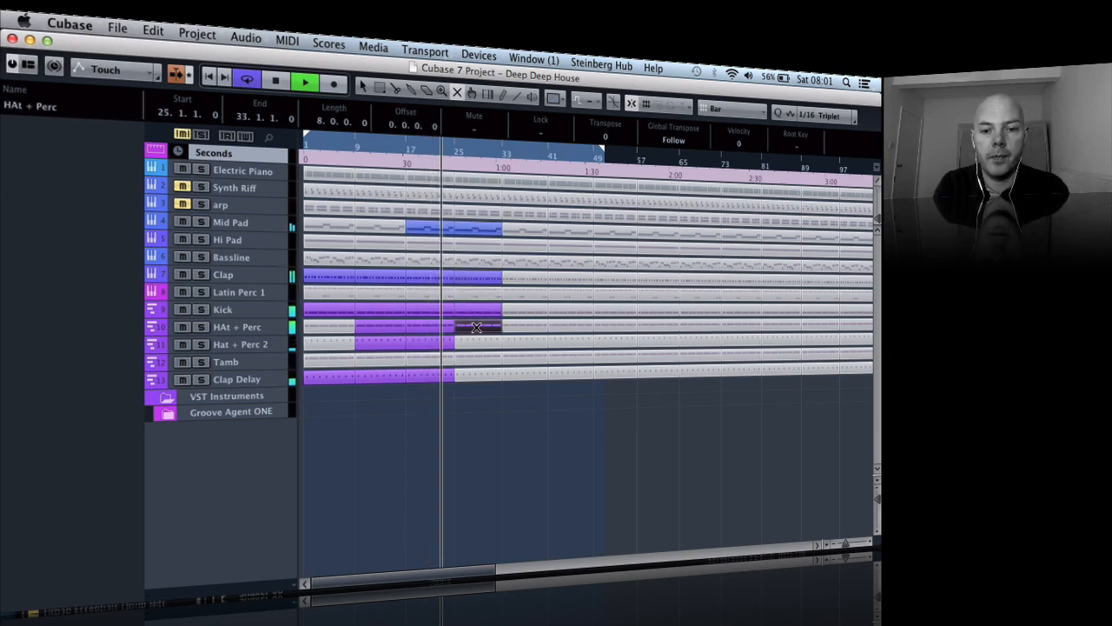
click(477, 344)
click(477, 371)
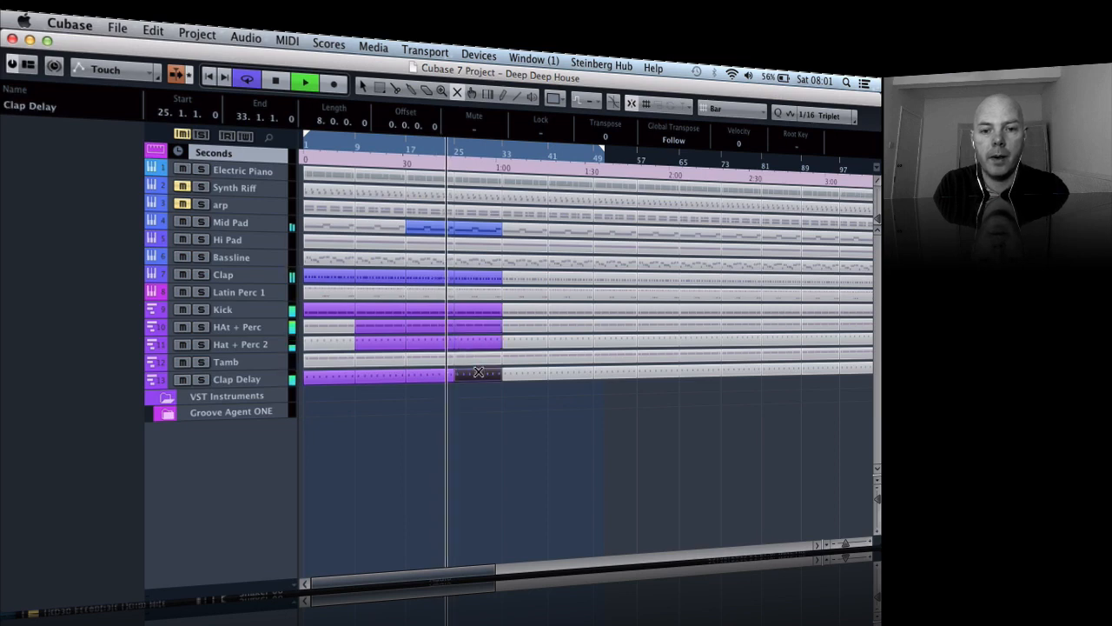
click(471, 246)
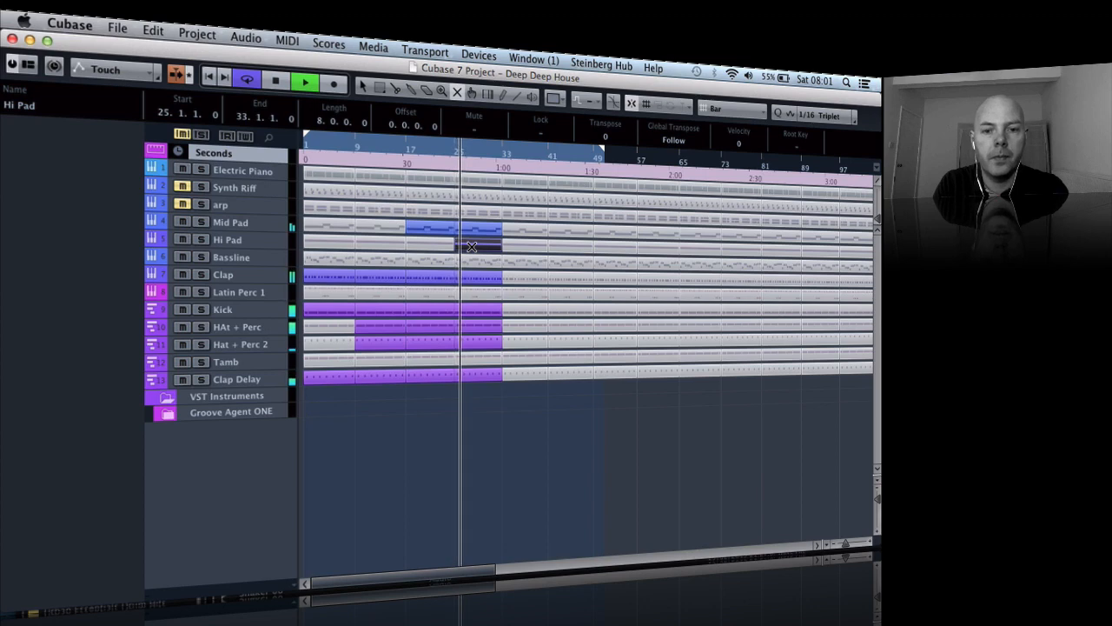
click(452, 151)
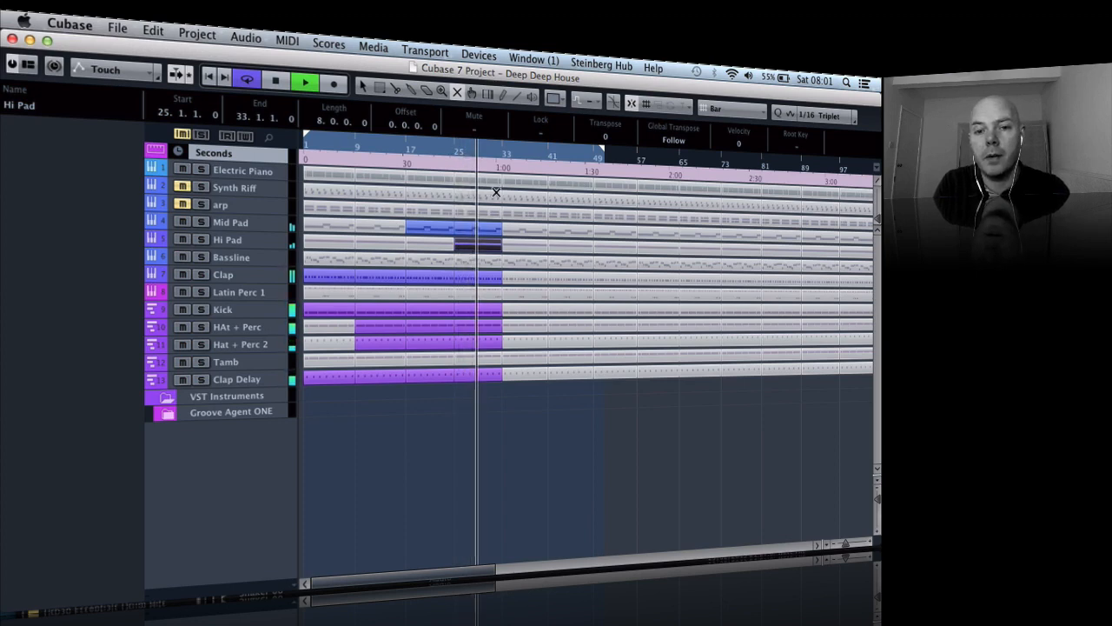
- Unmute the Electric Piano, Clap, Kick, HAt + Perc, Hat + Perc 2, Bassline and Clap Delay parts at bars 33–41 during playback
click(524, 182)
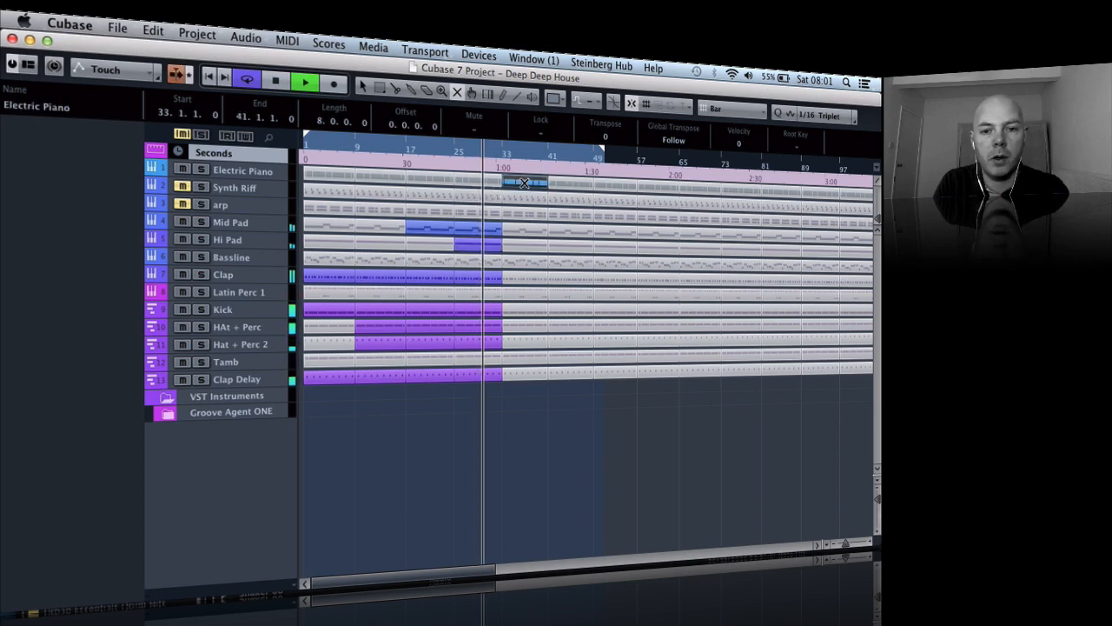
click(525, 277)
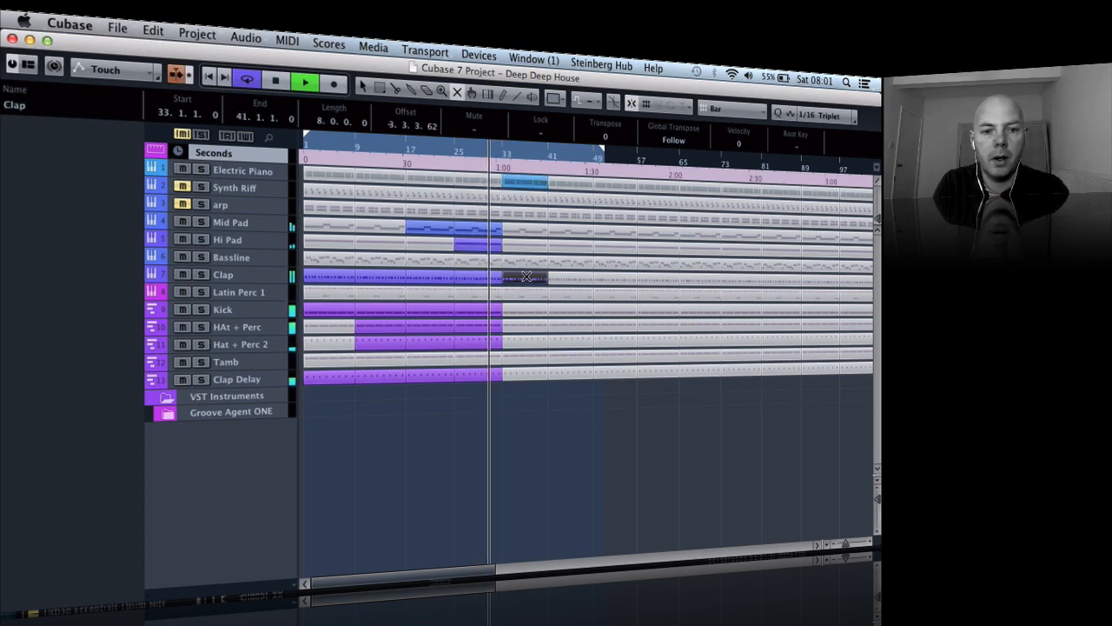
click(522, 311)
click(518, 328)
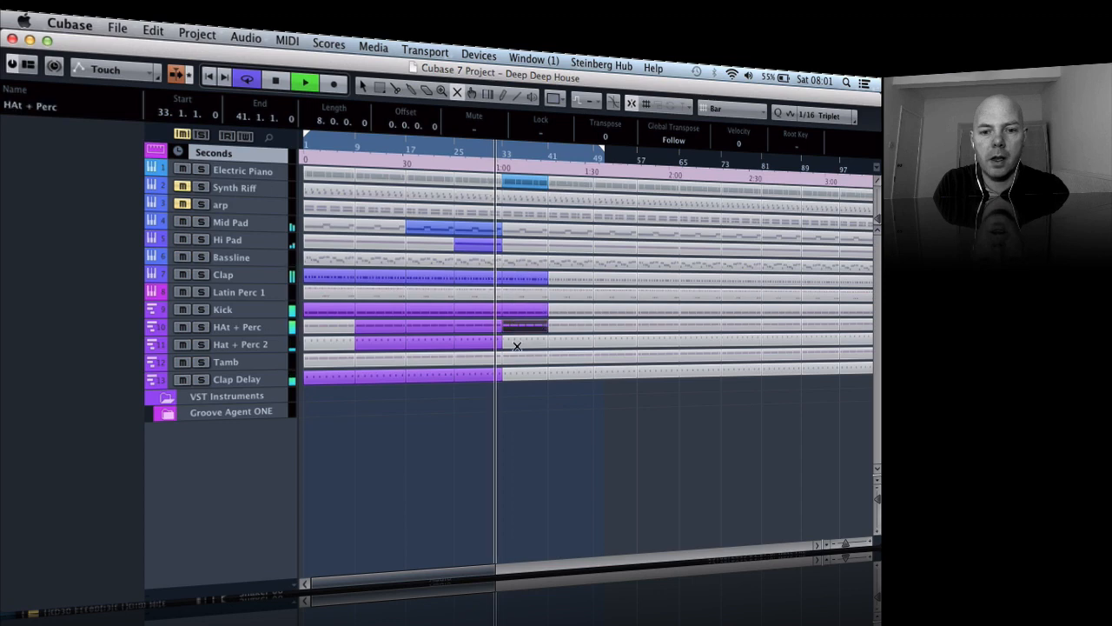
click(517, 345)
click(523, 263)
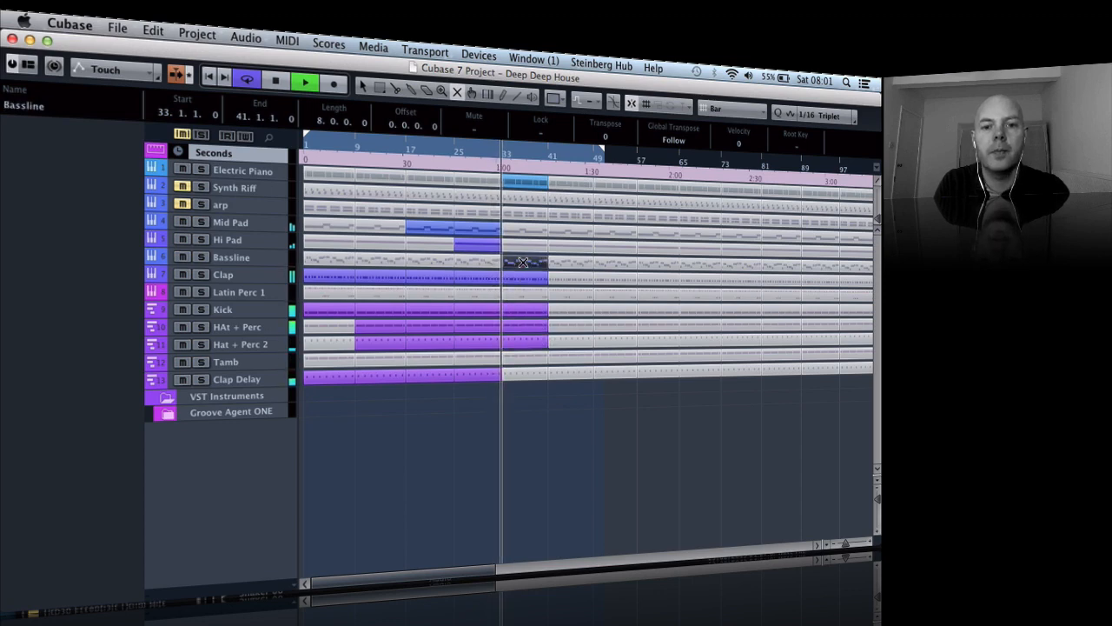
click(520, 373)
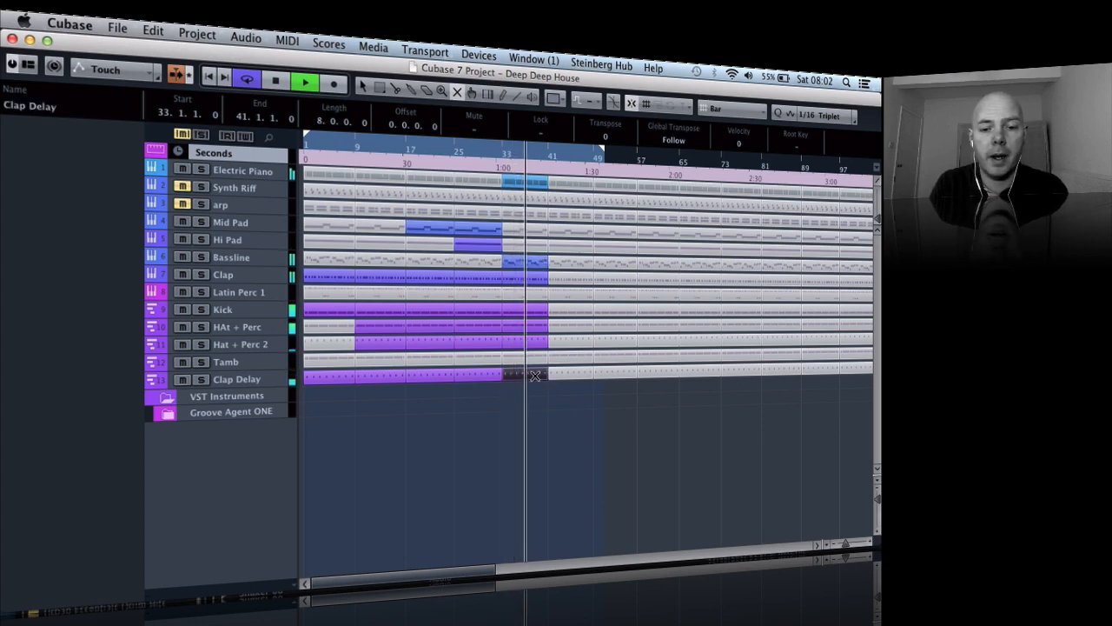
key(space)
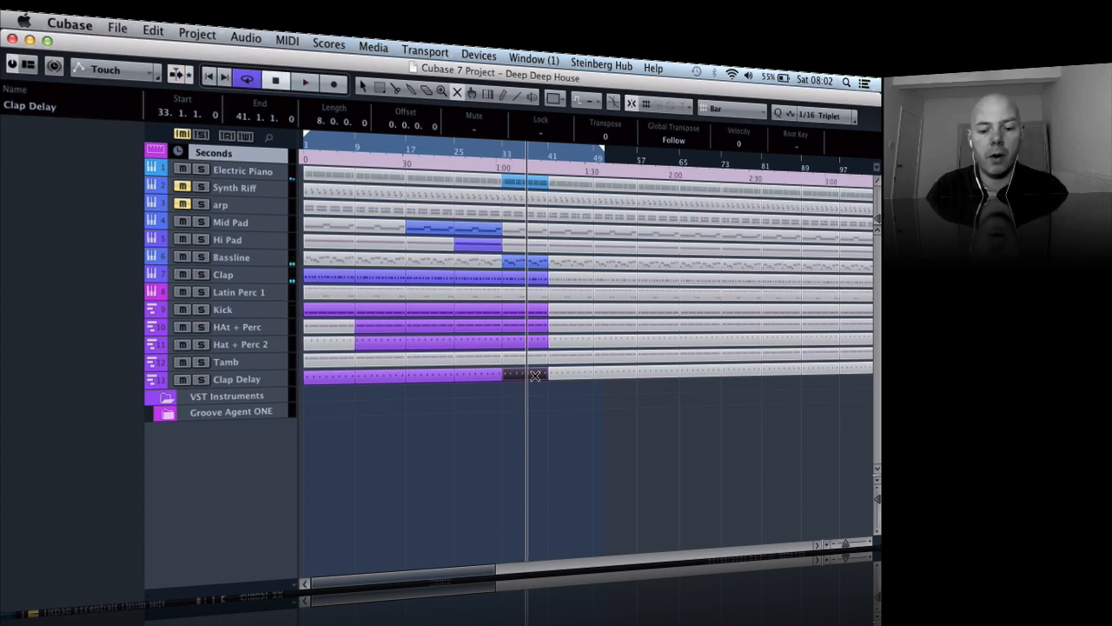
- Mute the Hi Pad part and unmute the Electric Piano part at bars 25–33, and replay from about bar 16
key(h)
scroll(535, 376, left, 1)
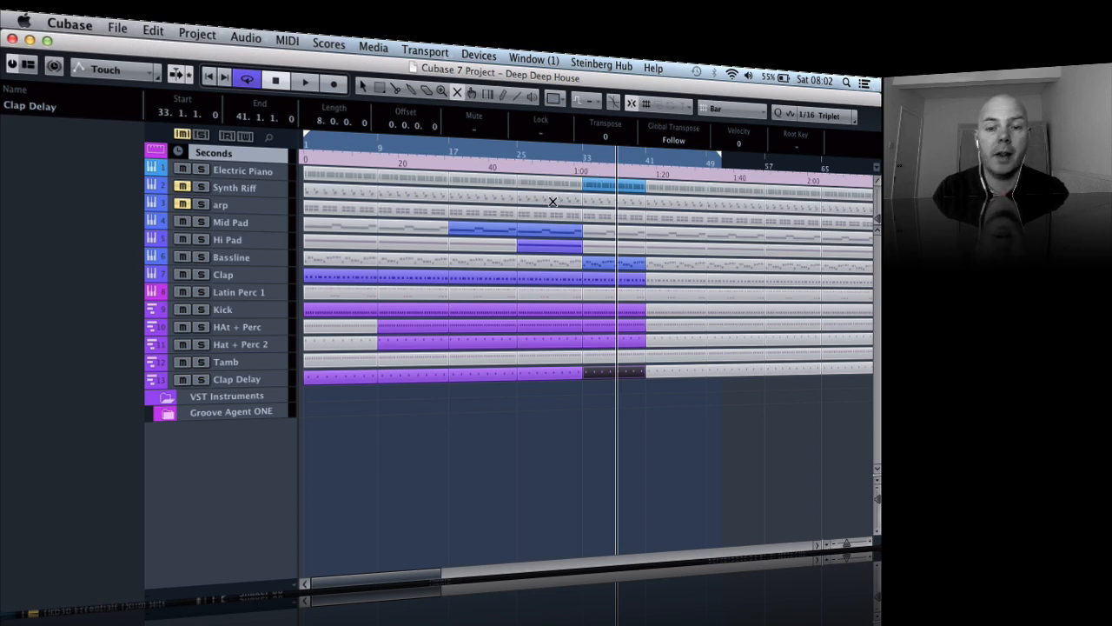
click(541, 245)
click(540, 179)
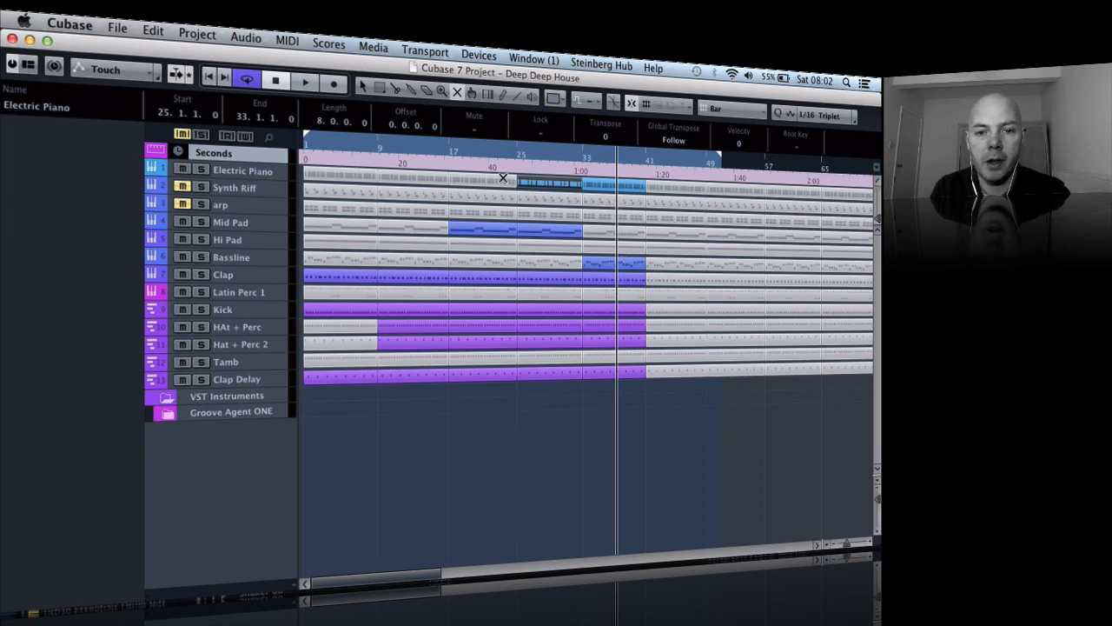
click(443, 162)
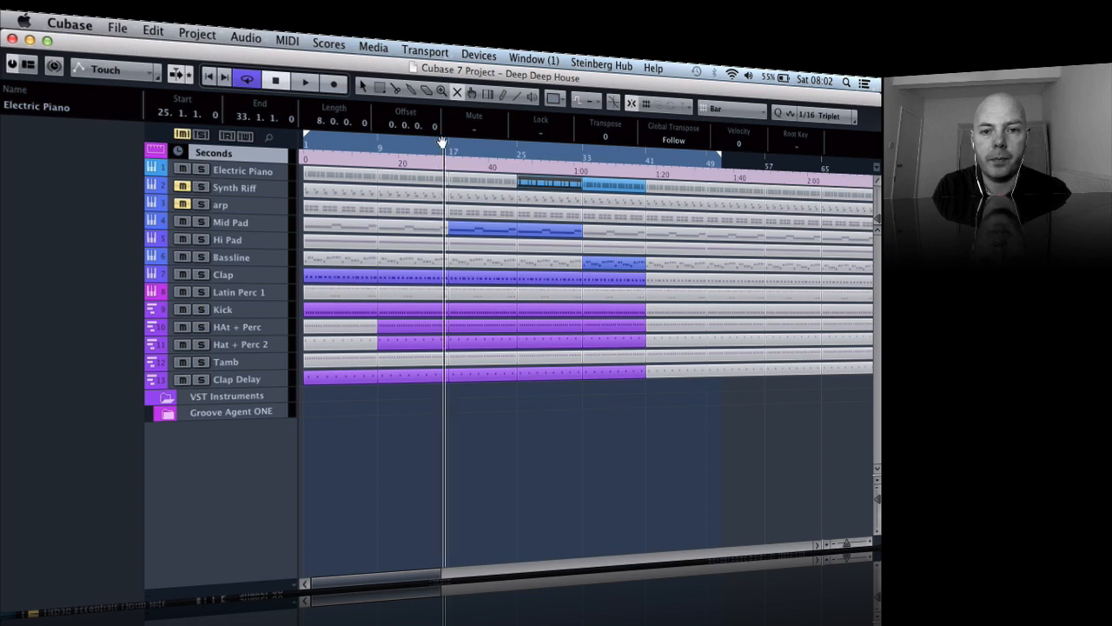
key(space)
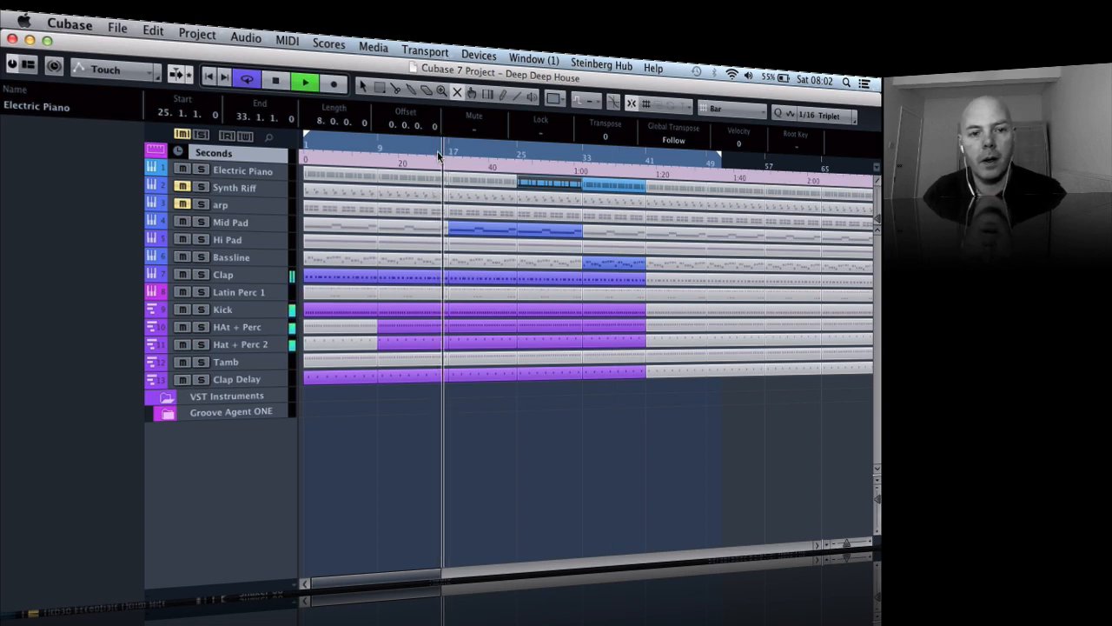
key(XF86AudioRaiseVolume)
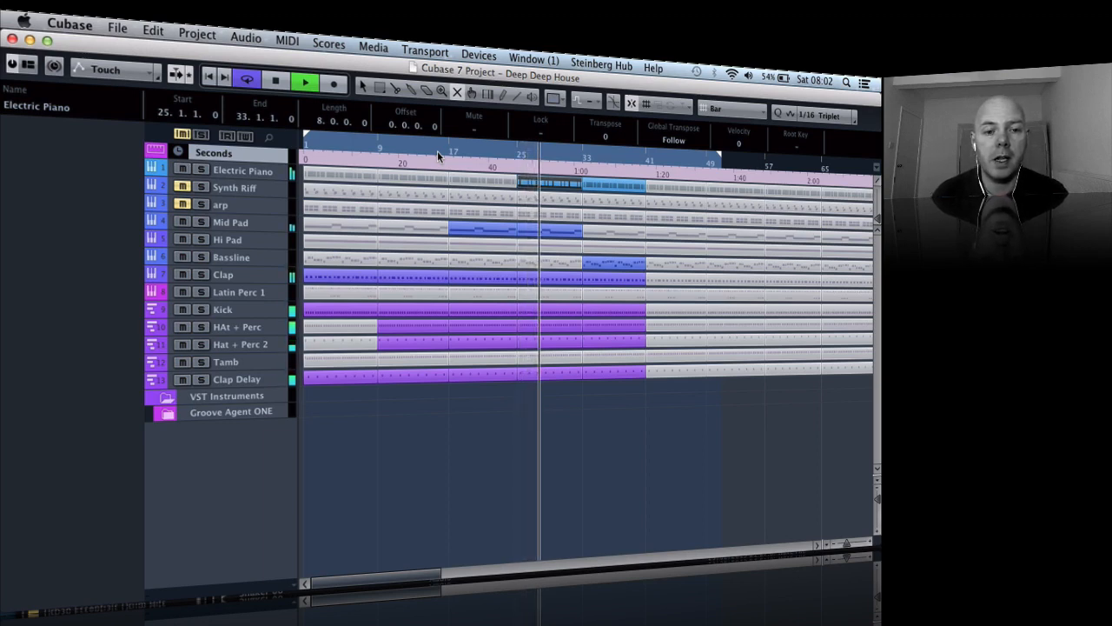
- Split the Kick part at bar 32 to isolate its last bar before bar 33, and stop playback
key(g)
key(g)
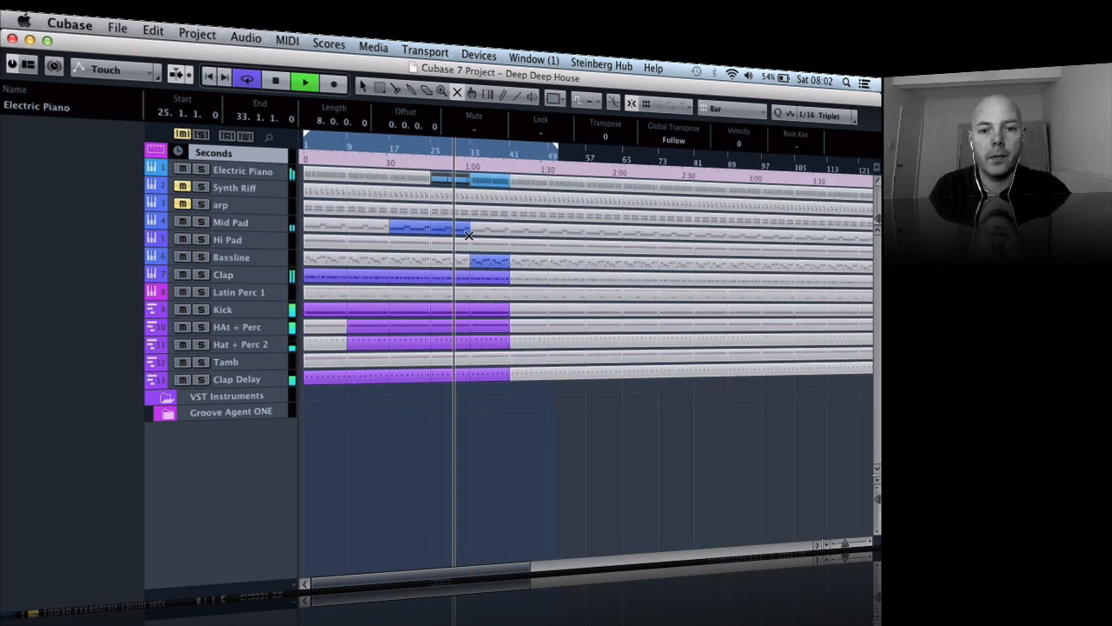
key(h)
key(h)
key(h)
key(h)
key(h)
key(h)
key(h)
key(h)
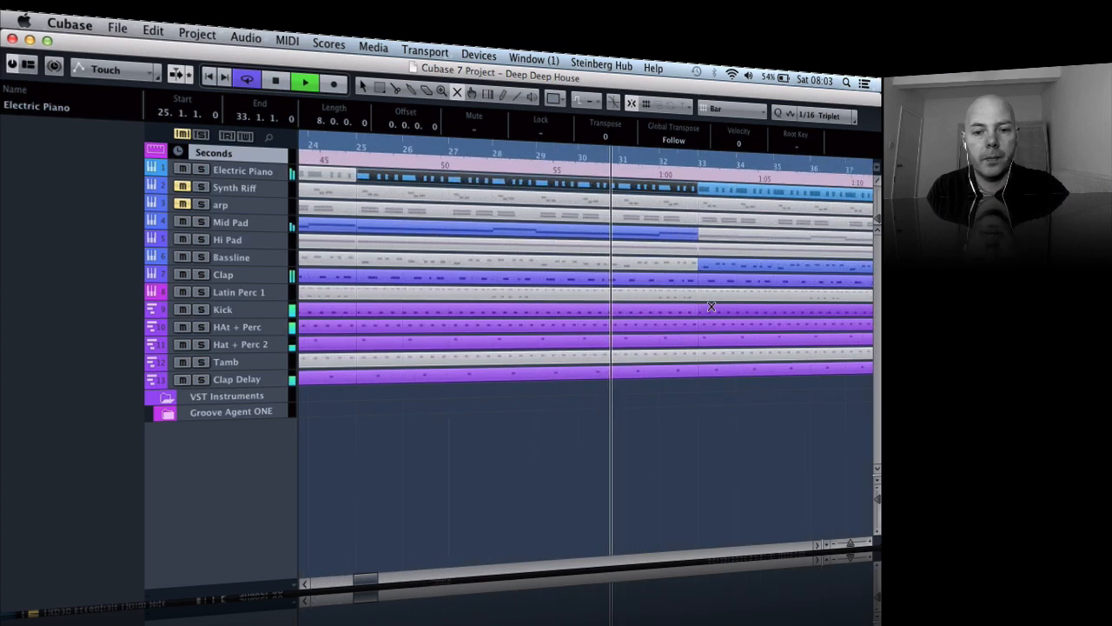
key(h)
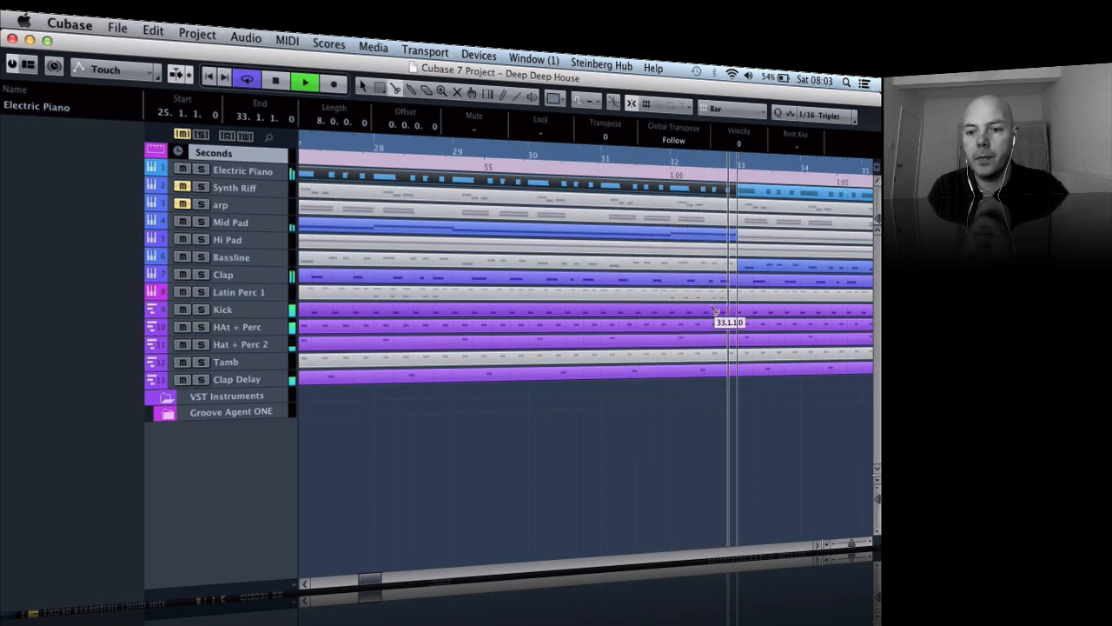
key(space)
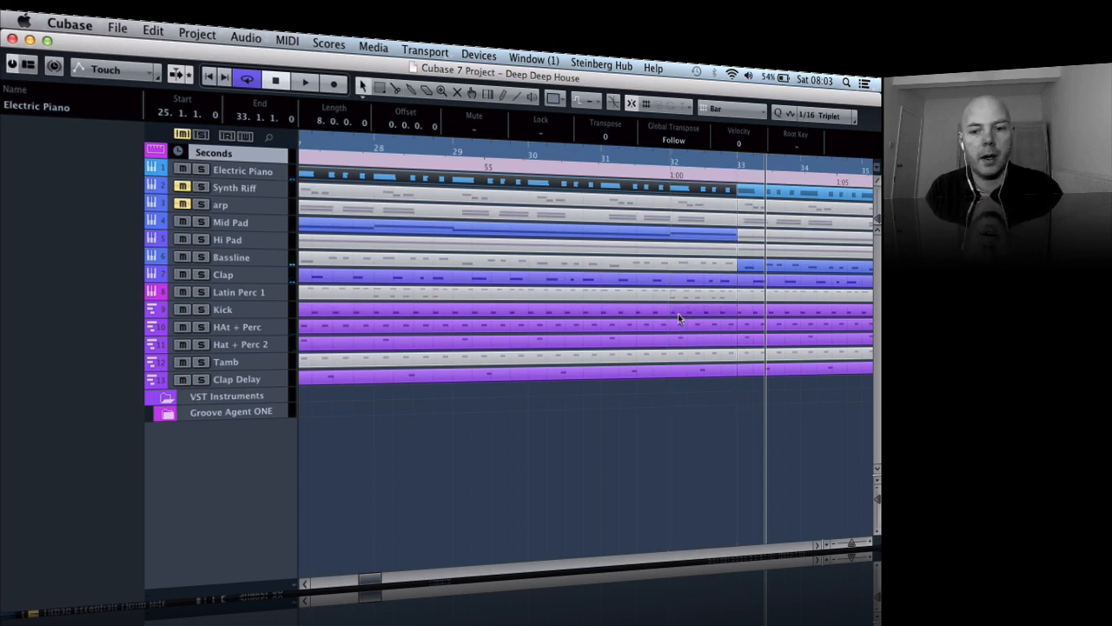
- Mute the last three notes of the one-bar Kick part at bars 32–33 in the Key Editor
double_click(695, 311)
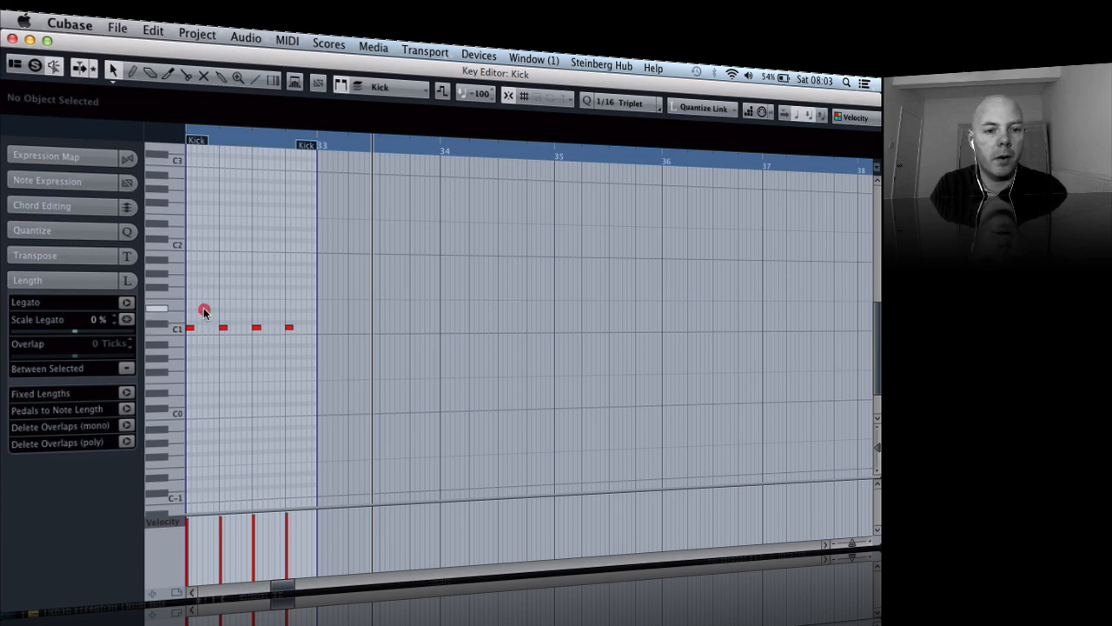
drag(203, 311, 305, 341)
key(7)
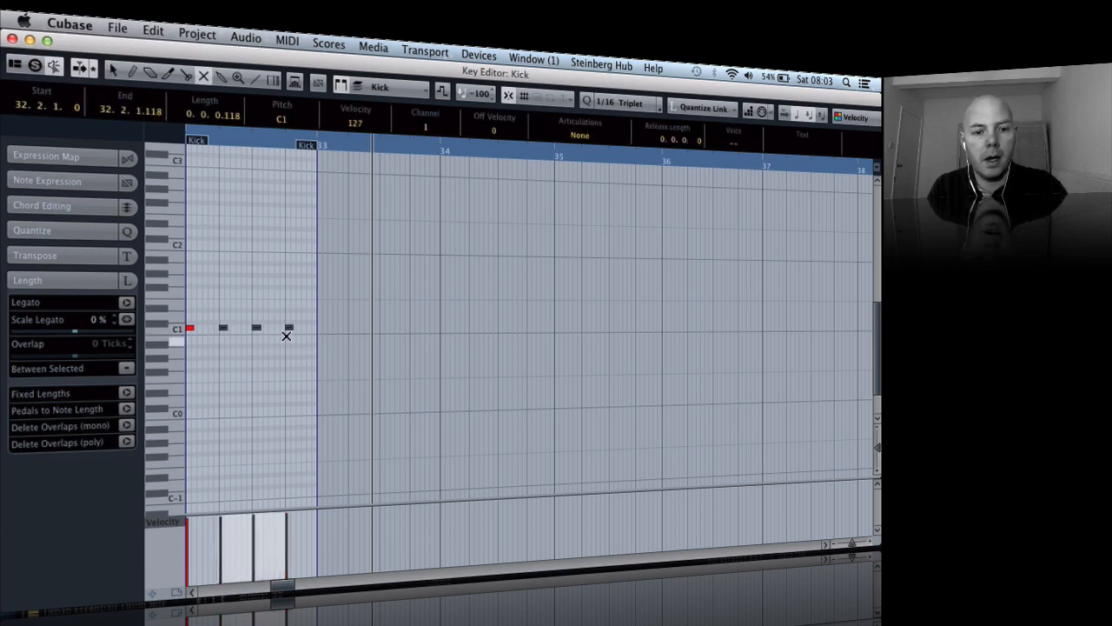
drag(291, 327, 213, 312)
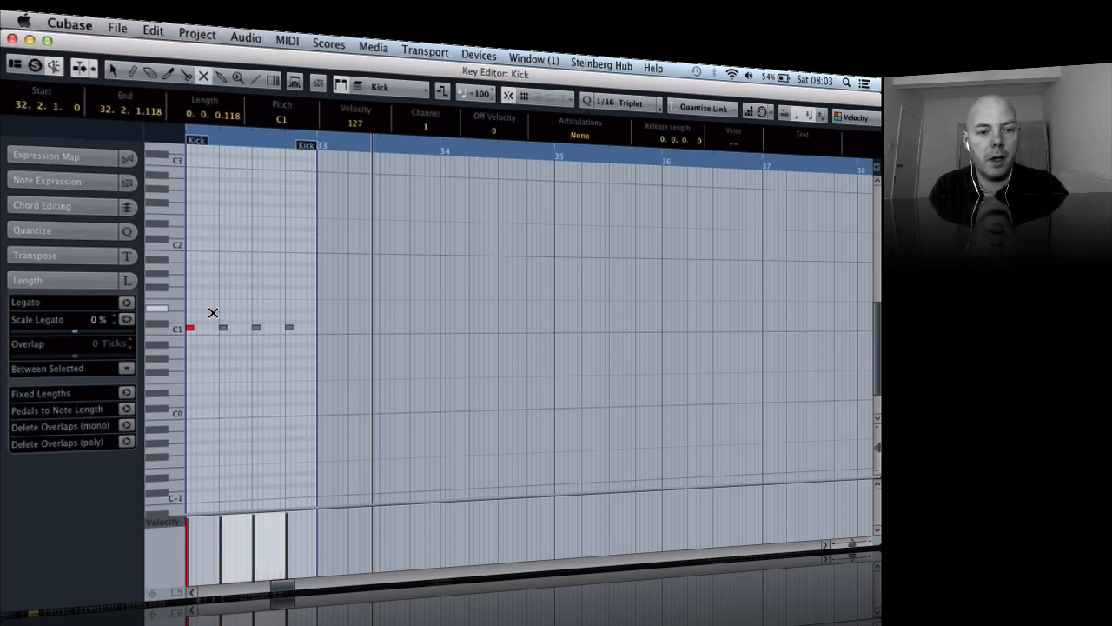
key(Return)
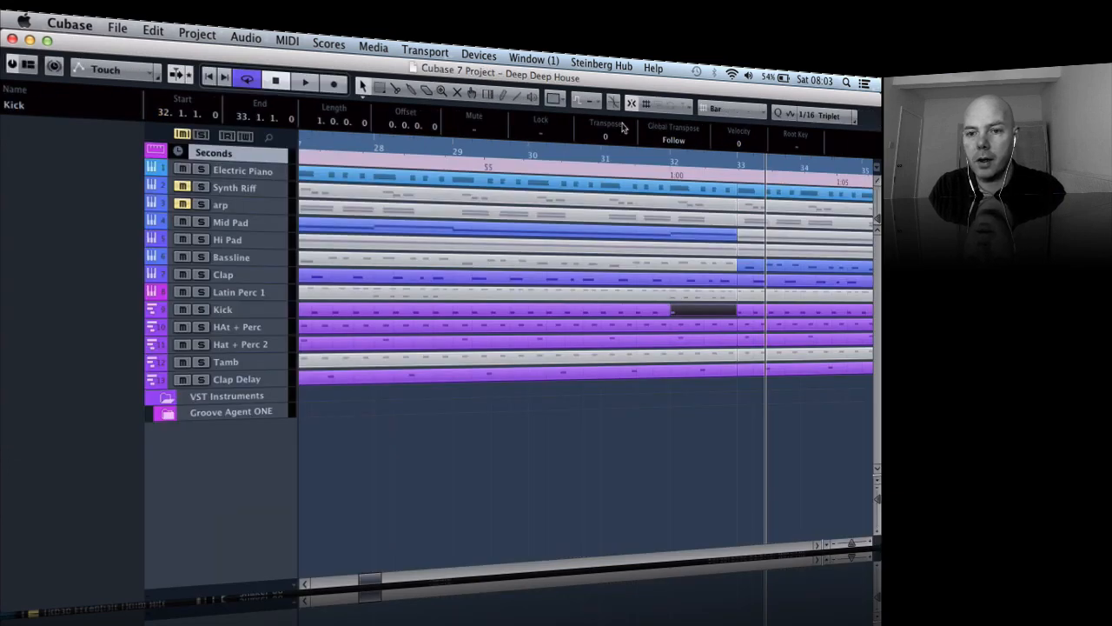
- Play back the transition from bar 32 into bar 33 to check the kick break
key(space)
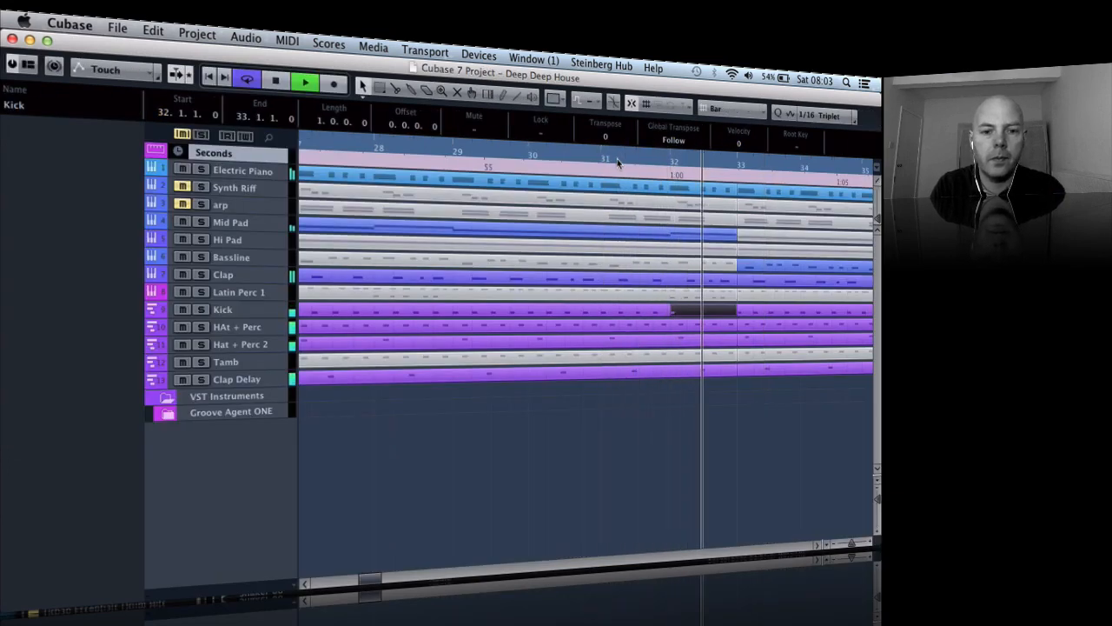
key(g)
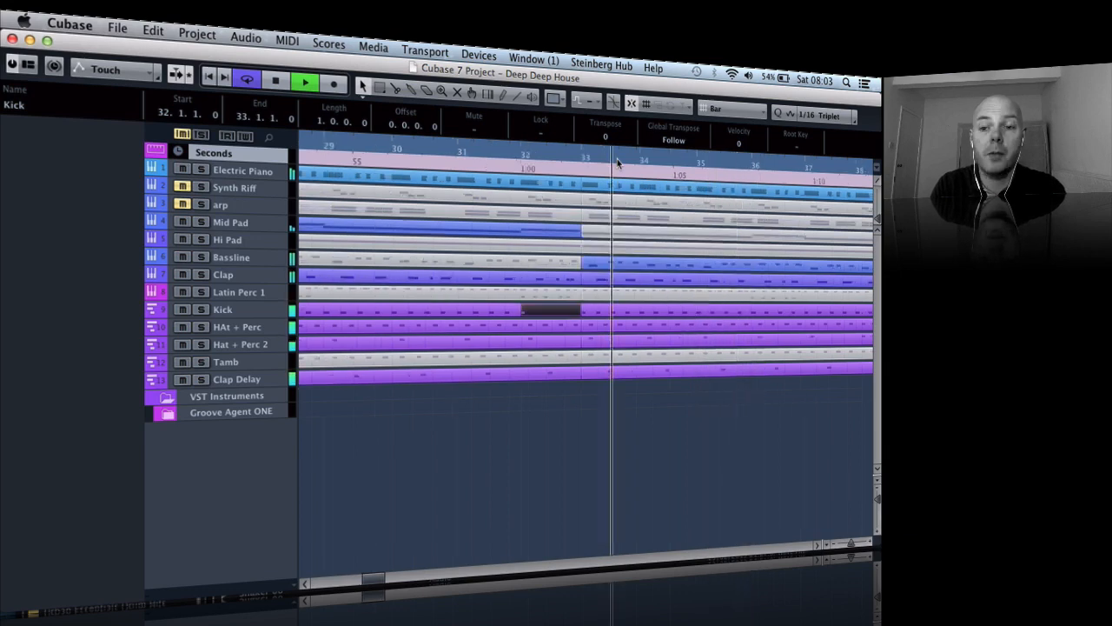
key(g)
key(g)
key(space)
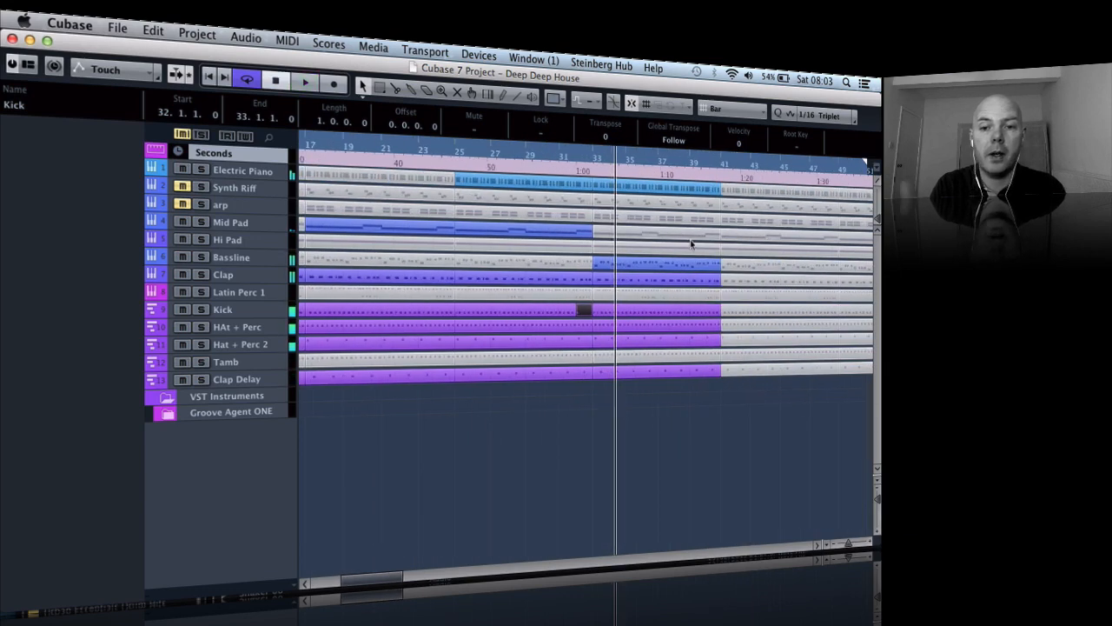
- In the Mid Pad part at bars 25–33, mute the final F3 note and extend the preceding D3 note to 32.4.3
double_click(586, 227)
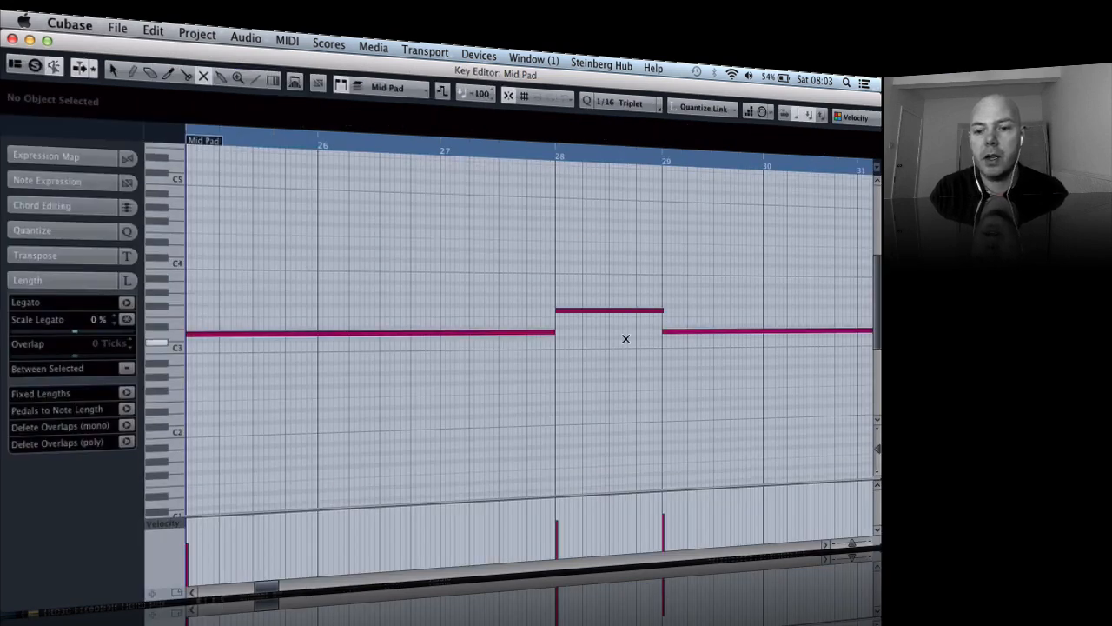
key(g)
key(g)
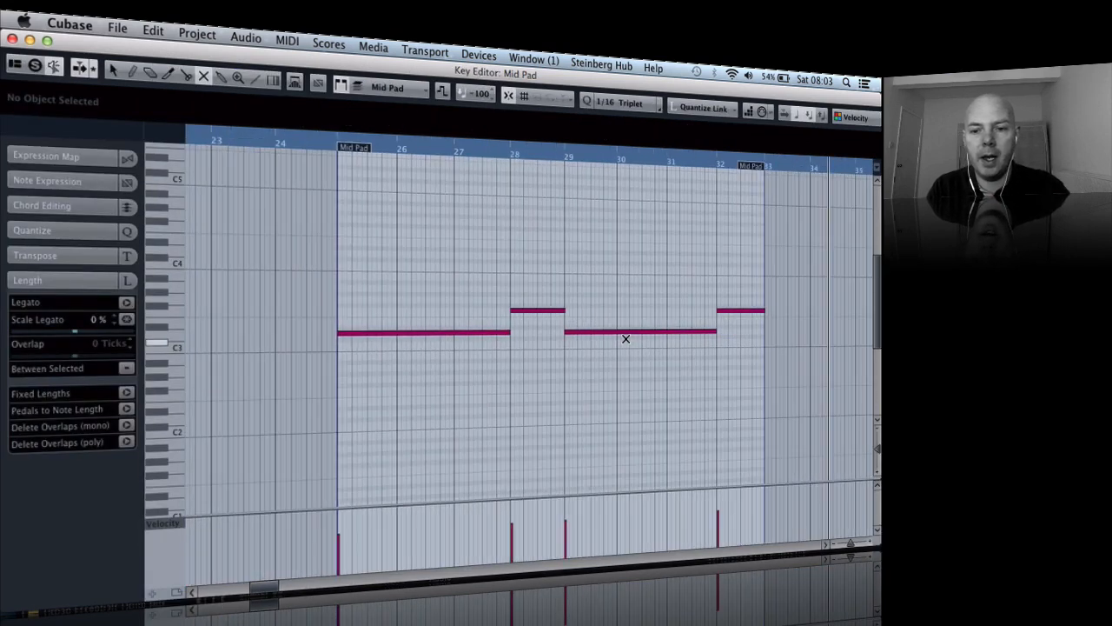
click(736, 310)
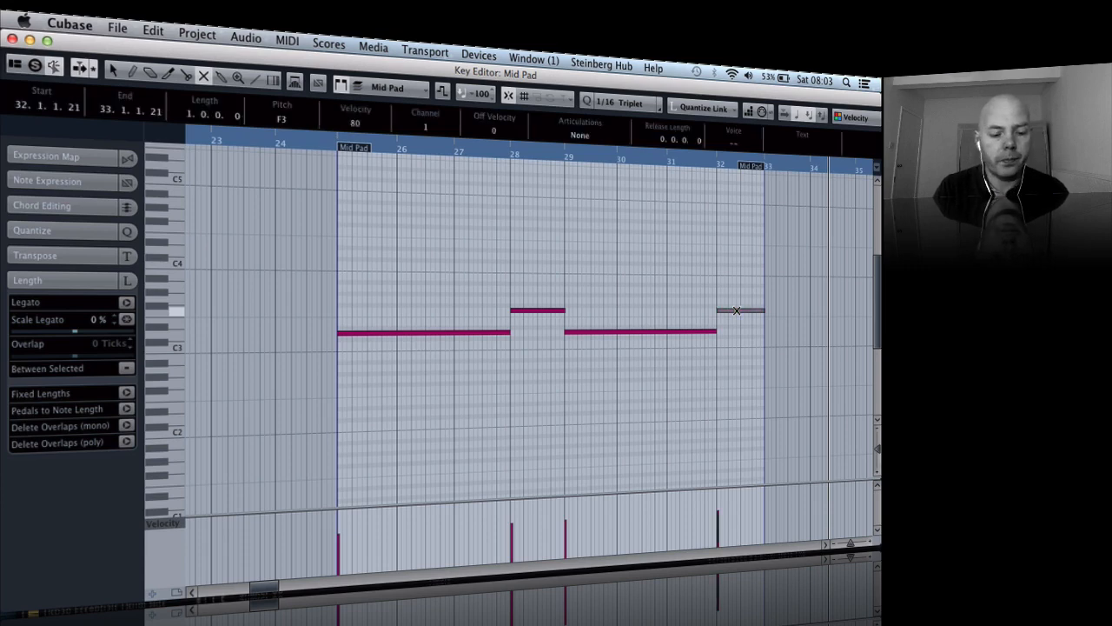
key(1)
drag(716, 330, 758, 334)
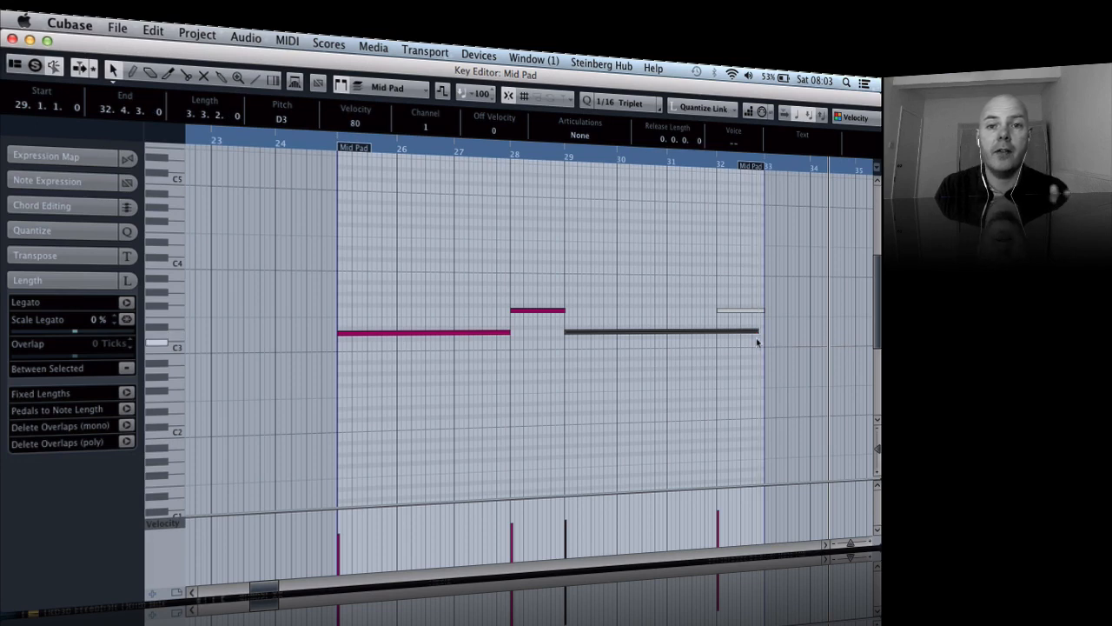
key(Return)
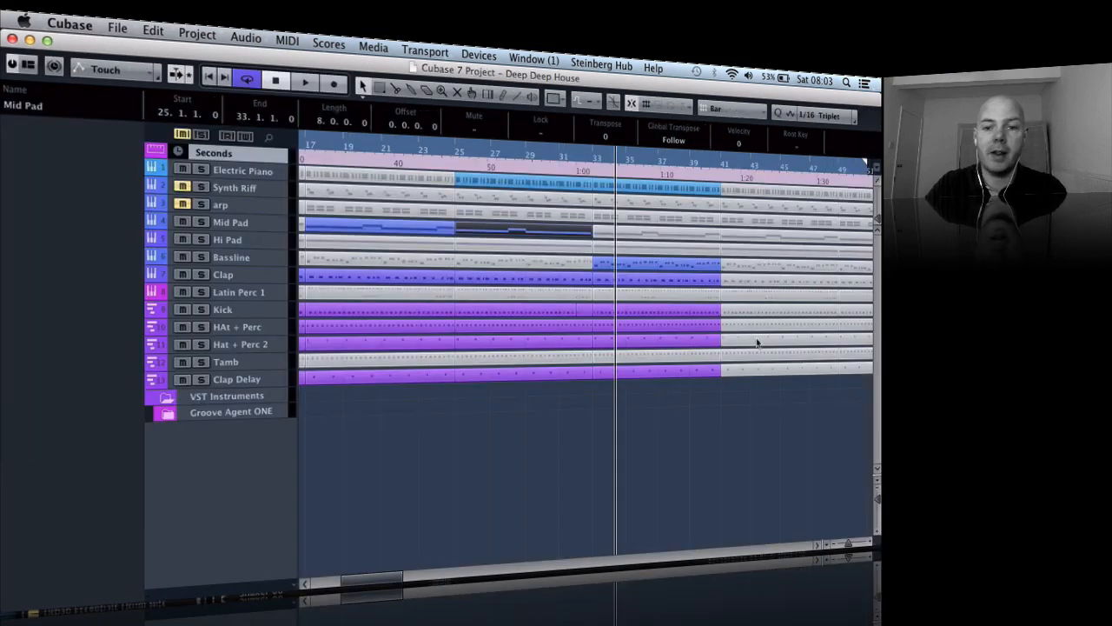
- Play back from about bar 23 past bar 33 to check the Mid Pad change
click(422, 151)
key(space)
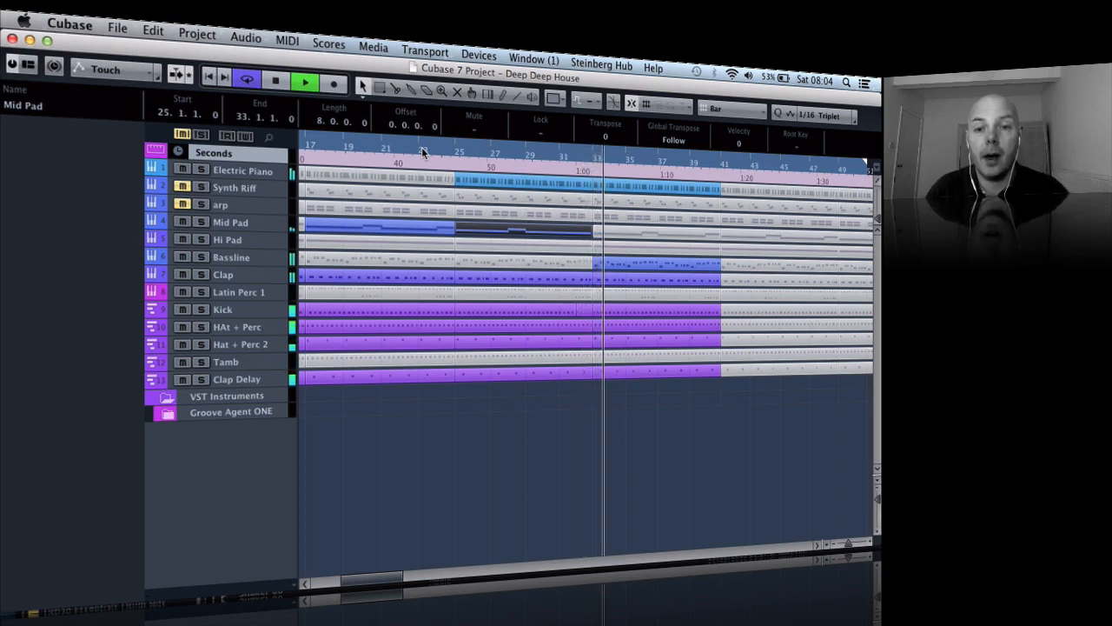
key(space)
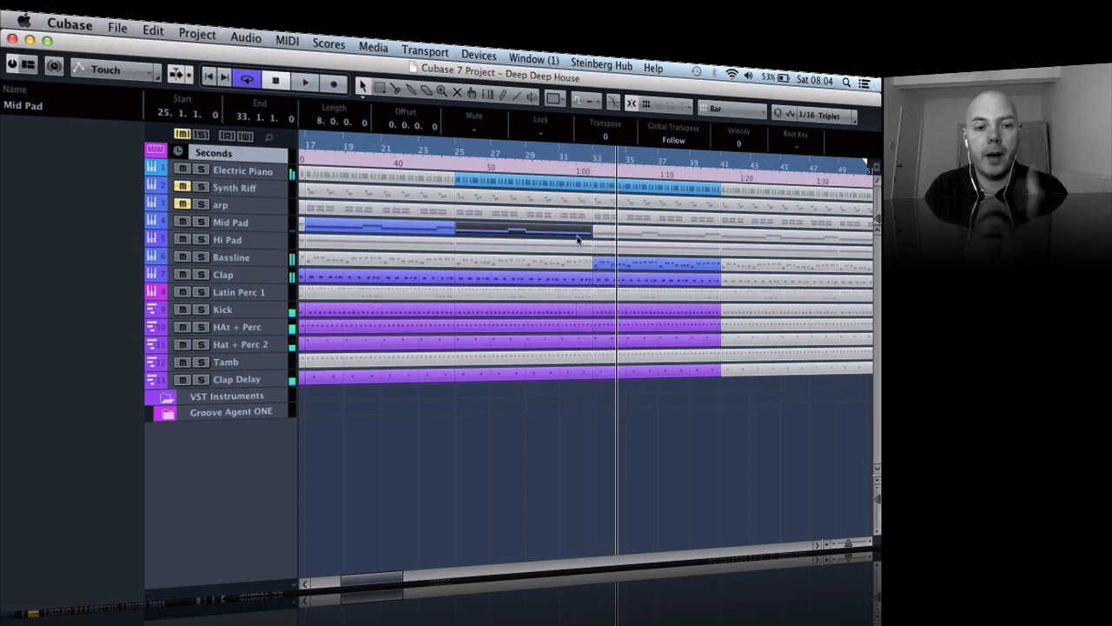
- Enable volume automation on the Mid Pad track and fade it from -1.00 at about bar 31 to -oo at bar 33
click(271, 222)
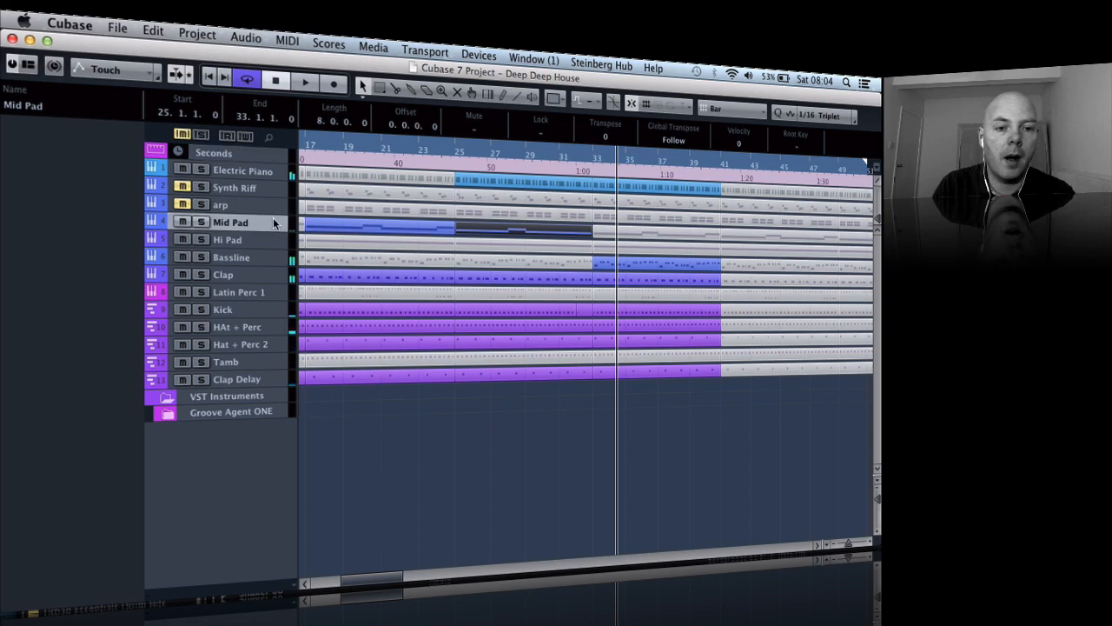
click(153, 226)
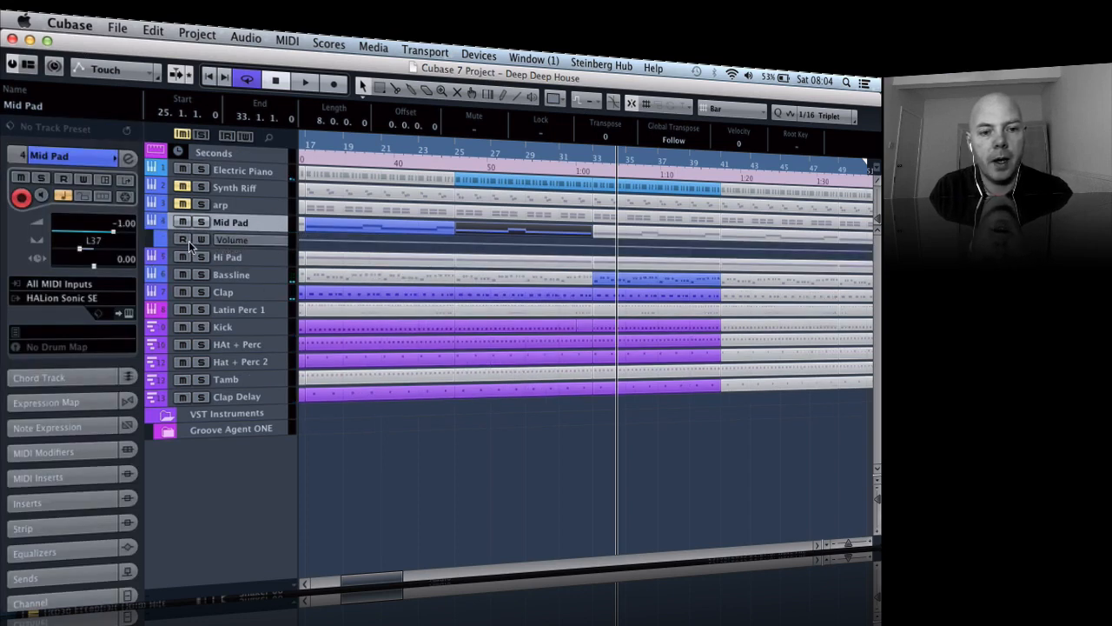
click(182, 240)
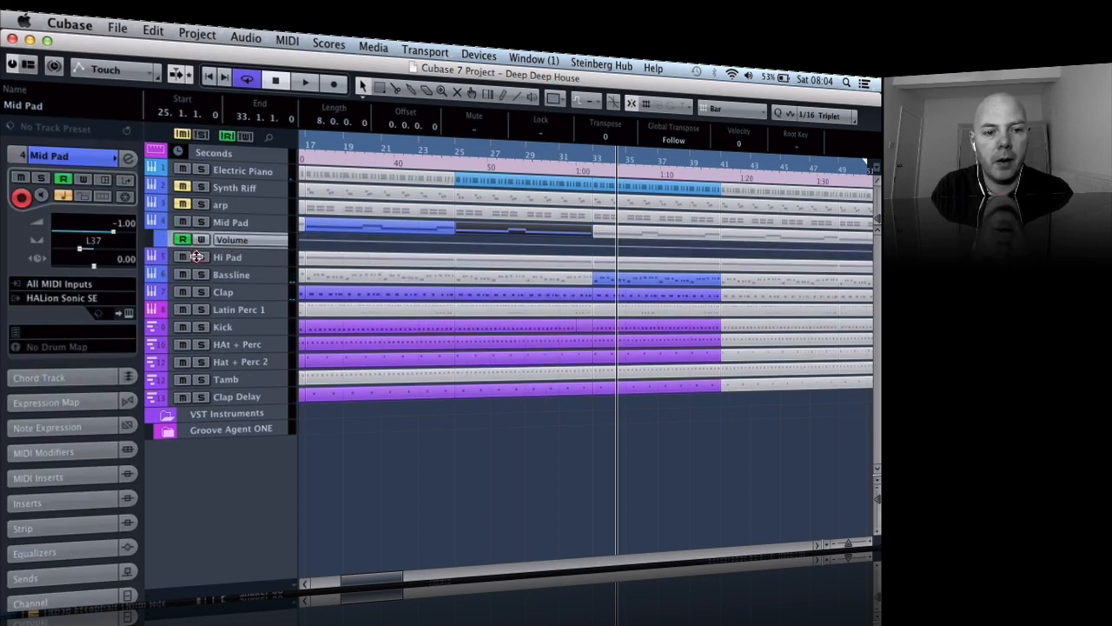
drag(198, 247, 199, 312)
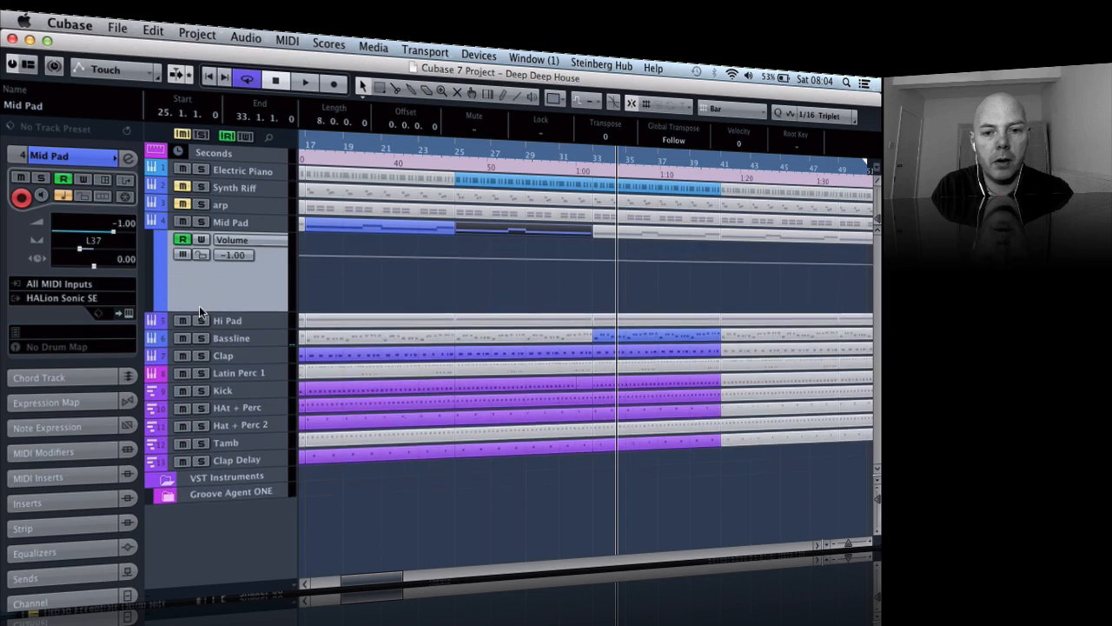
click(559, 259)
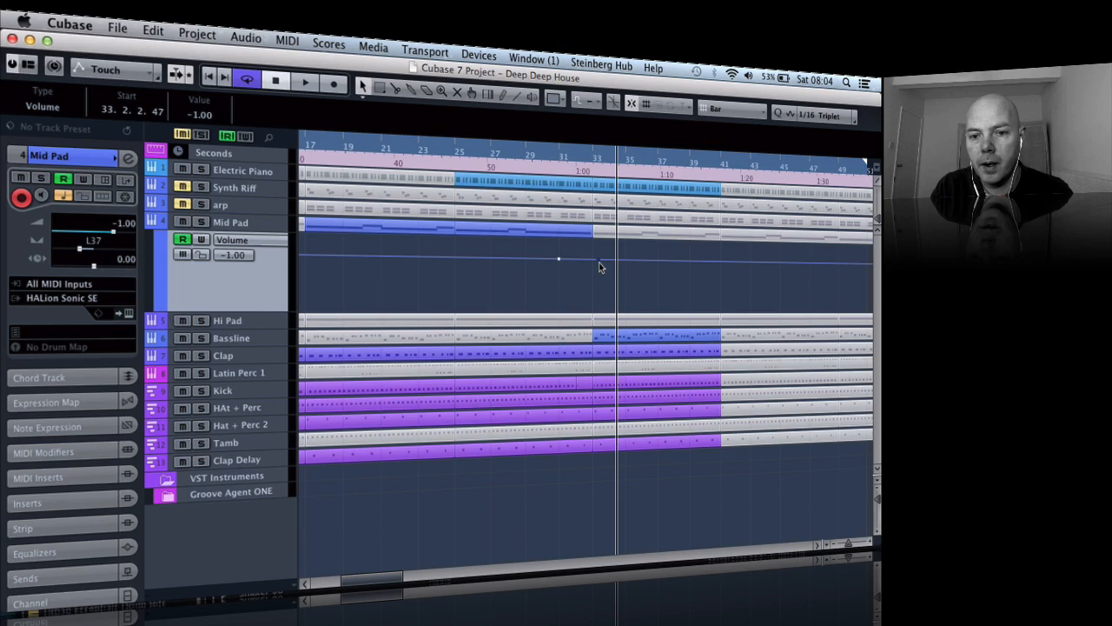
drag(600, 267, 593, 313)
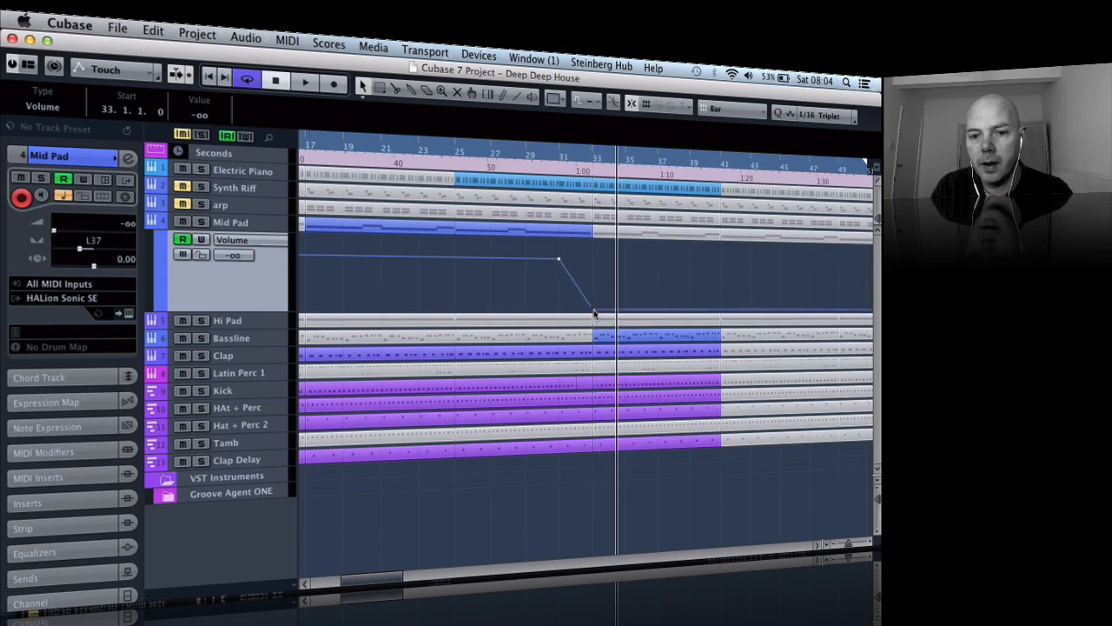
- Move the start of the Mid Pad volume fade to bar 32 at -0.87 and play back from bar 25 past bar 33
drag(558, 263, 581, 263)
click(456, 153)
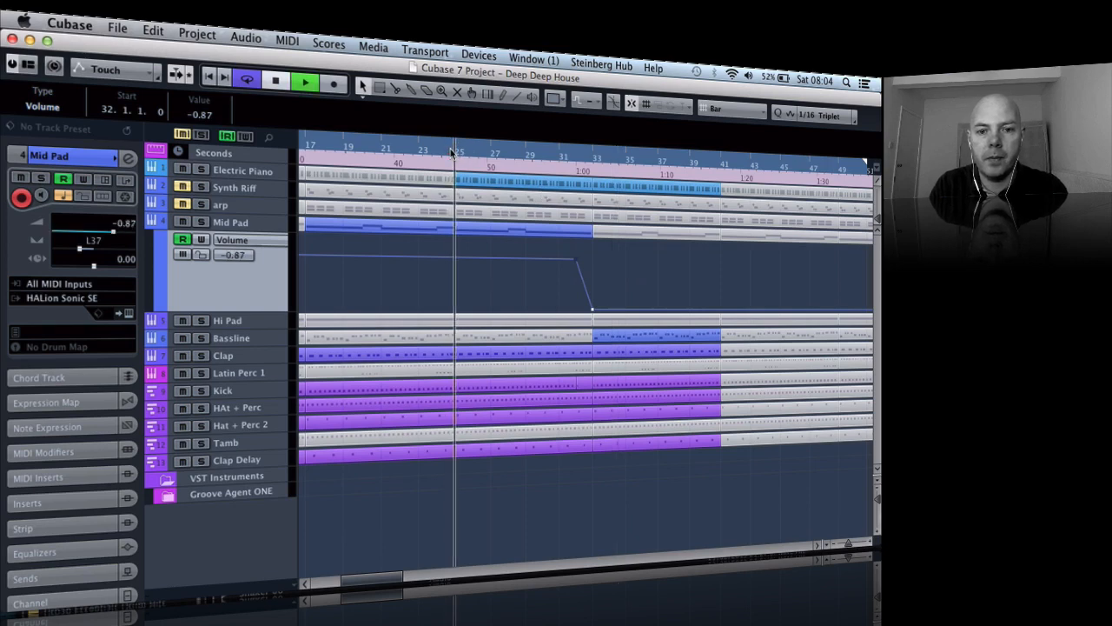
key(space)
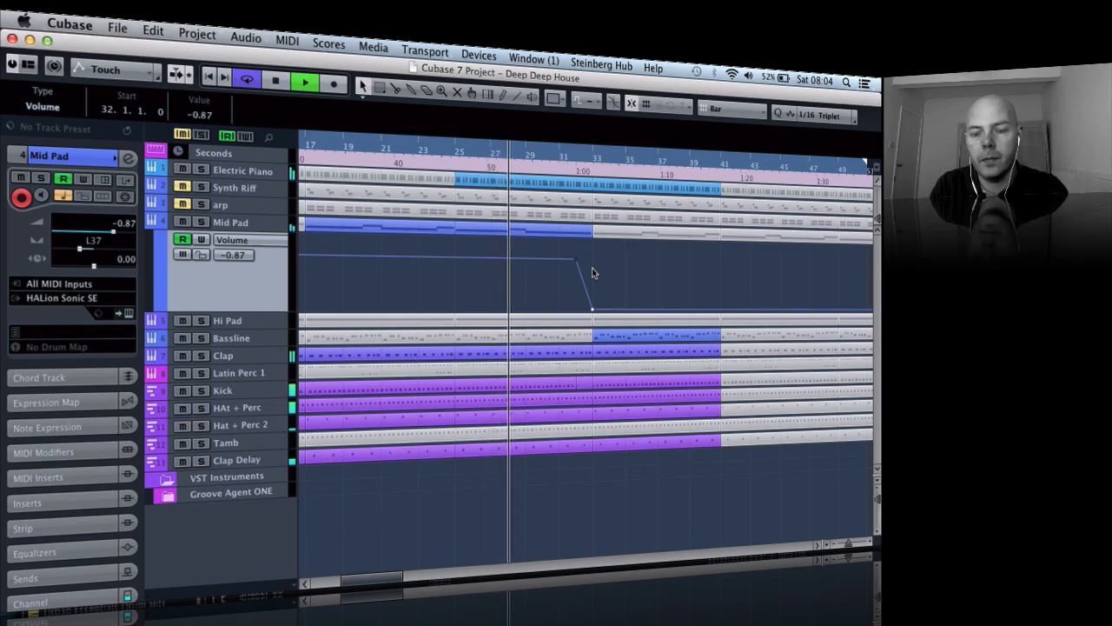
key(h)
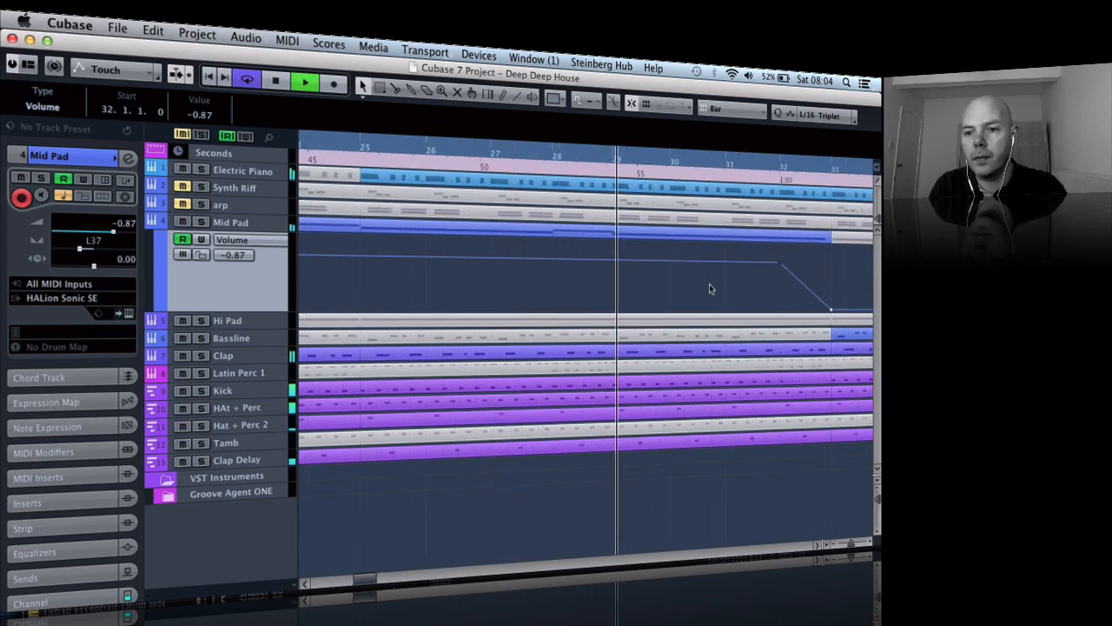
key(h)
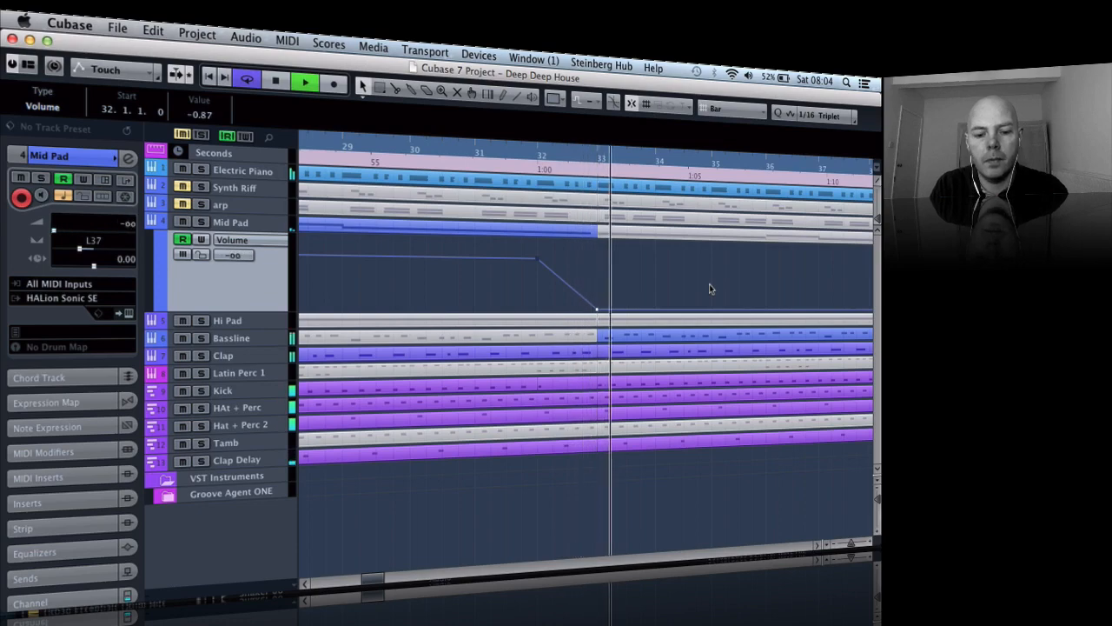
key(g)
key(g)
key(g)
key(g)
key(g)
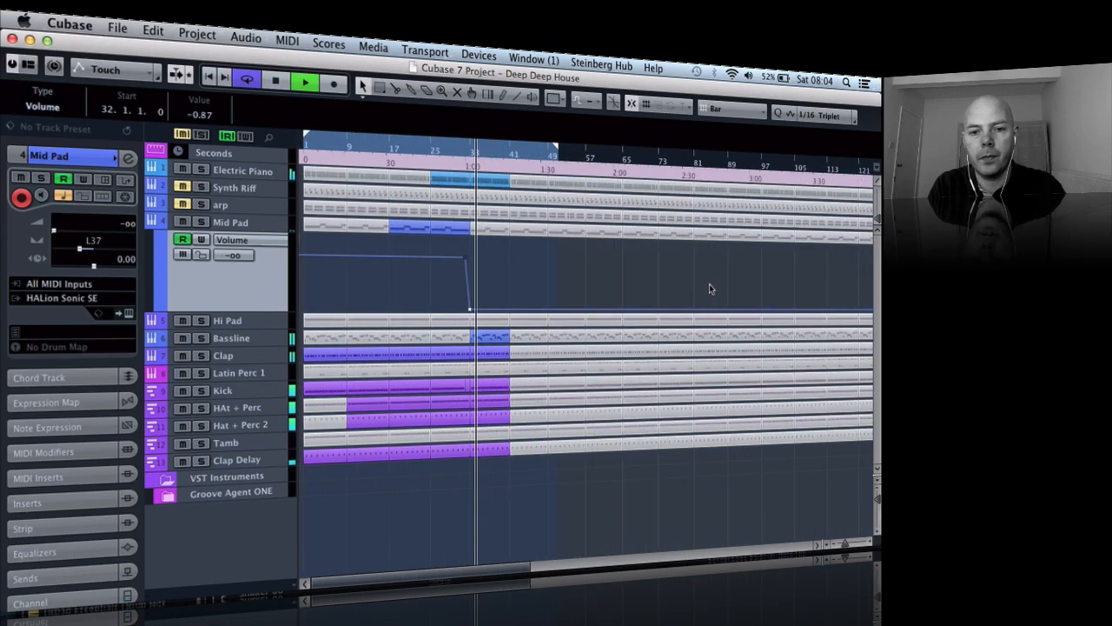
key(space)
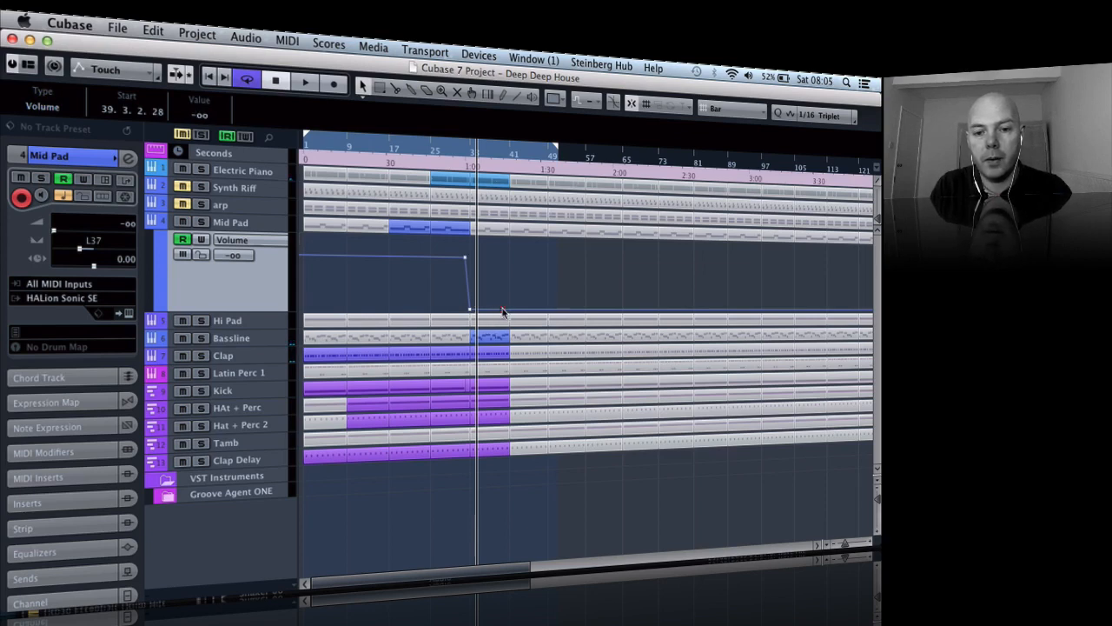
- Bring the Mid Pad volume automation back up from -oo at about bar 39 to -0.87 at about bar 41
drag(509, 311, 513, 259)
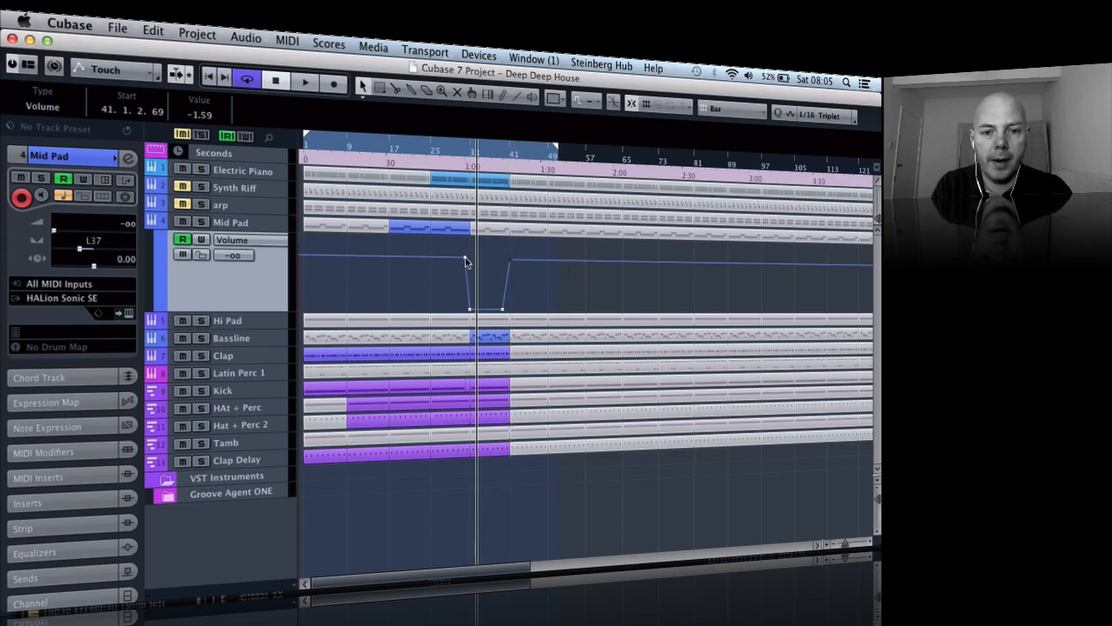
click(466, 261)
click(509, 262)
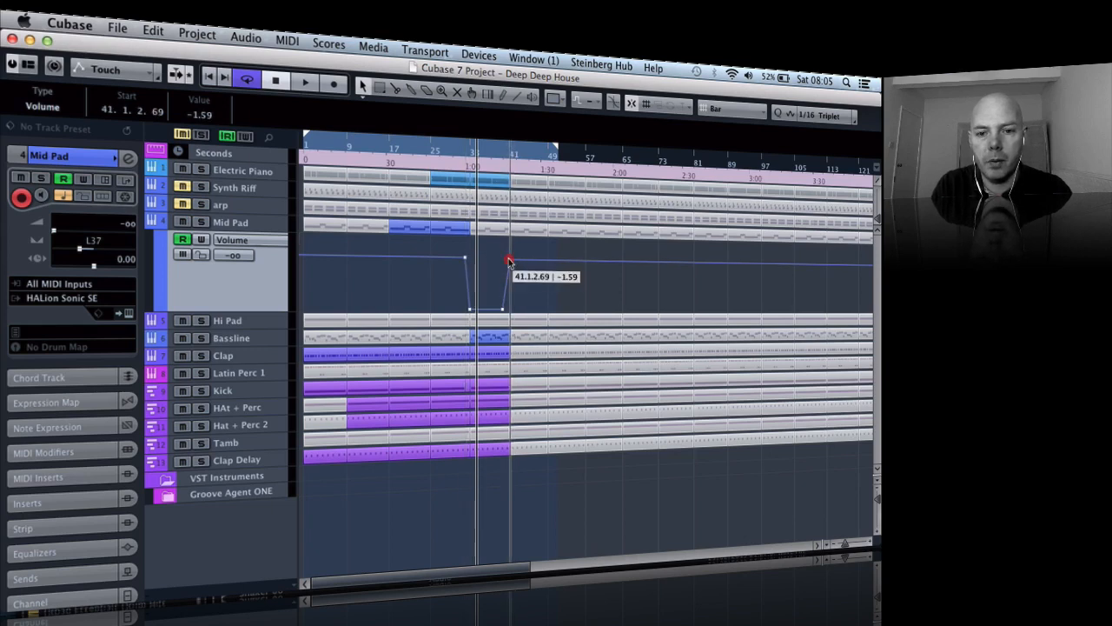
drag(509, 261, 509, 259)
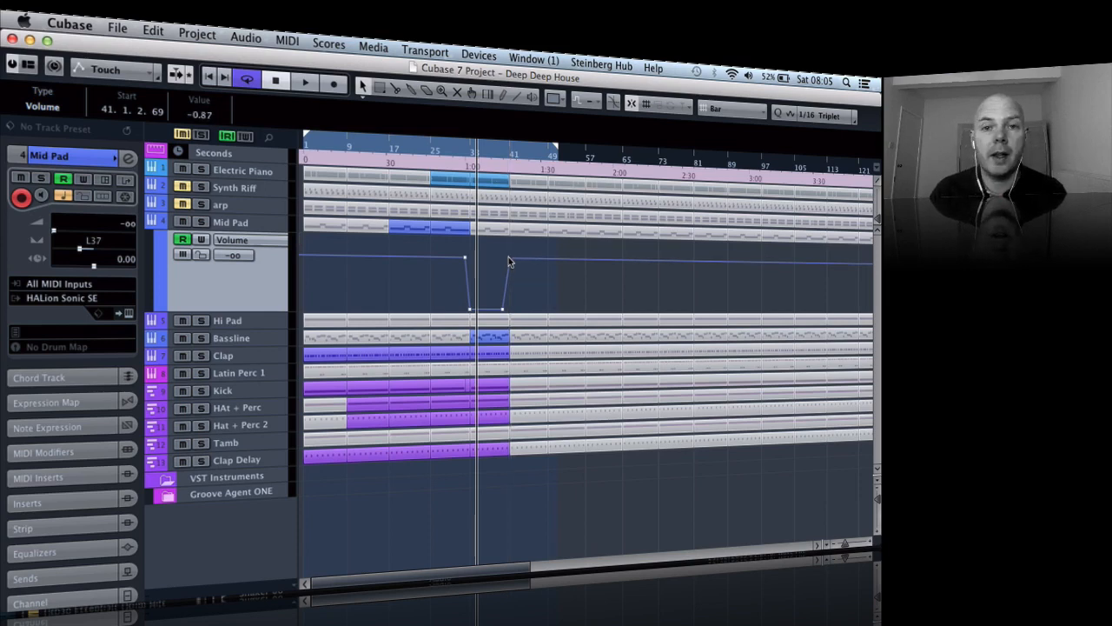
- Extend the cycle range from bar 1 to the end of the arranged parts
key(g)
key(g)
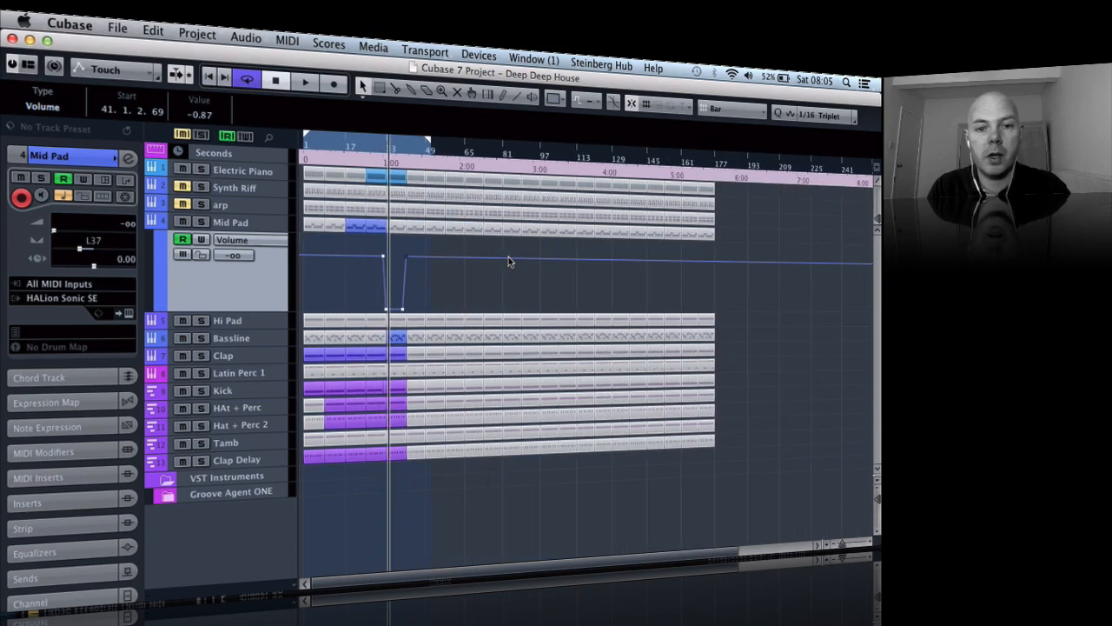
drag(428, 143, 702, 156)
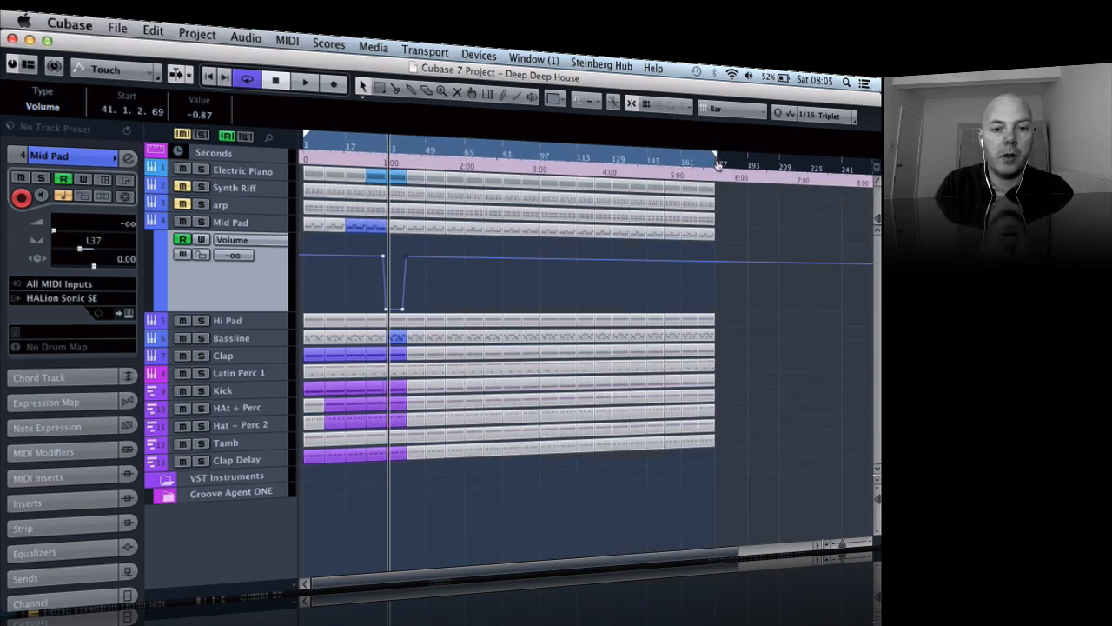
- Unmute the bar 41–49 parts on the Tamb, Hat + Perc 2, HAt + Perc, Kick, Clap and Bassline tracks
key(h)
key(h)
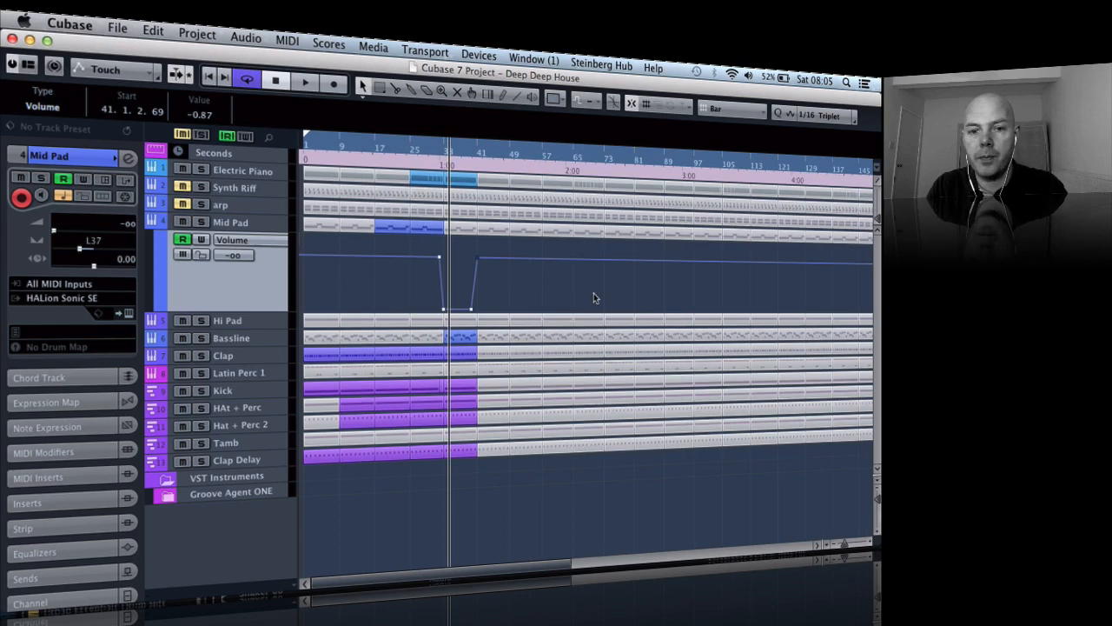
key(h)
key(h)
key(g)
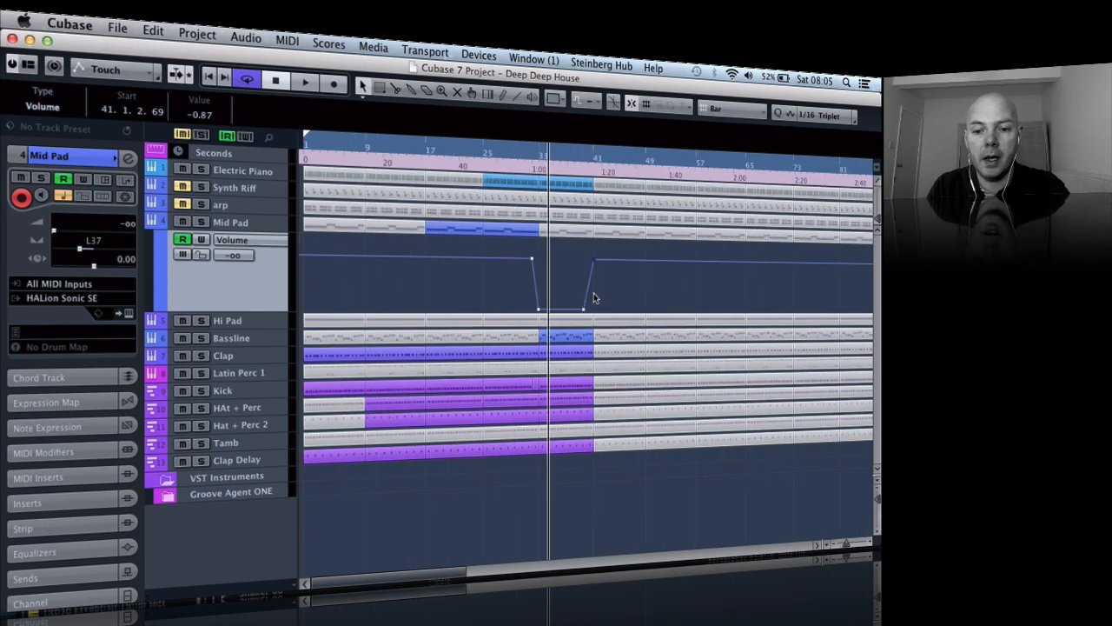
key(5)
key(4)
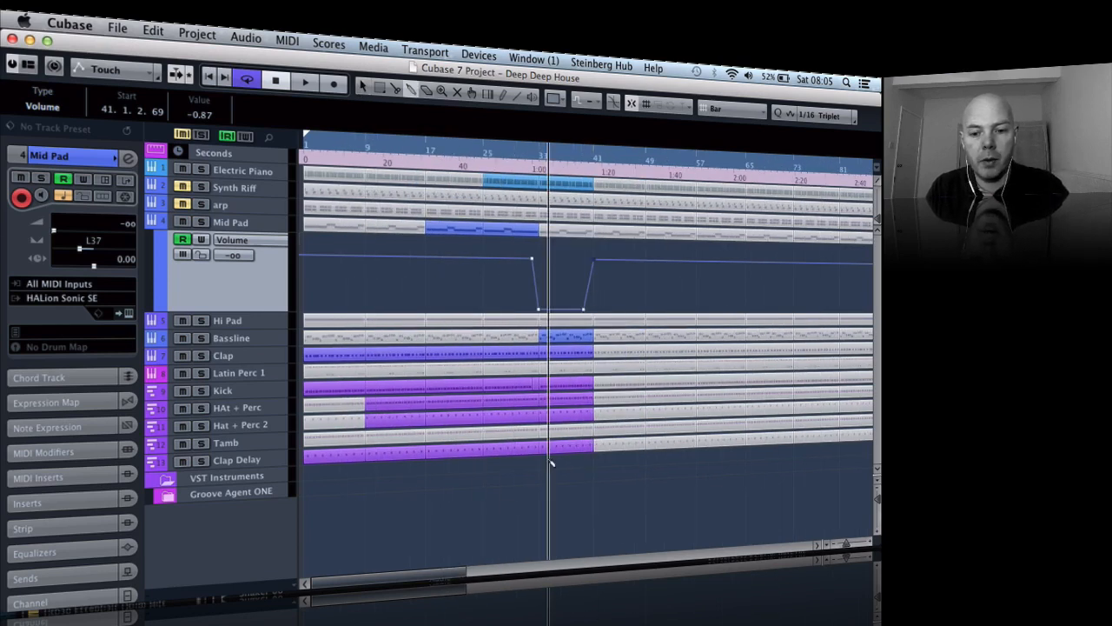
key(3)
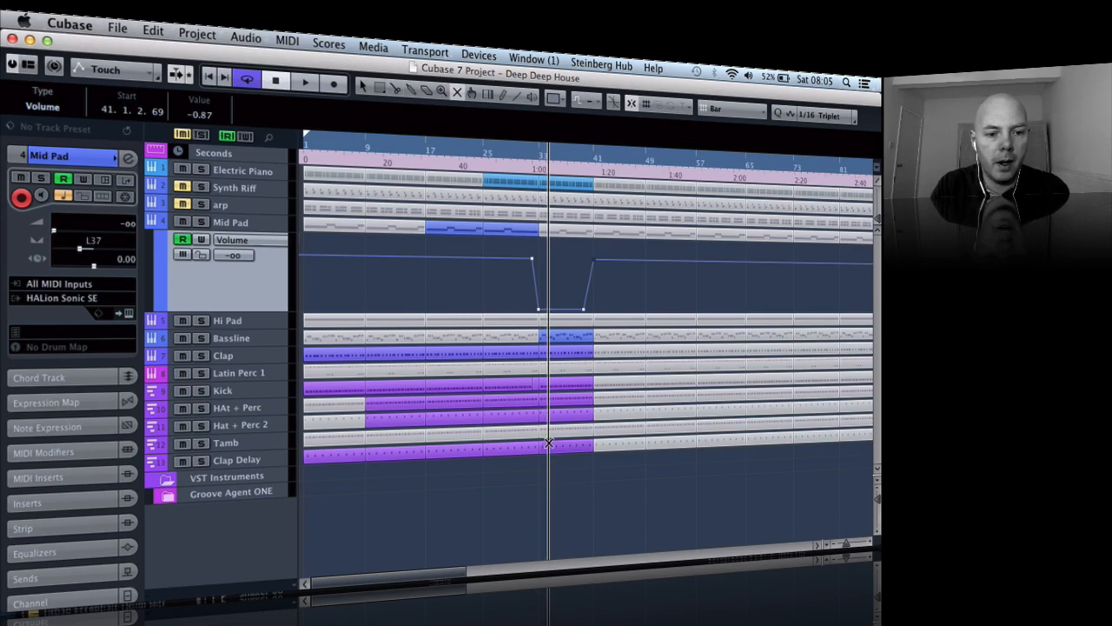
click(599, 426)
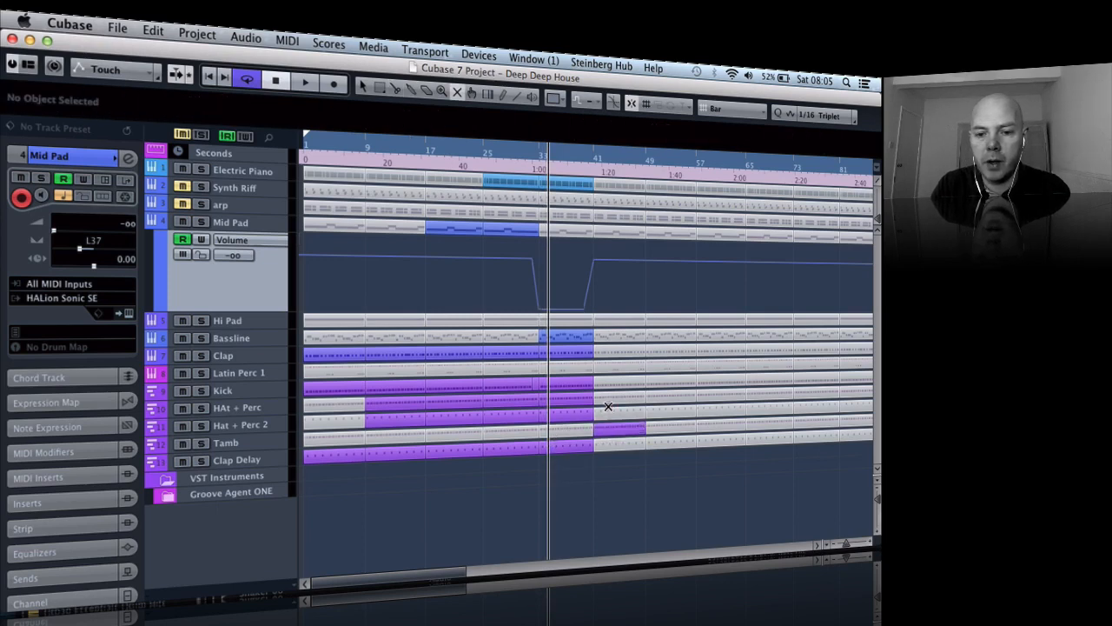
drag(605, 413, 605, 335)
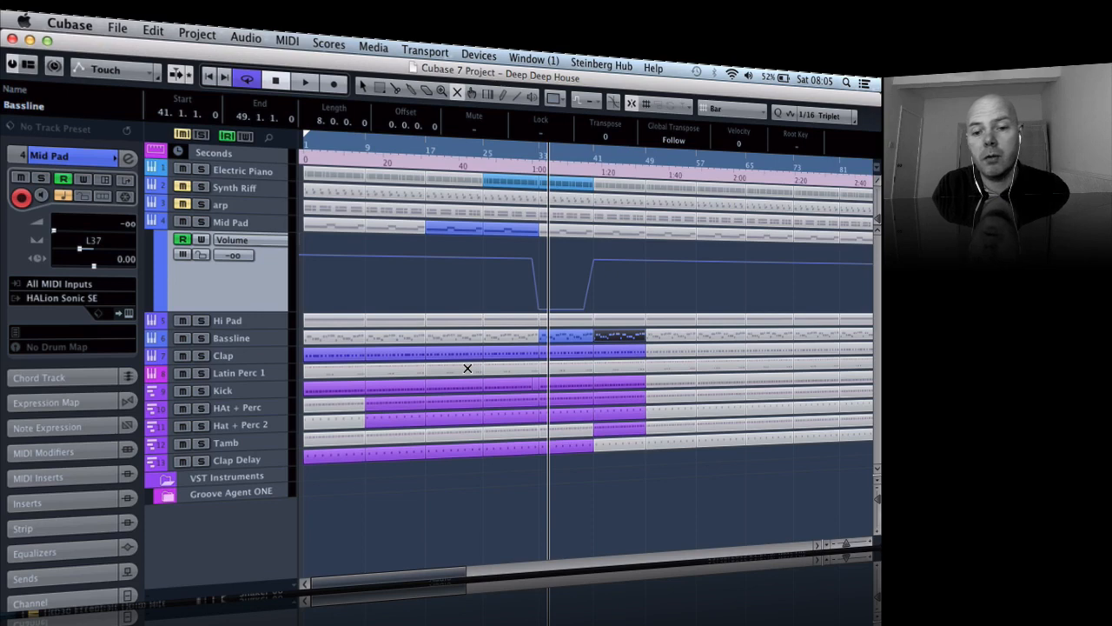
- Unmute the six Latin Perc 1 parts from bar 1 to bar 49
click(349, 367)
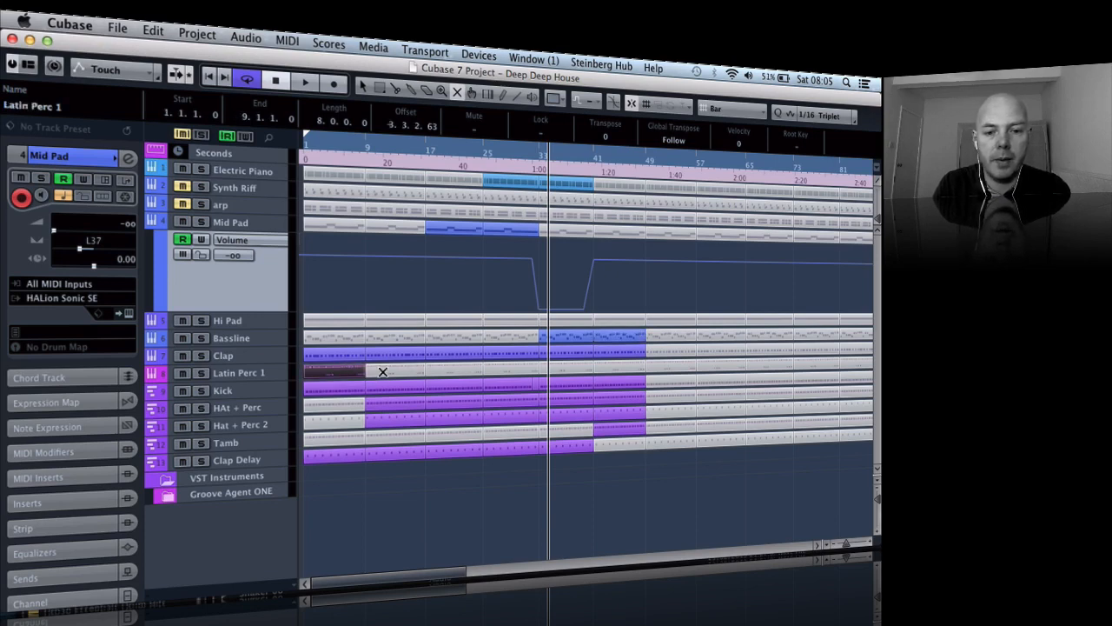
click(382, 372)
click(444, 365)
click(506, 369)
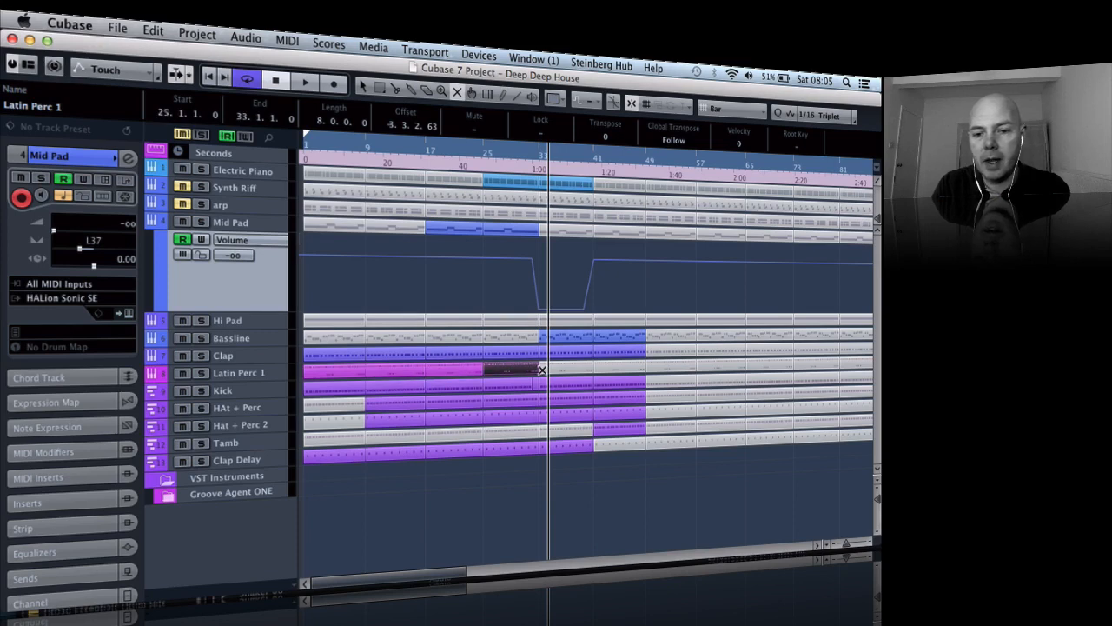
click(560, 367)
click(620, 361)
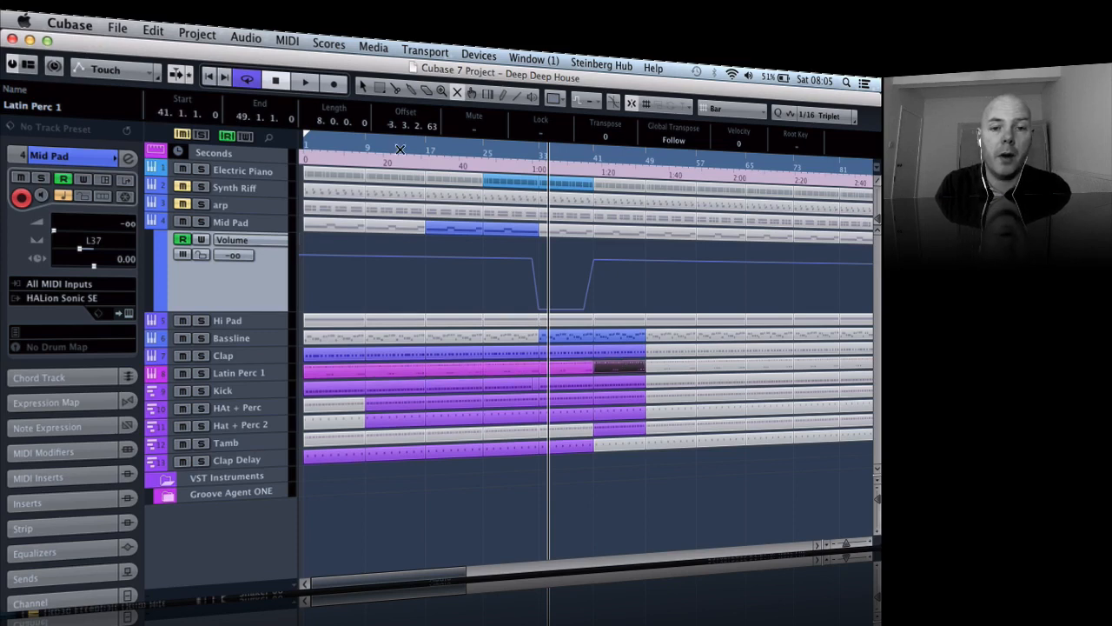
- Play back from about bar 6 to bar 13 with raised system volume to check the Latin Perc 1 part
double_click(344, 150)
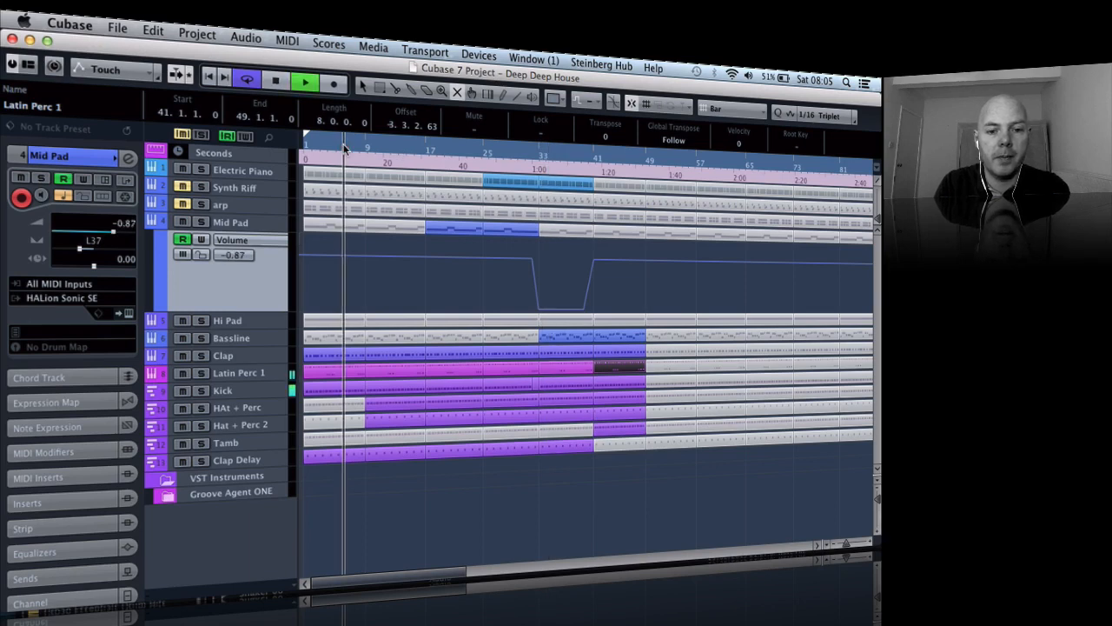
key(XF86AudioRaiseVolume)
key(XF86AudioRaiseVolume)
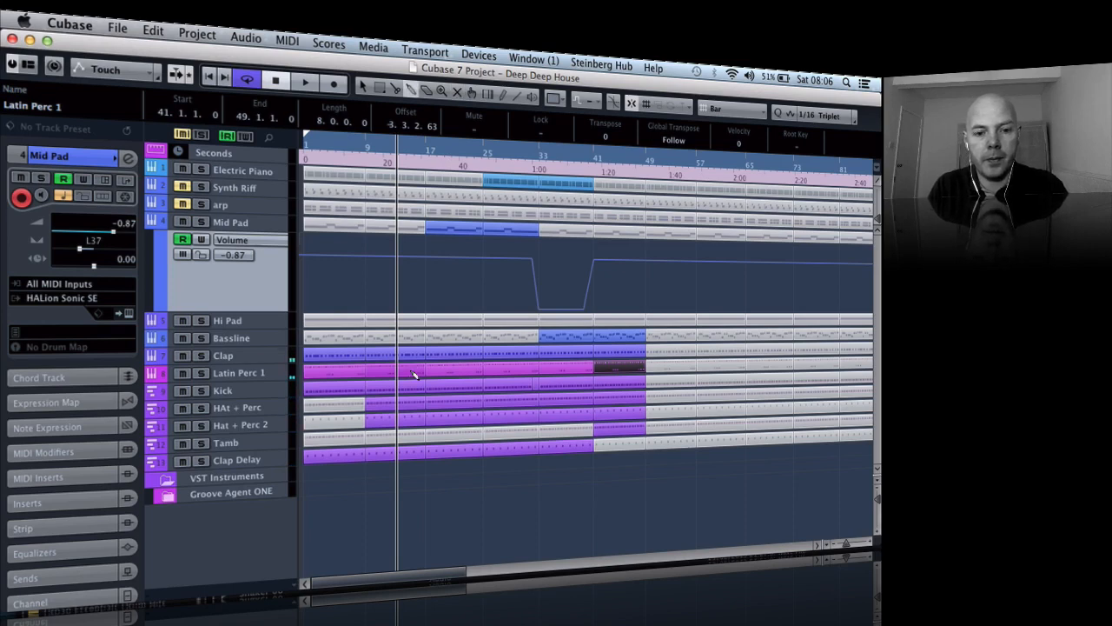
- Split the first three Latin Perc 1 parts at bars 3, 5, 11, 13, 19 and 21
key(3)
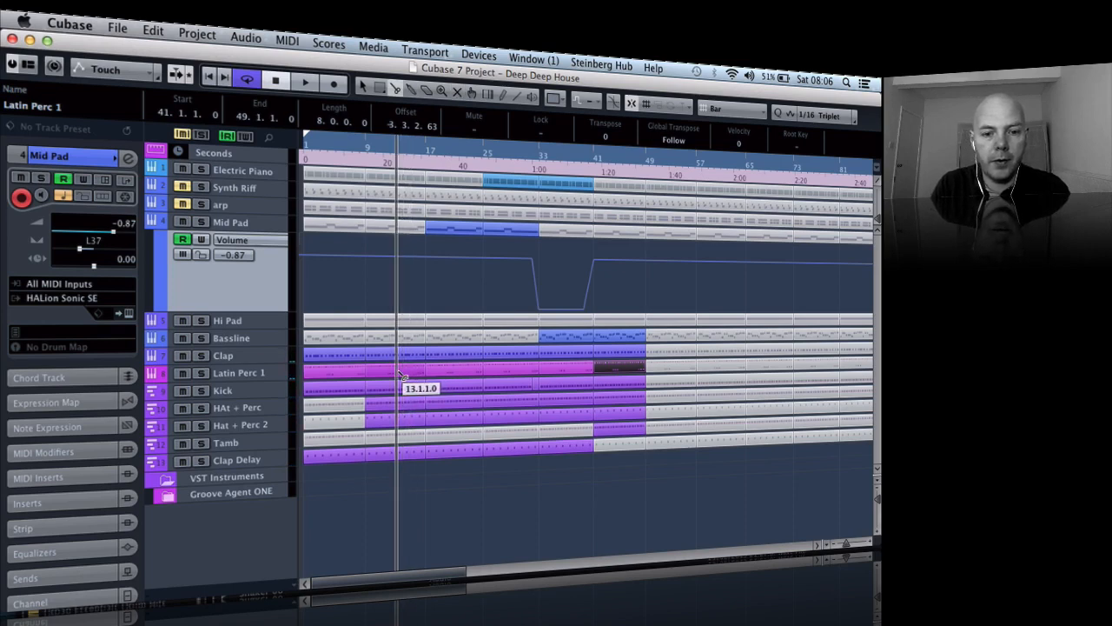
click(333, 373)
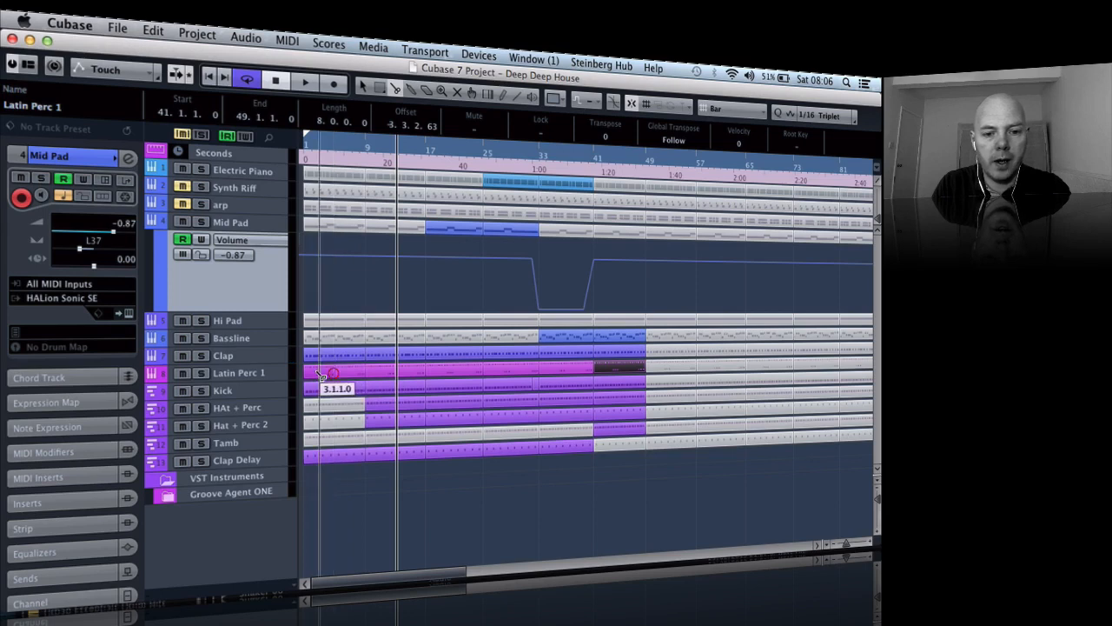
click(457, 371)
key(1)
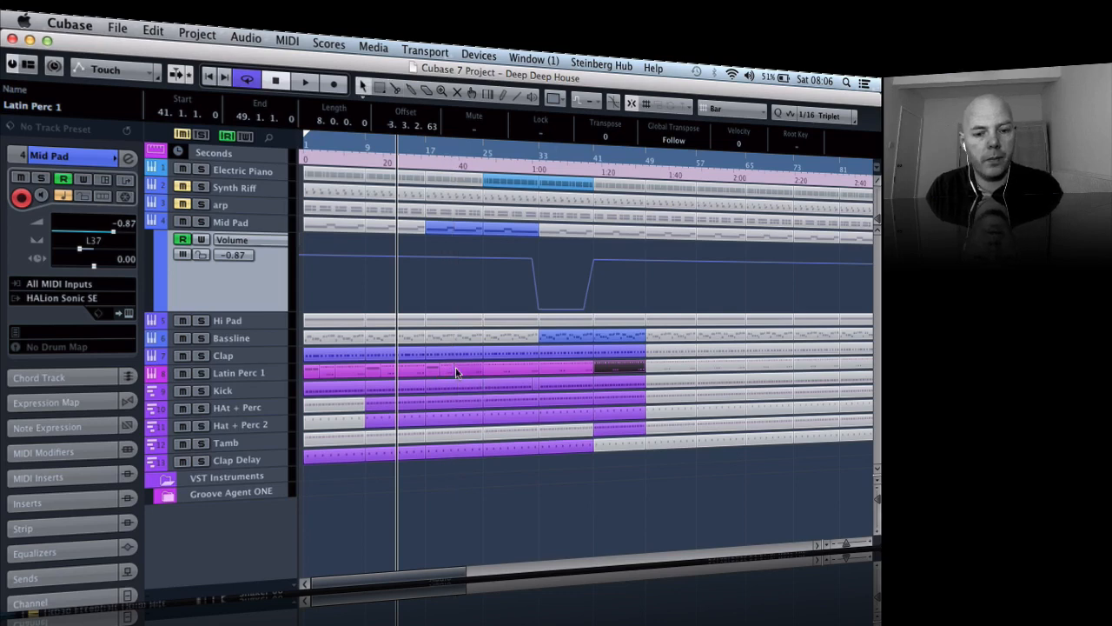
- Replace the Latin Perc 1 pieces at bars 3–5, 11–13 and 19–21 with copies of the two-bar piece from bars 1–3
click(444, 371)
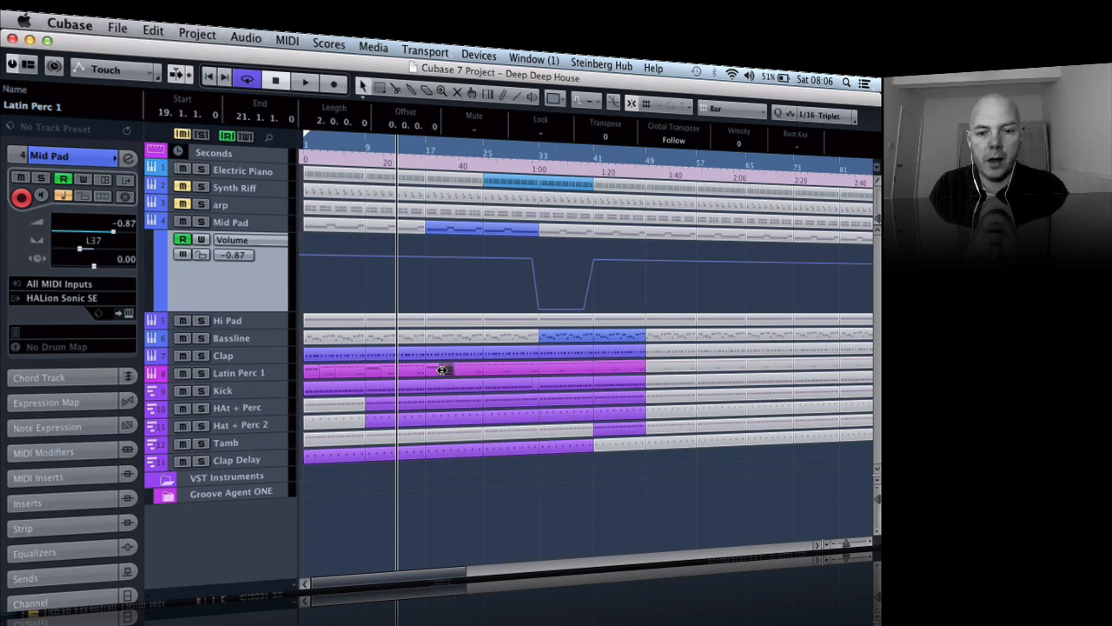
click(384, 372)
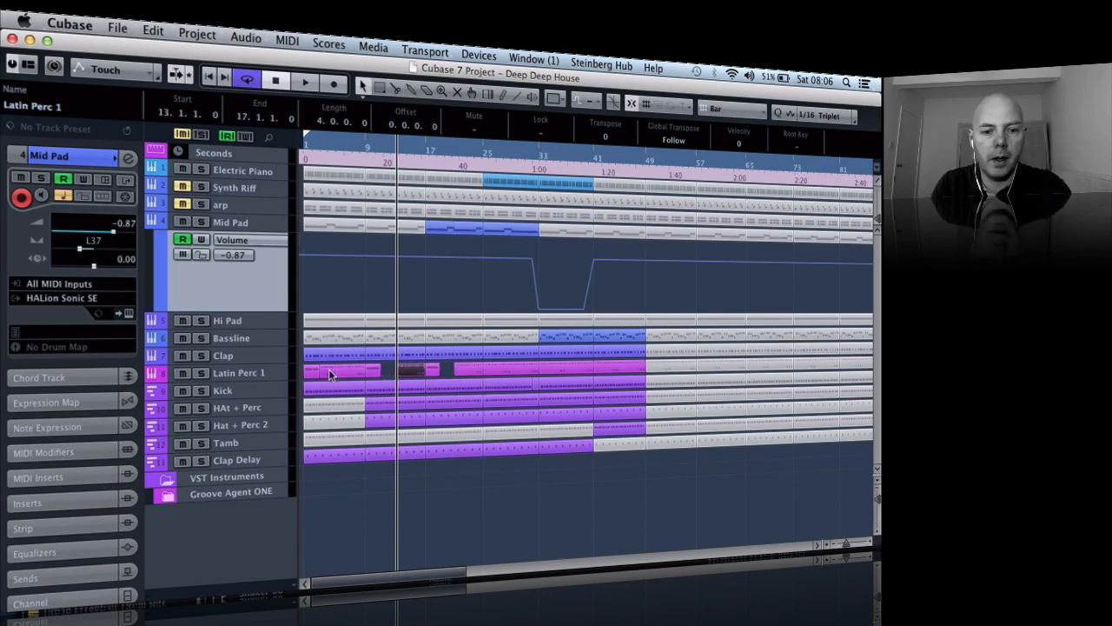
drag(328, 370, 313, 372)
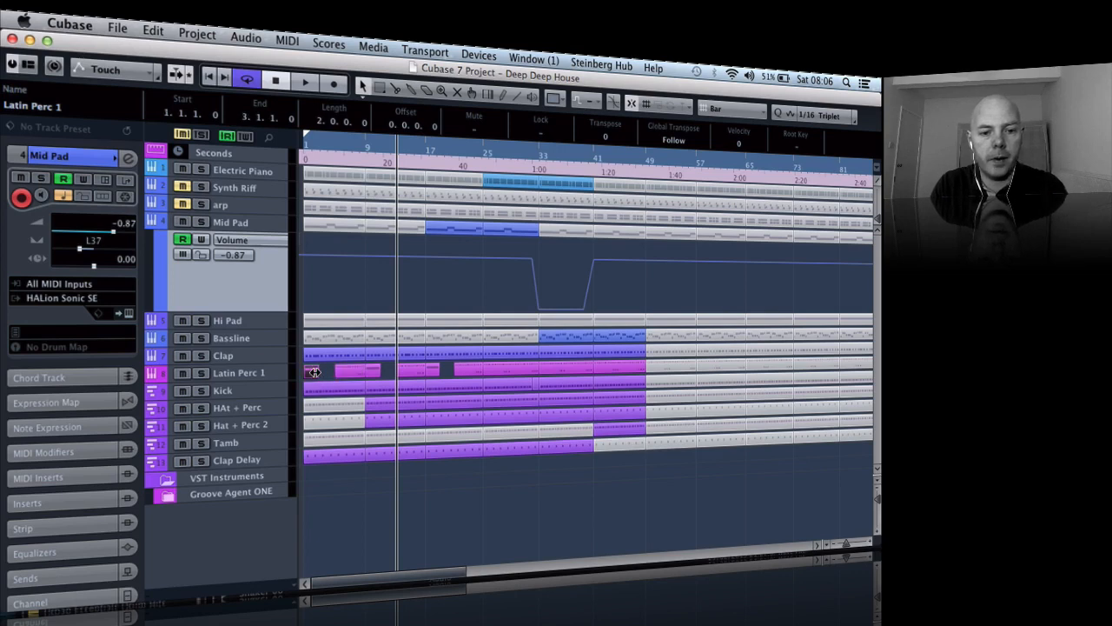
click(384, 372)
key(super+c)
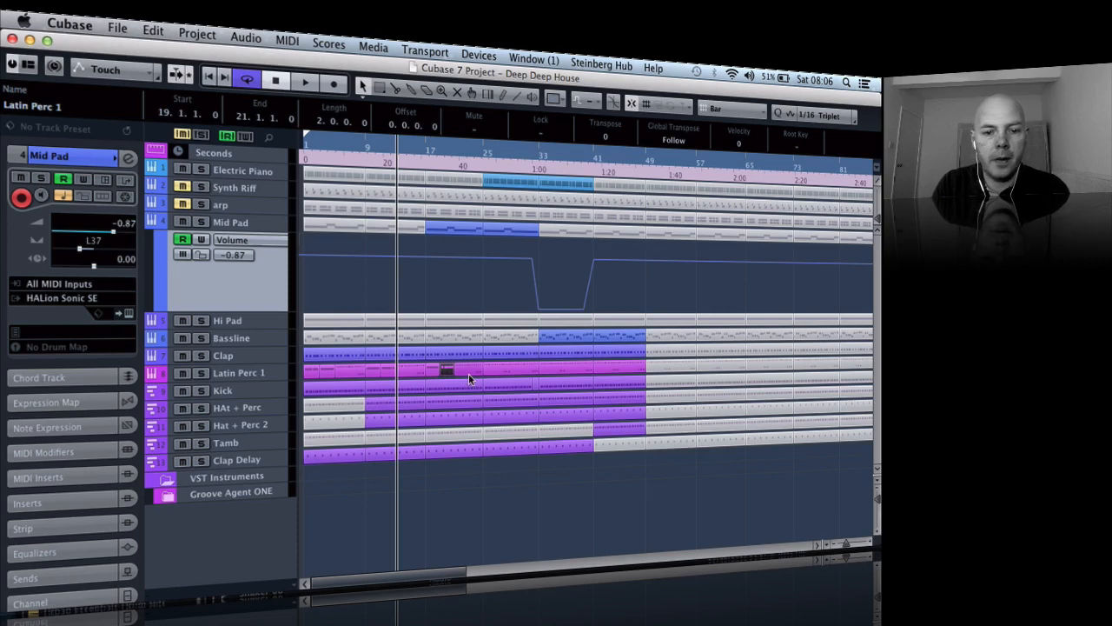
- Delete the three Latin Perc 1 parts between bars 25 and 49
click(497, 373)
key(BackSpace)
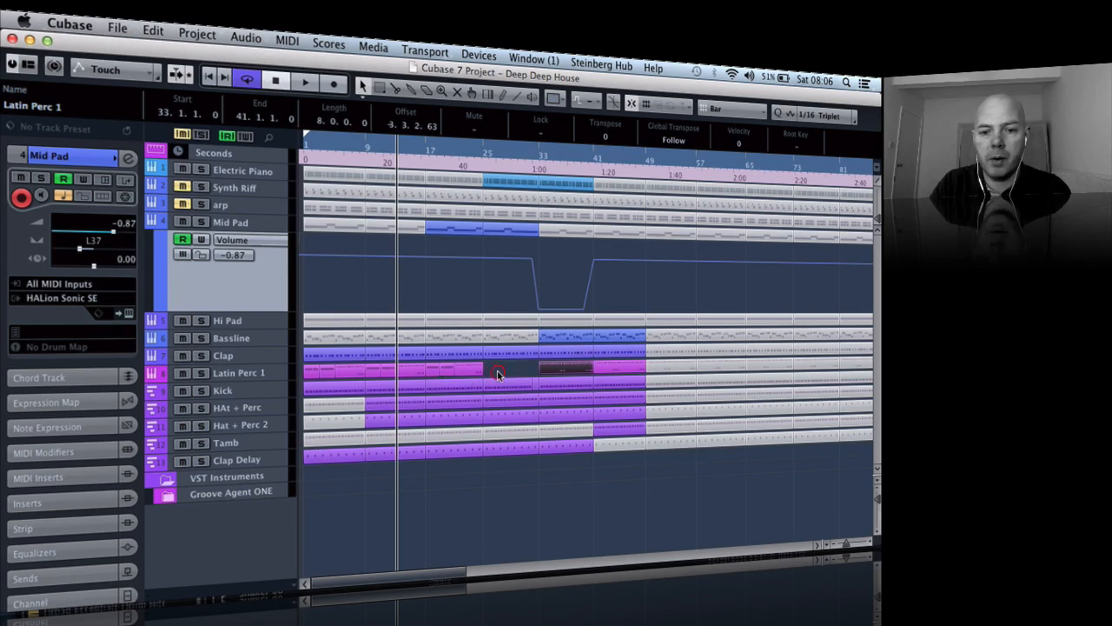
drag(522, 369, 634, 370)
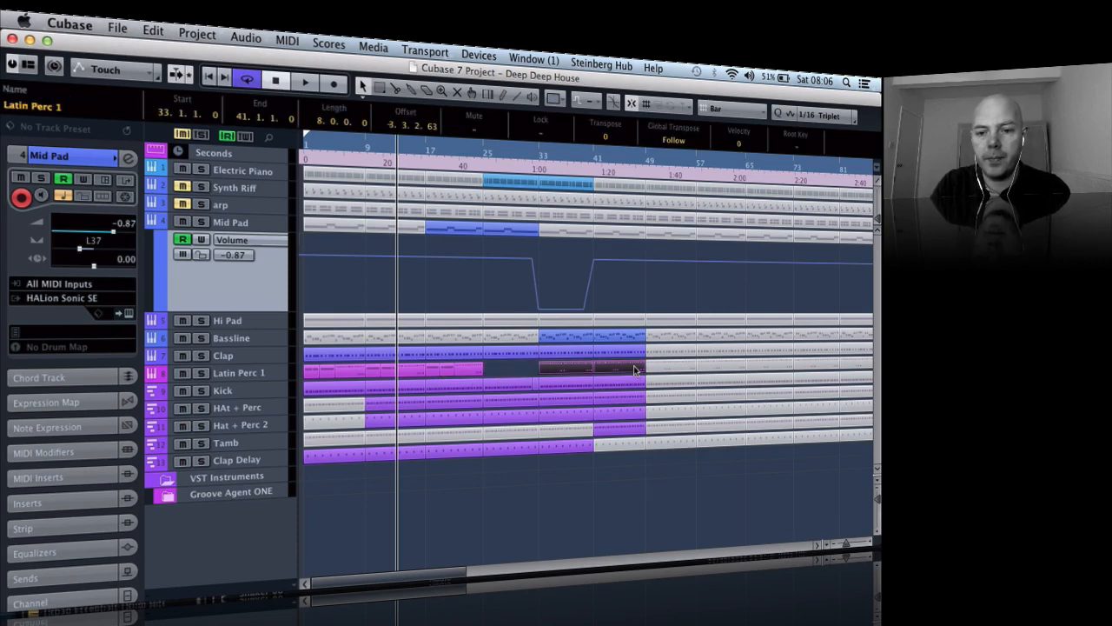
key(BackSpace)
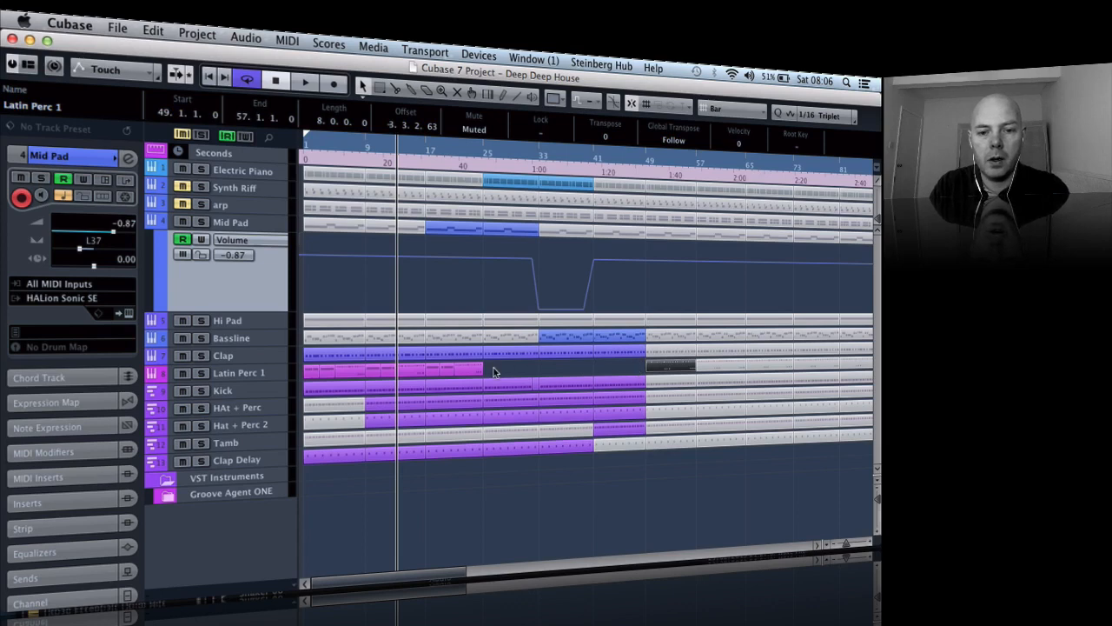
click(492, 372)
- Glue the Latin Perc 1 pieces between bars 17 and 25 into one eight-bar part and select it
click(429, 370)
key(4)
click(434, 372)
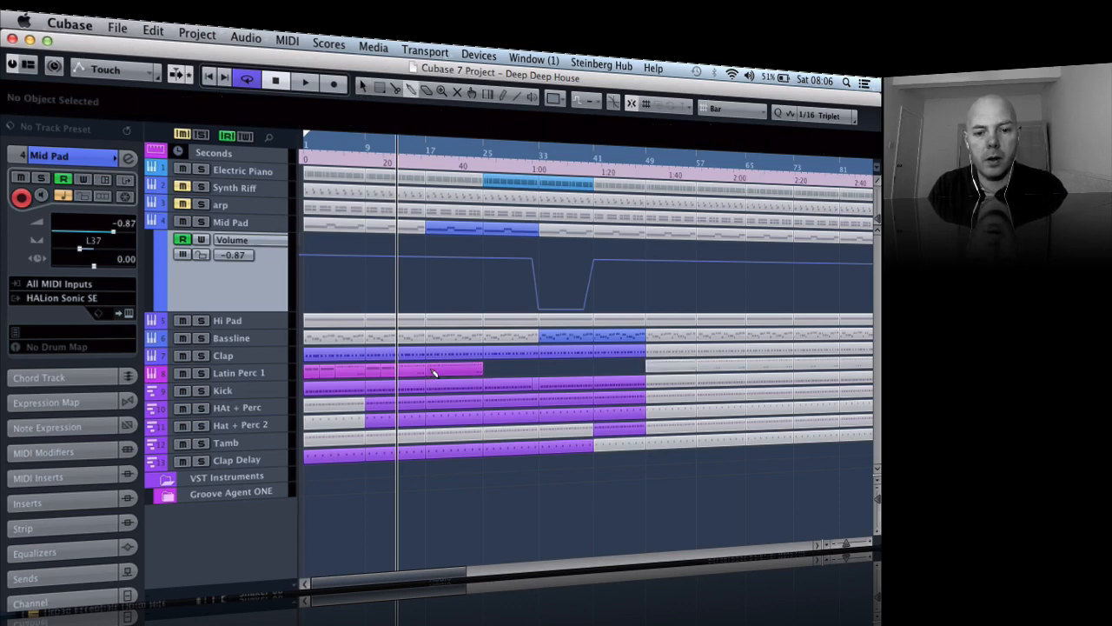
key(g)
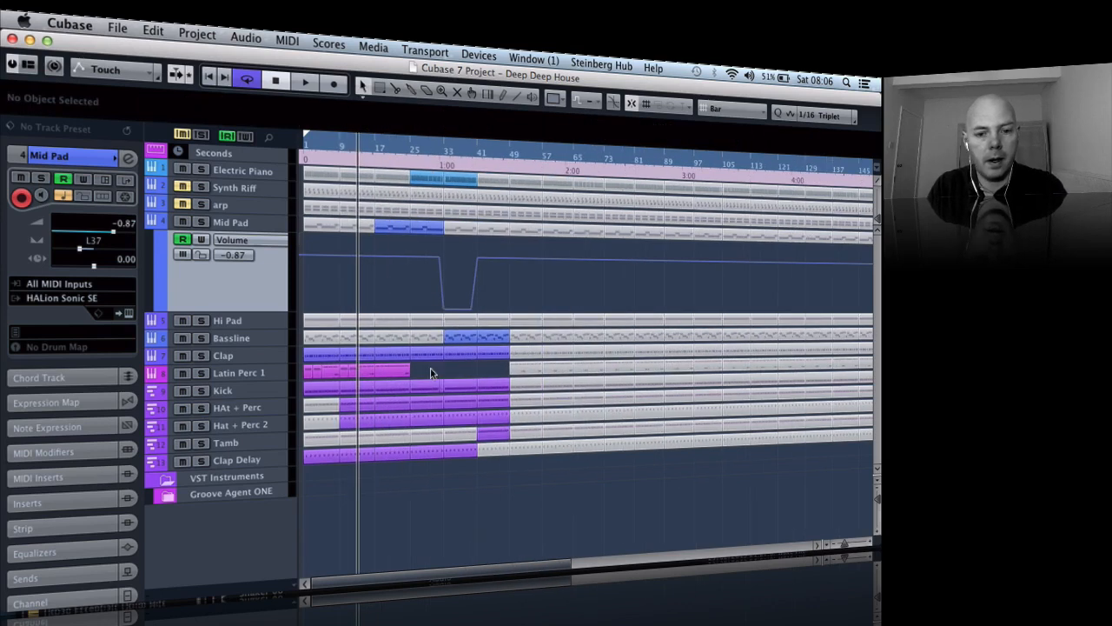
click(399, 370)
key(g)
key(g)
key(g)
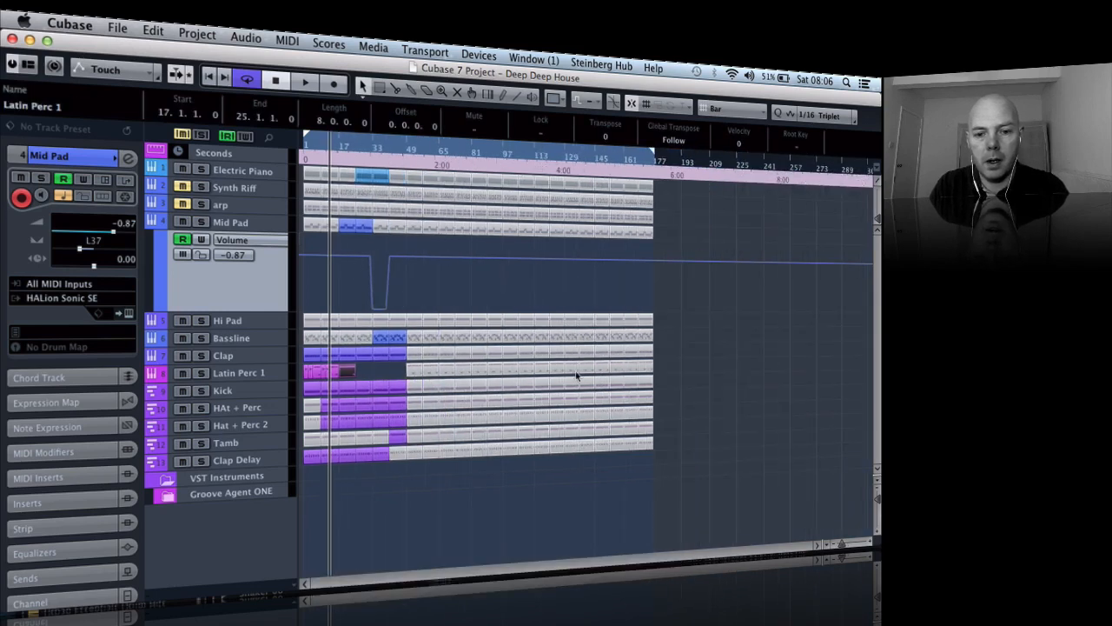
- Delete the muted Latin Perc 1 parts from bar 49 to the end of the arrangement
click(536, 371)
drag(399, 371, 399, 371)
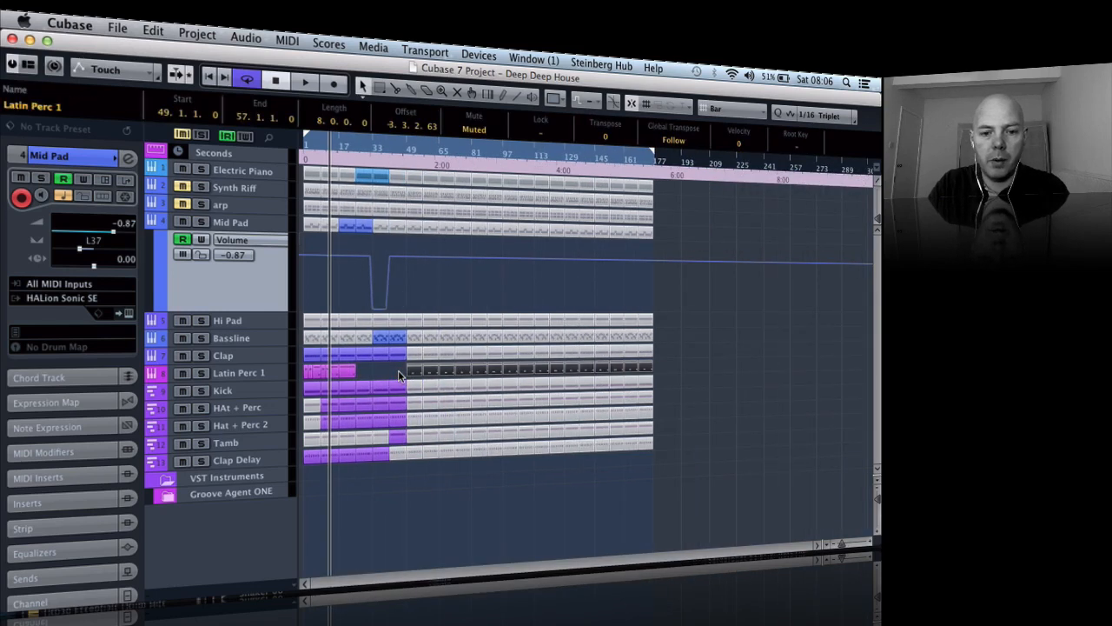
key(Delete)
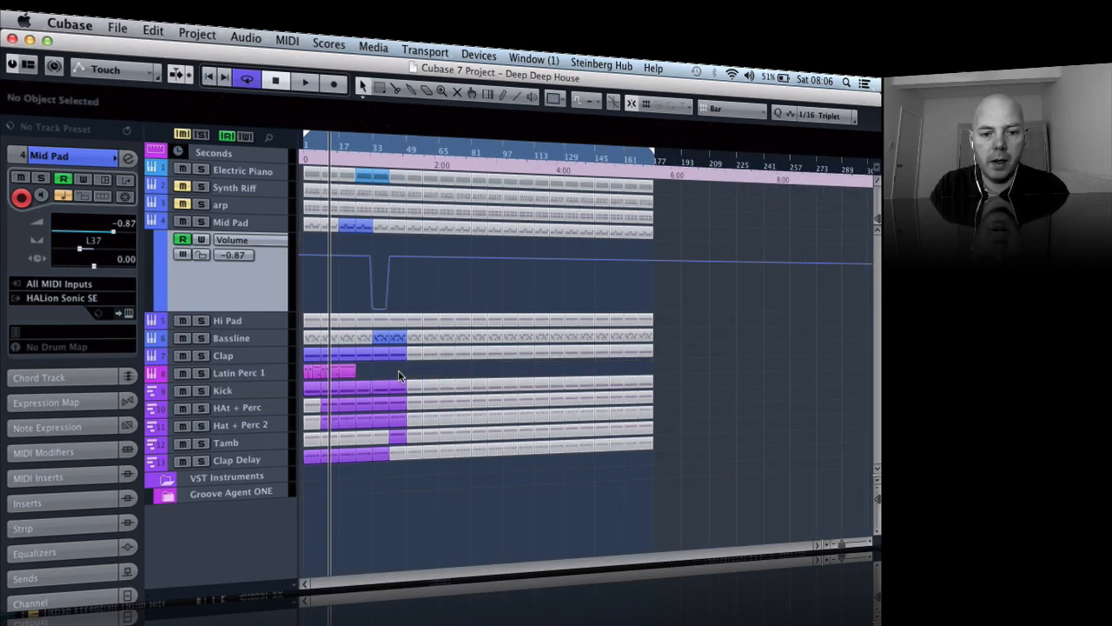
- Duplicate the eight-bar Latin Perc 1 part at bar 17 repeatedly until the copies fill the track to bar 177
click(347, 369)
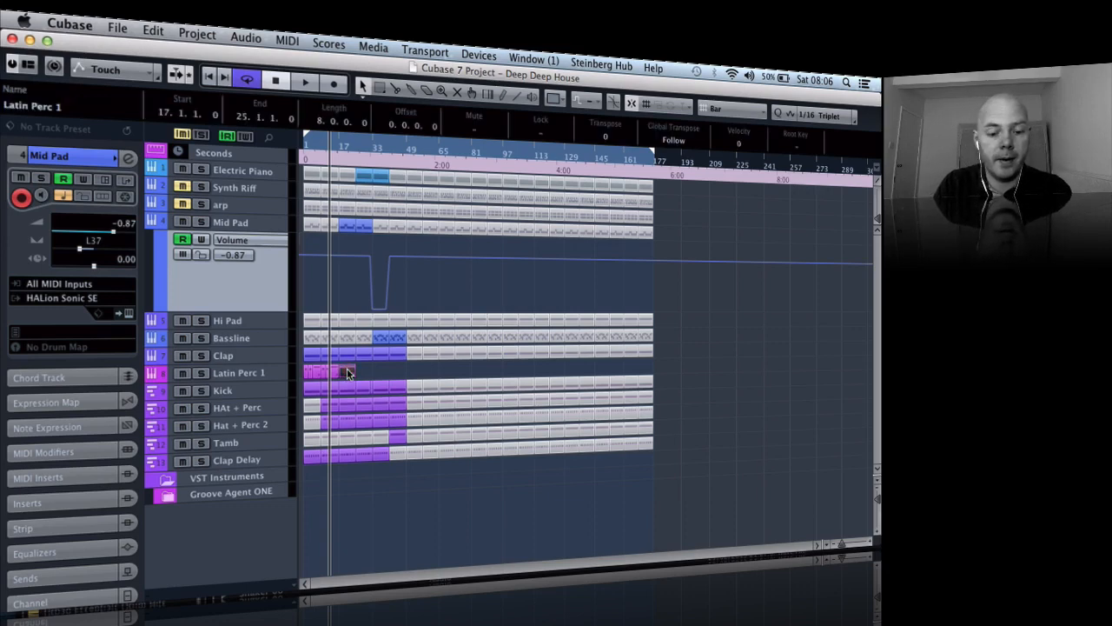
key(super+d)
key(super+d)
key(super+d)
key(super+d)
key(super+d)
key(super+d)
key(super+d)
key(super+d)
key(super+d)
key(super+d)
key(super+d)
key(super+d)
key(super+d)
key(super+d)
key(super+d)
key(super+d)
key(super+d)
key(super+d)
key(super+d)
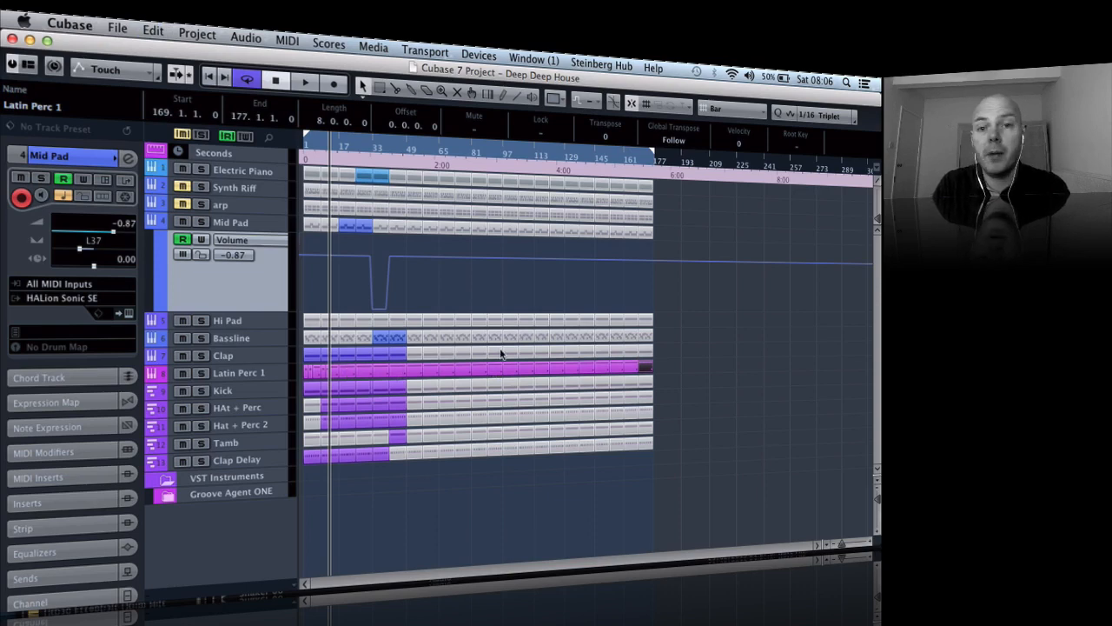
- Play the arrangement from near its start through bar 33 and examine the Kick piece at bar 32
click(318, 142)
key(space)
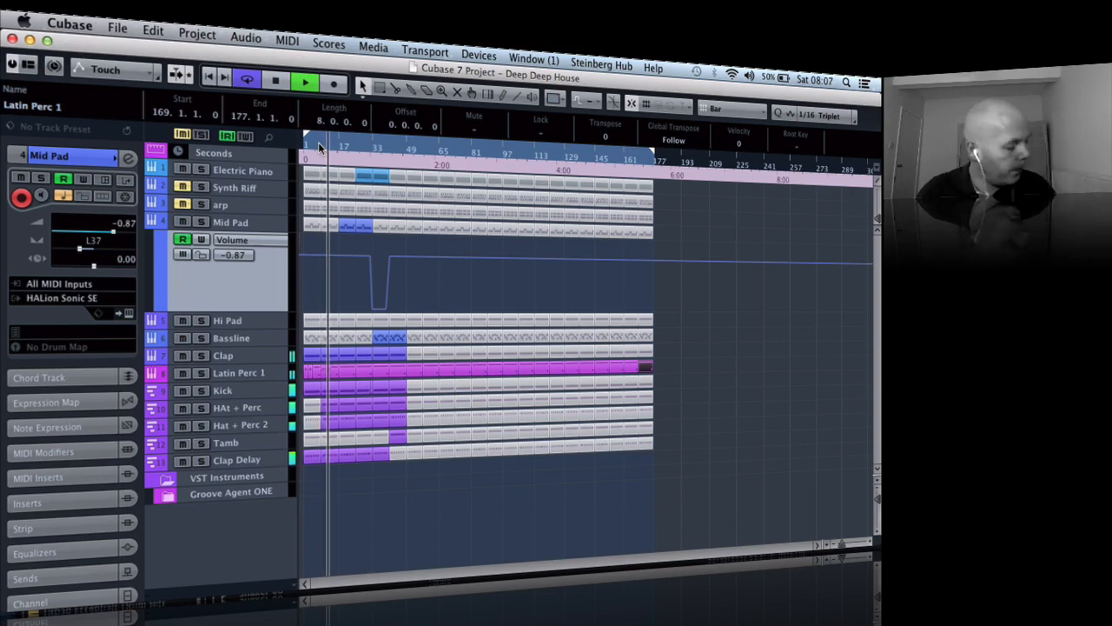
key(h)
key(h)
key(h)
key(h)
key(h)
key(h)
key(h)
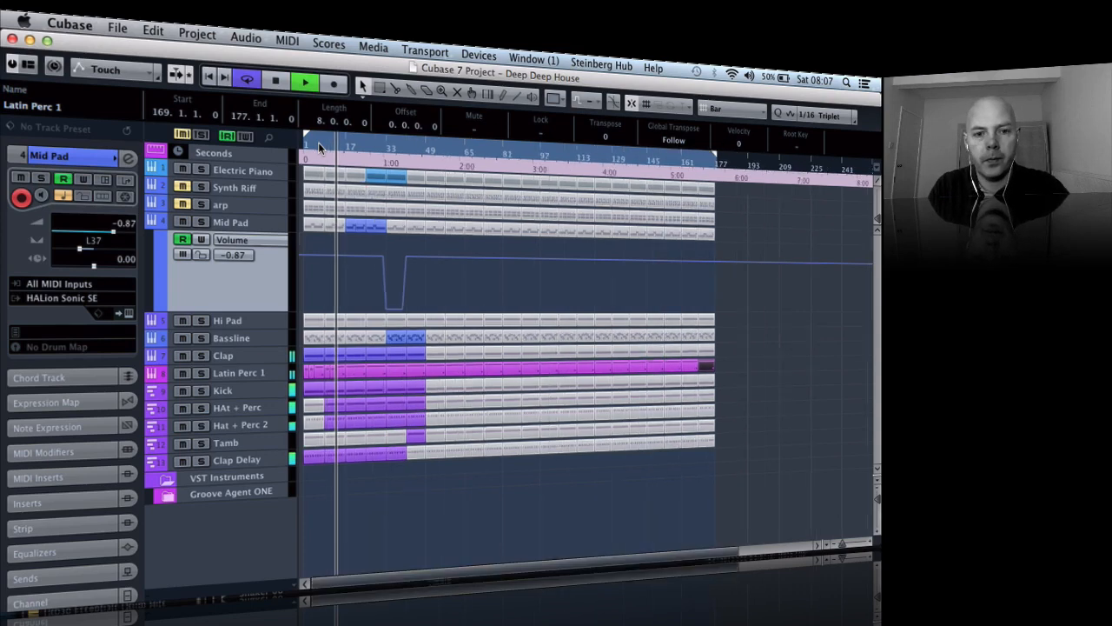
key(h)
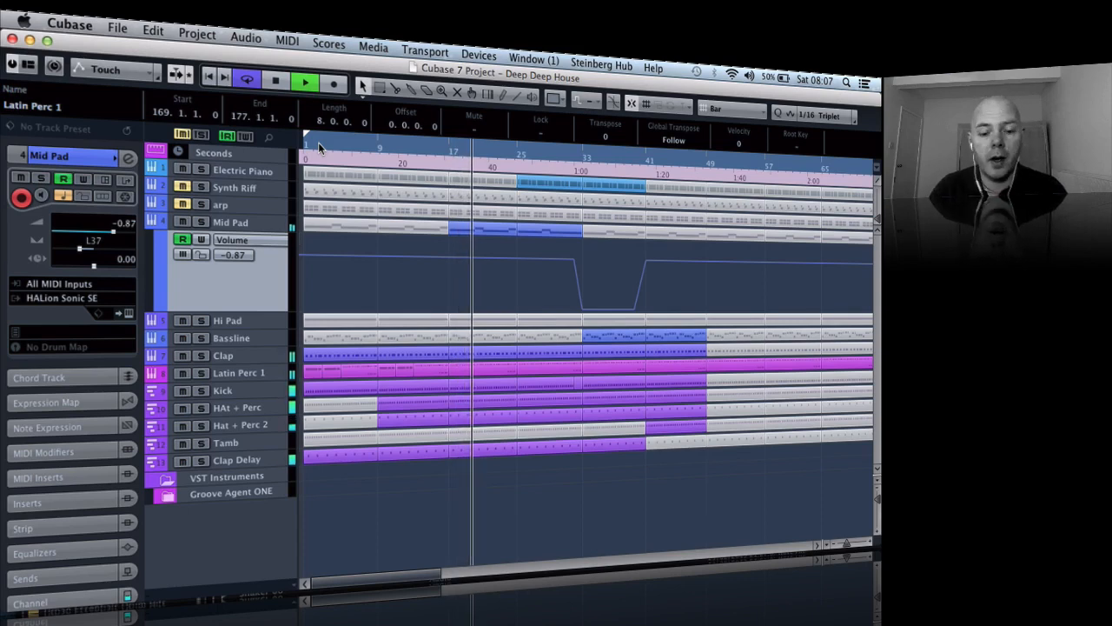
key(g)
key(g)
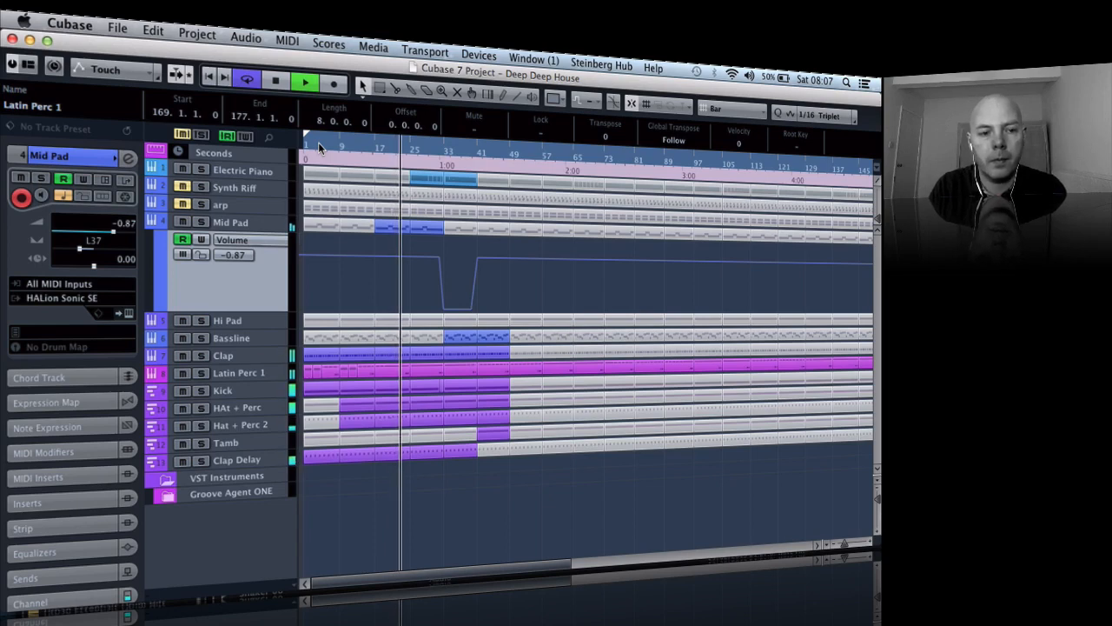
key(g)
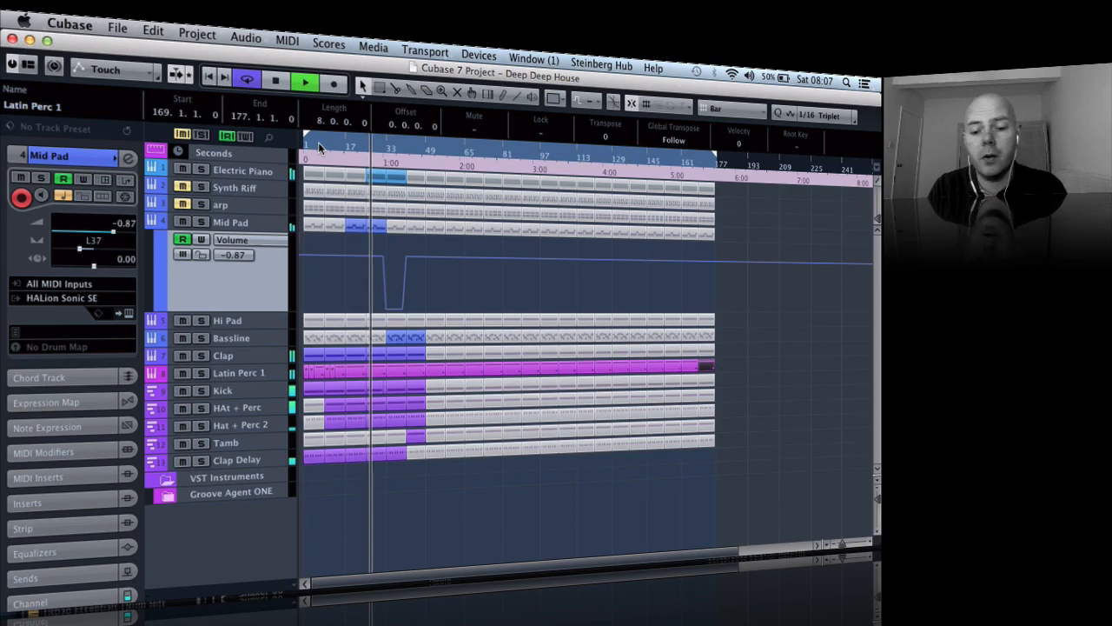
key(h)
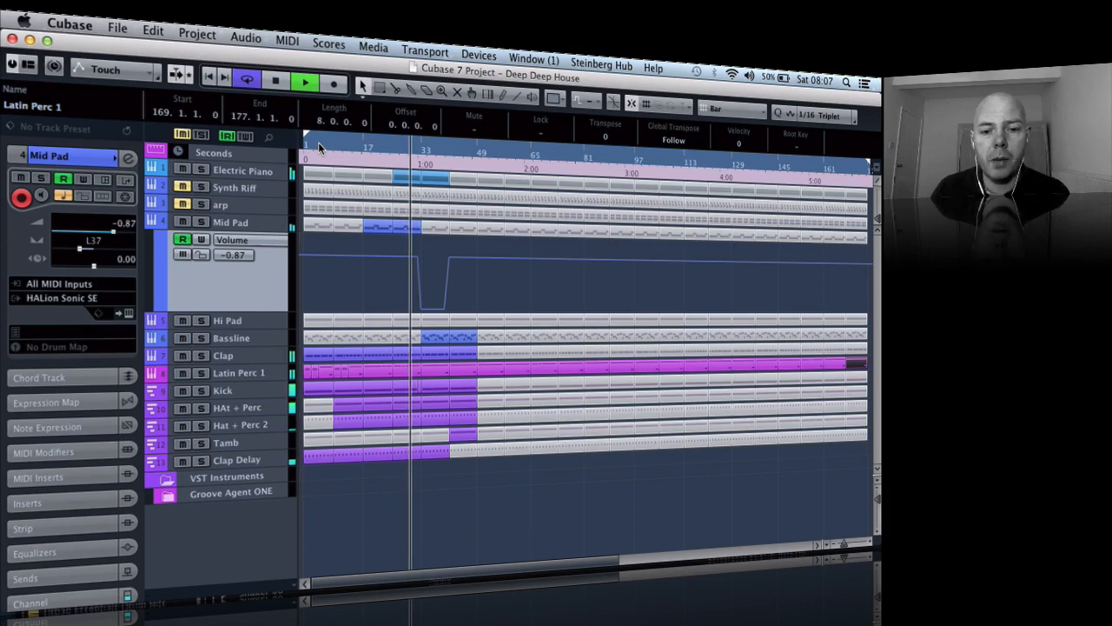
key(h)
key(h)
key(h)
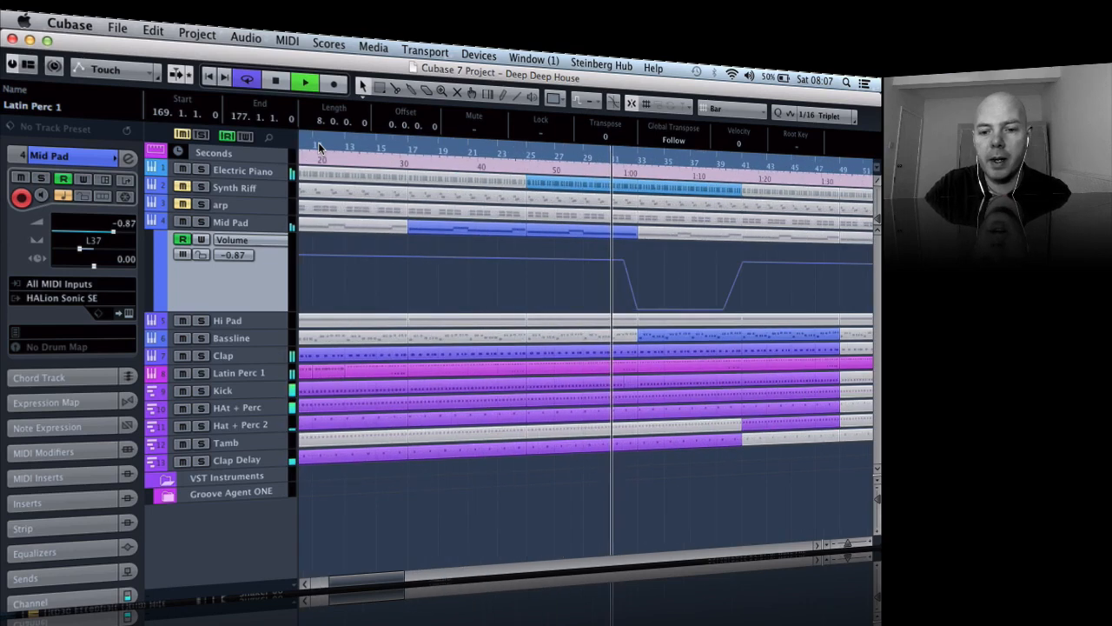
click(629, 383)
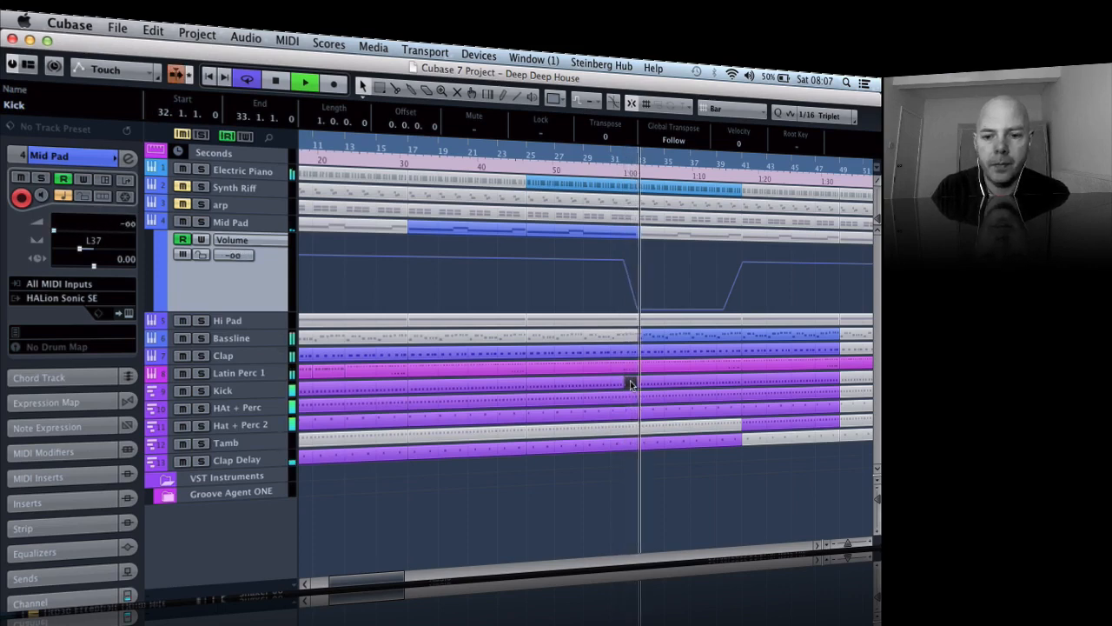
key(g)
key(g)
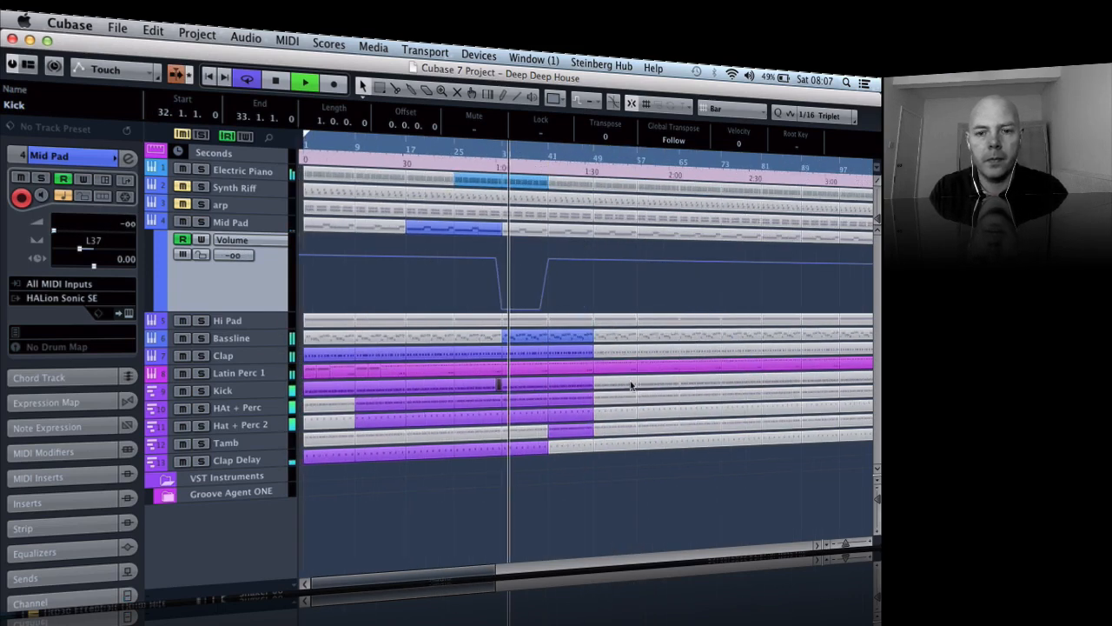
- Adjust the filter envelope amount in the Bassline track's Retrologue synth and close the instrument window
click(267, 339)
click(127, 313)
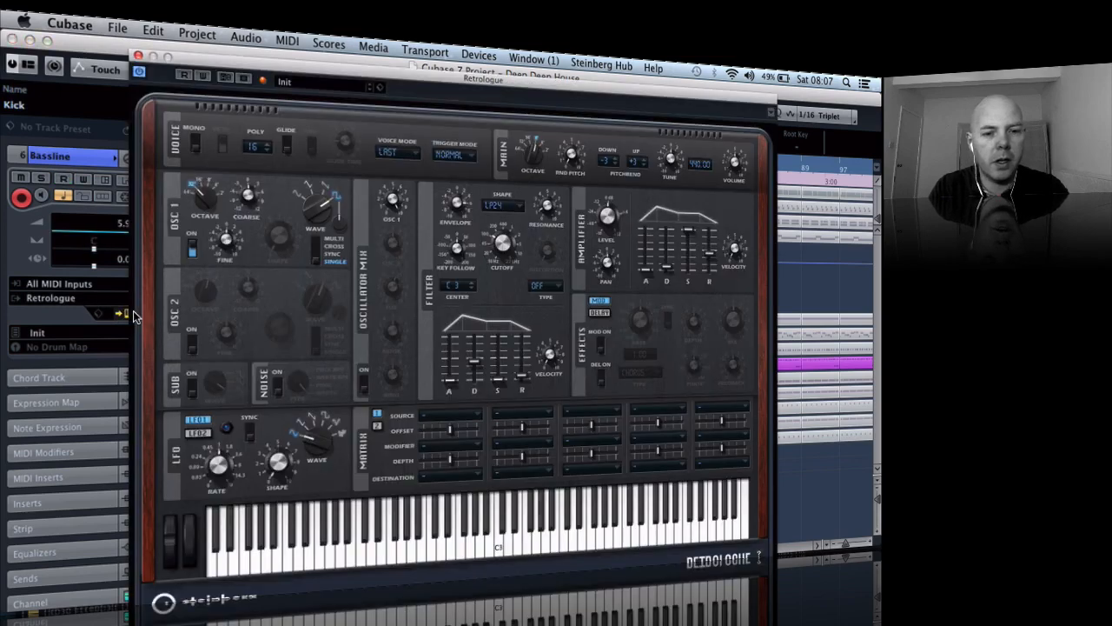
drag(456, 203, 458, 209)
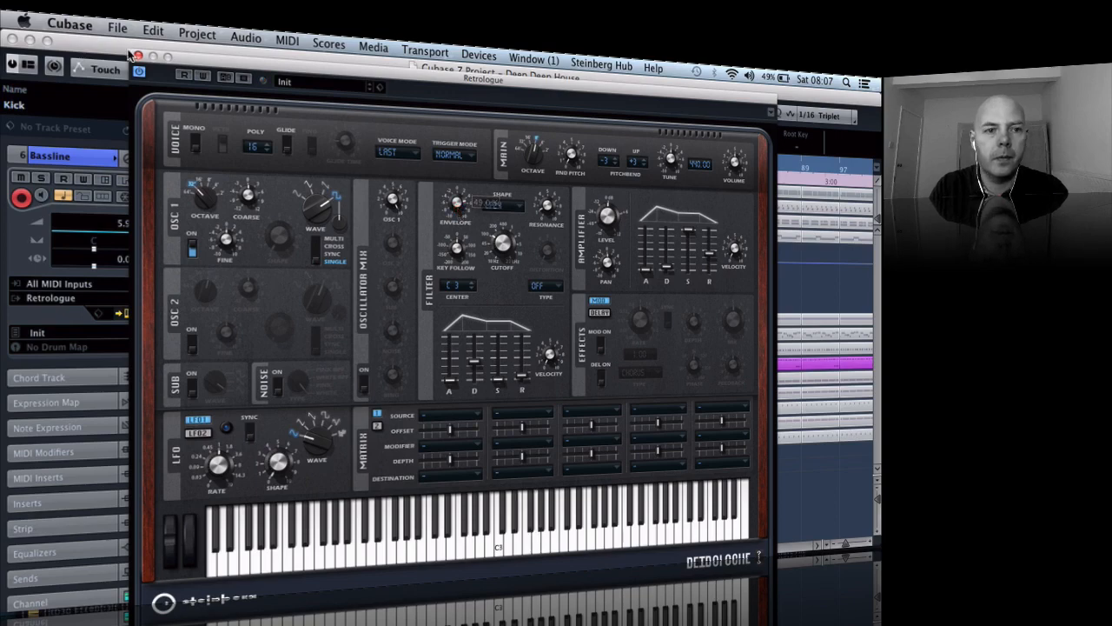
click(135, 56)
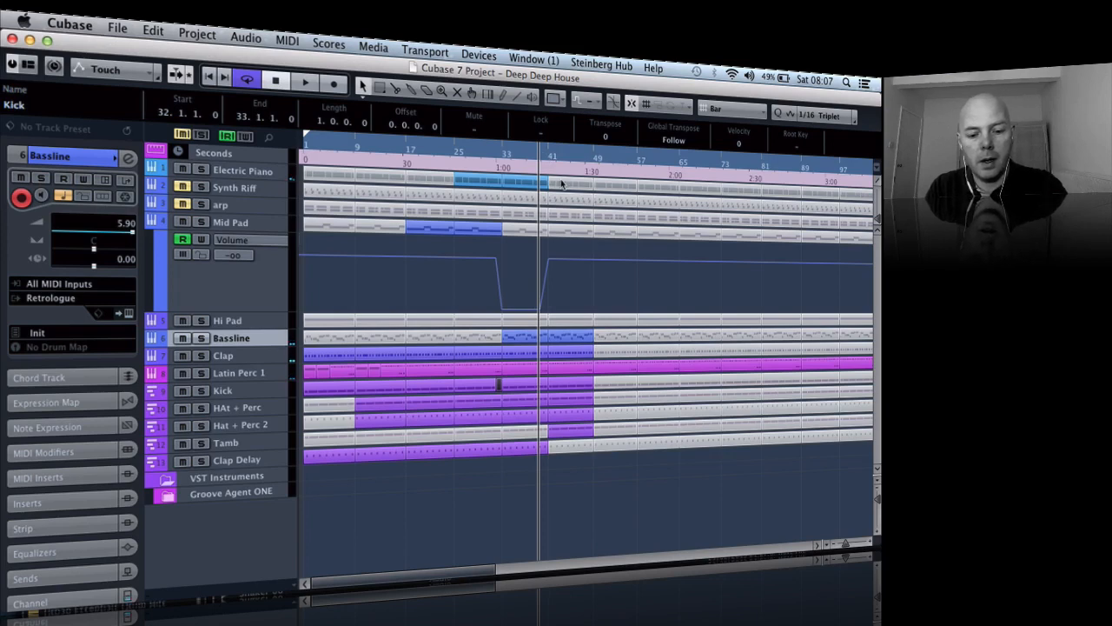
- Unmute the four Electric Piano parts between bars 41 and 73
key(7)
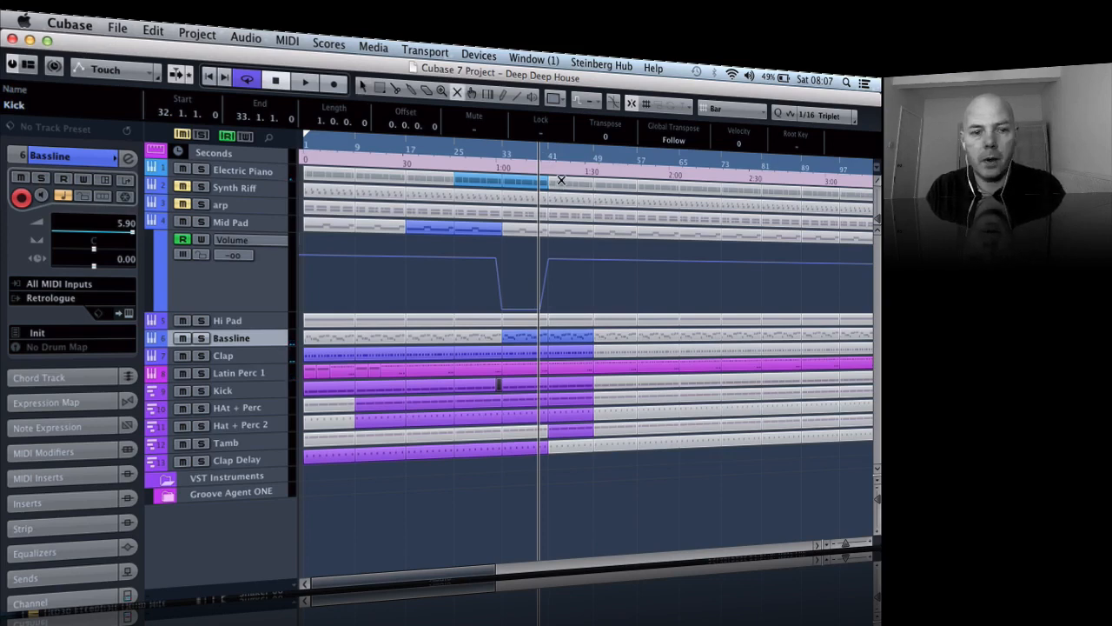
click(560, 179)
click(599, 185)
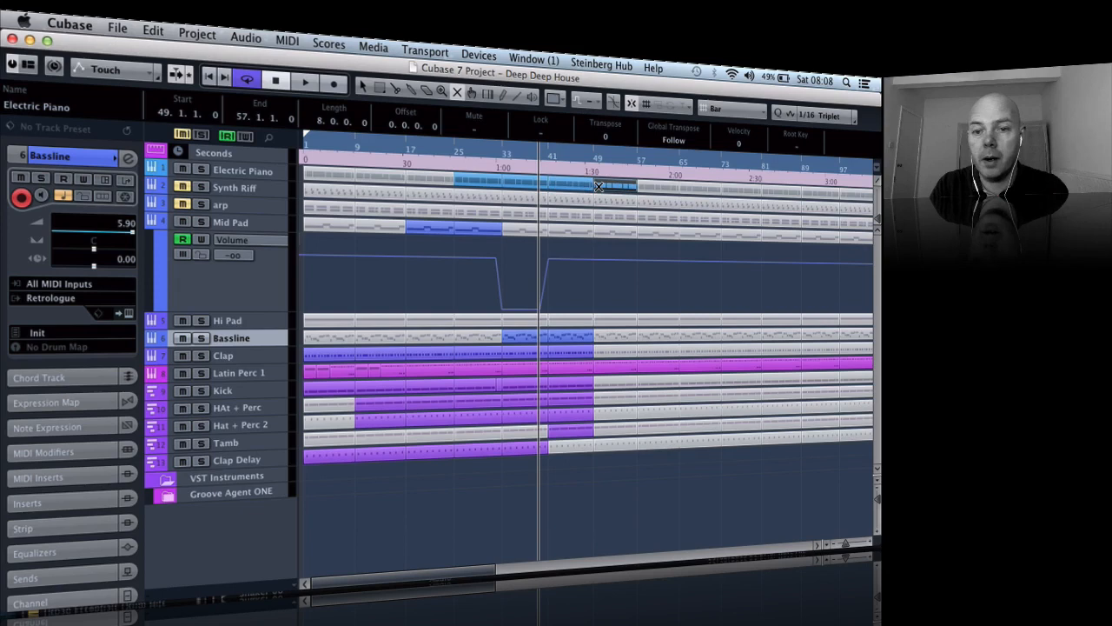
click(651, 187)
click(689, 187)
- Unmute the Bassline, Clap, Kick, both hat and percussion, and Tamb parts at bars 49–57, plus the Clap Delay parts at bars 41–57
click(609, 330)
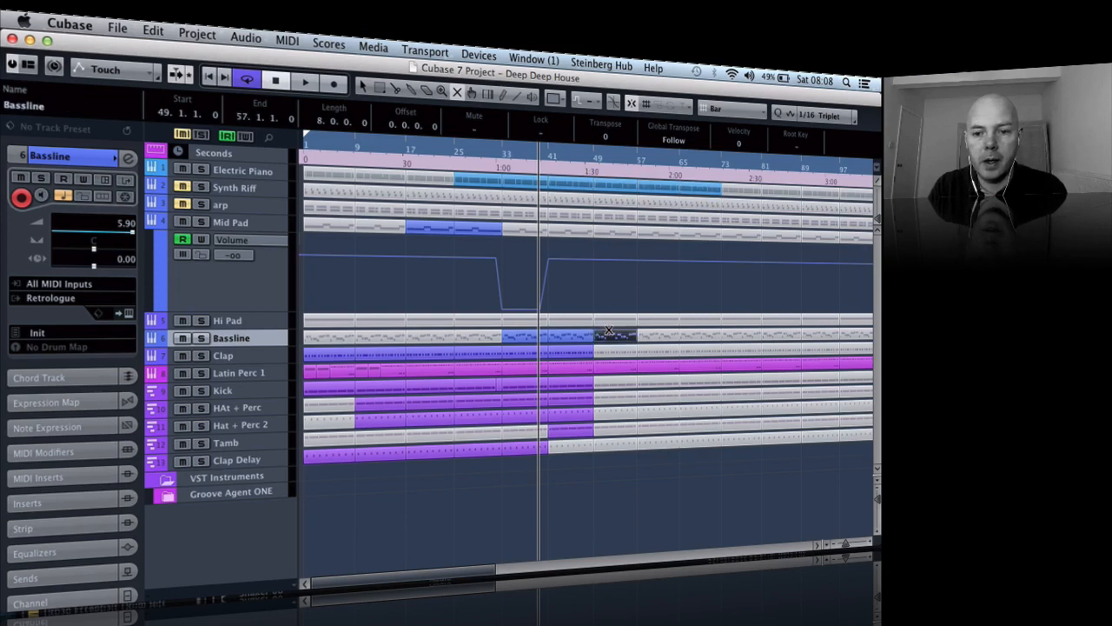
click(612, 350)
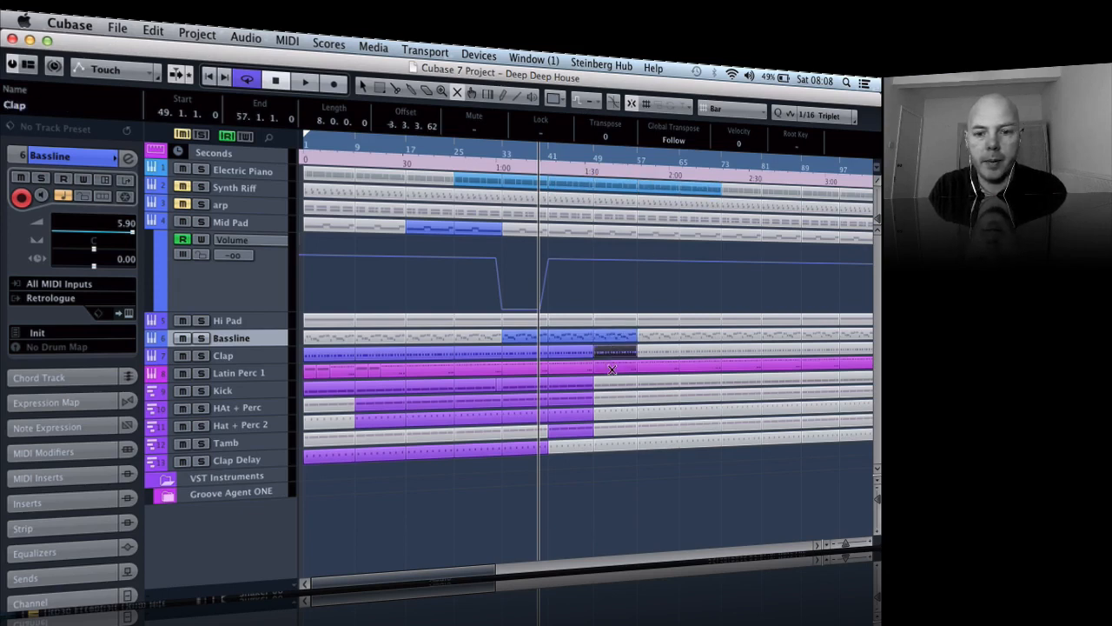
click(612, 383)
click(613, 397)
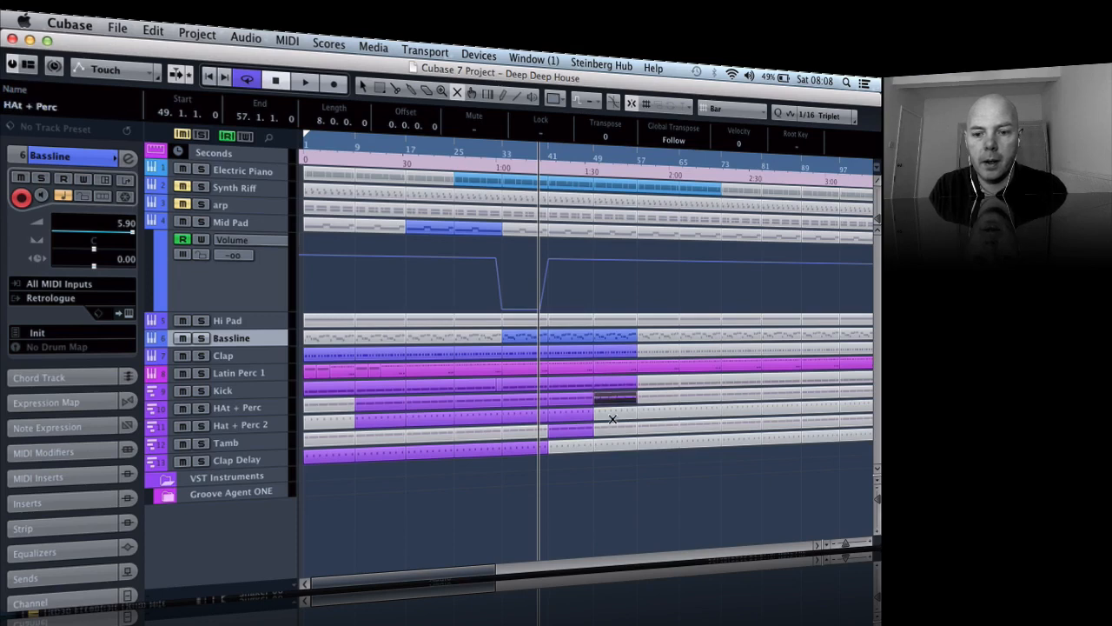
click(612, 417)
click(611, 431)
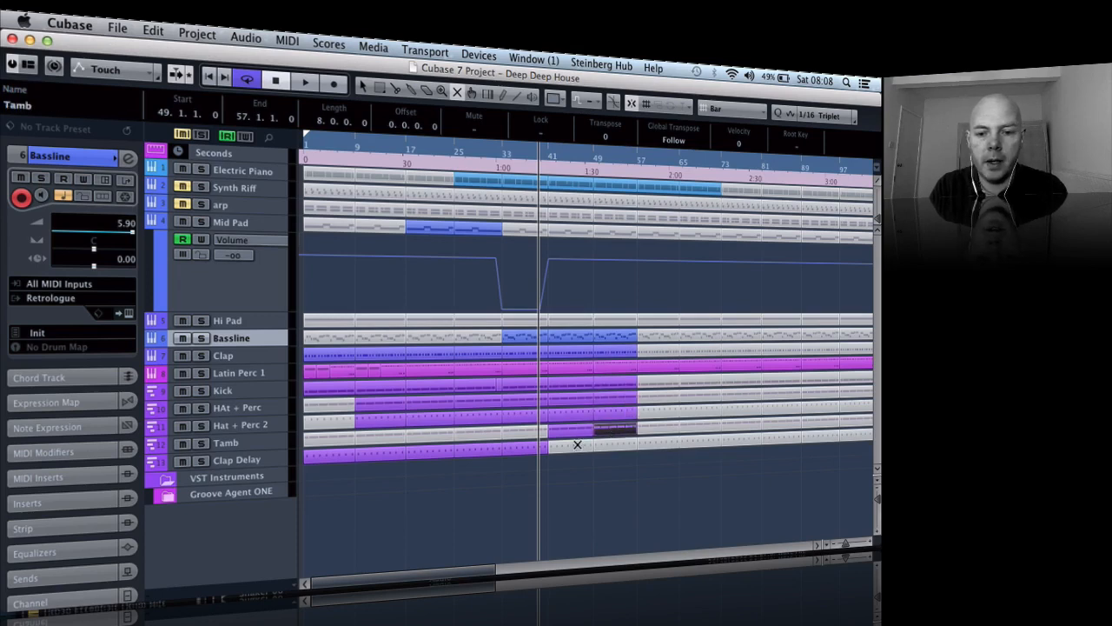
click(577, 444)
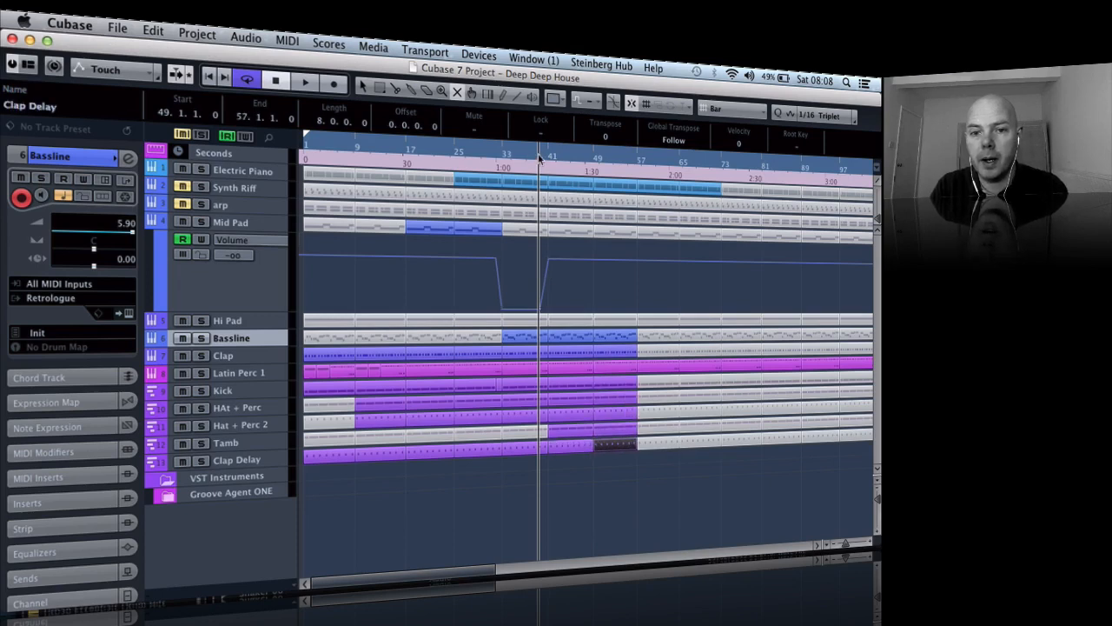
- Play back the new section and unmute the two Mid Pad parts between bars 49 and 65
key(space)
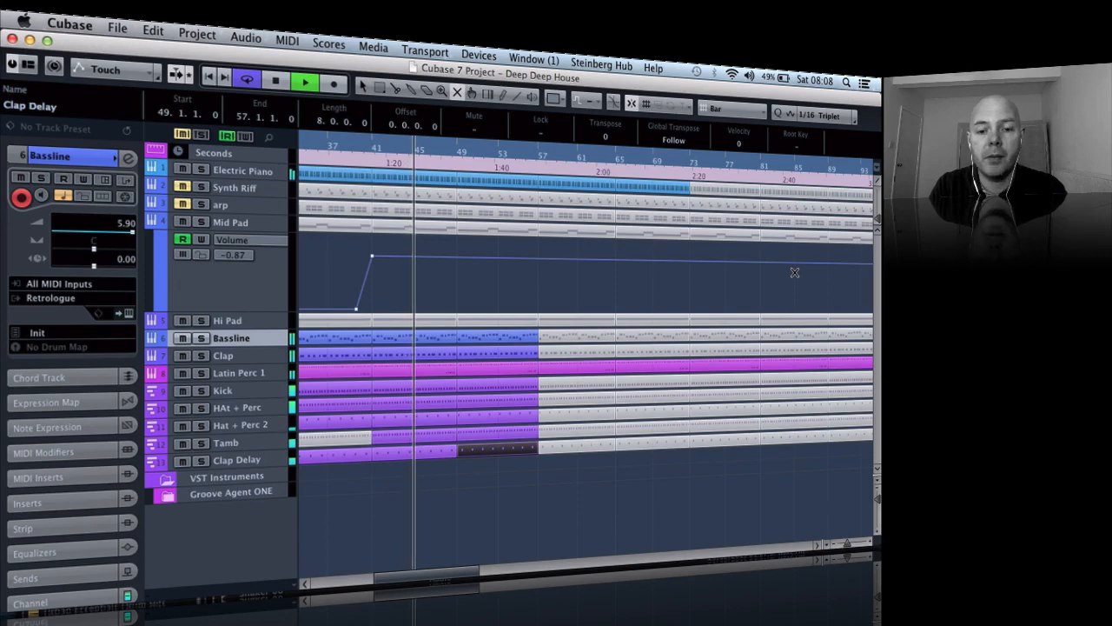
key(g)
key(g)
key(g)
key(g)
key(g)
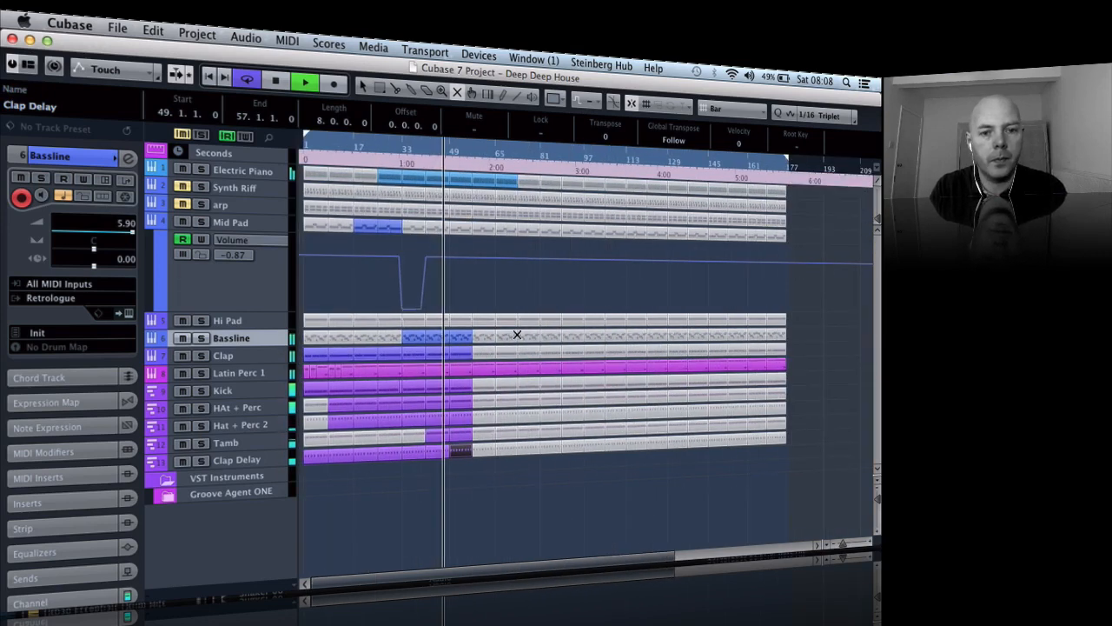
click(464, 225)
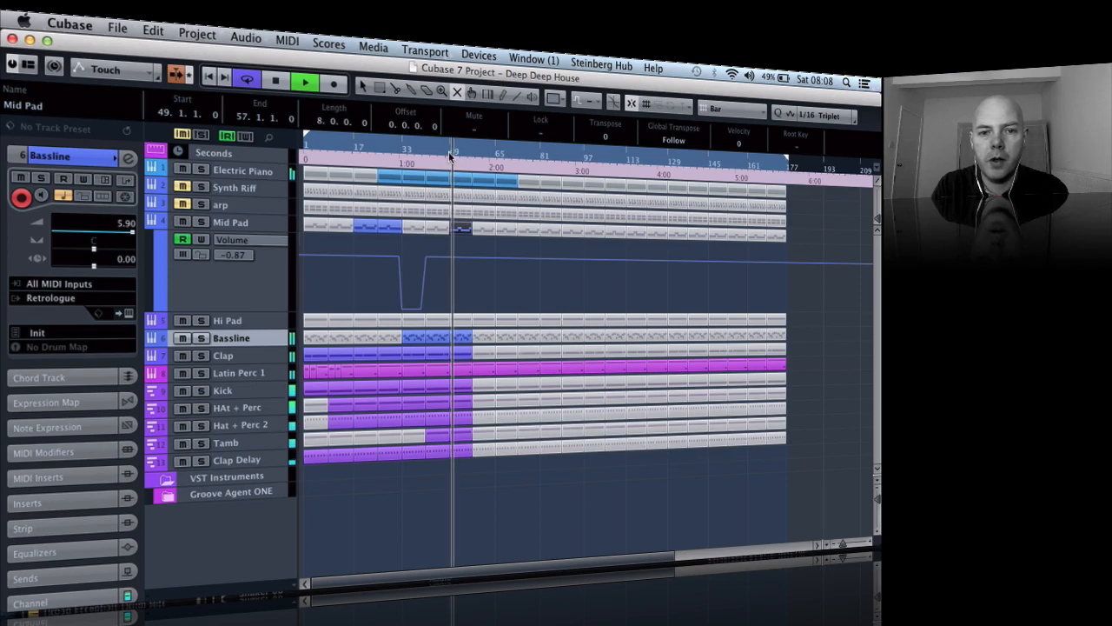
click(448, 155)
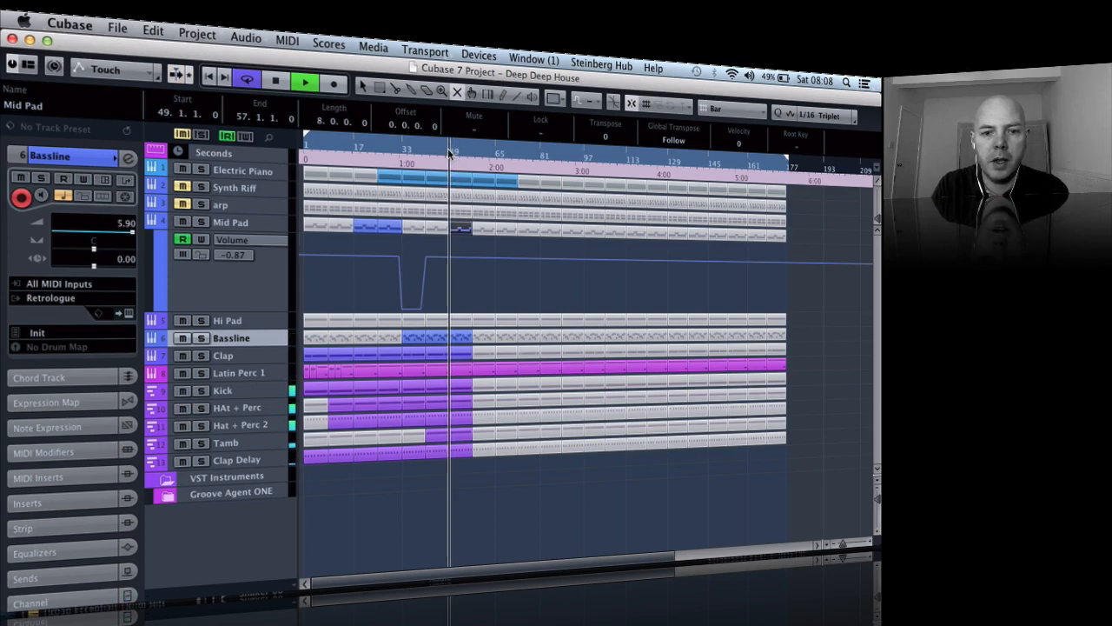
click(485, 229)
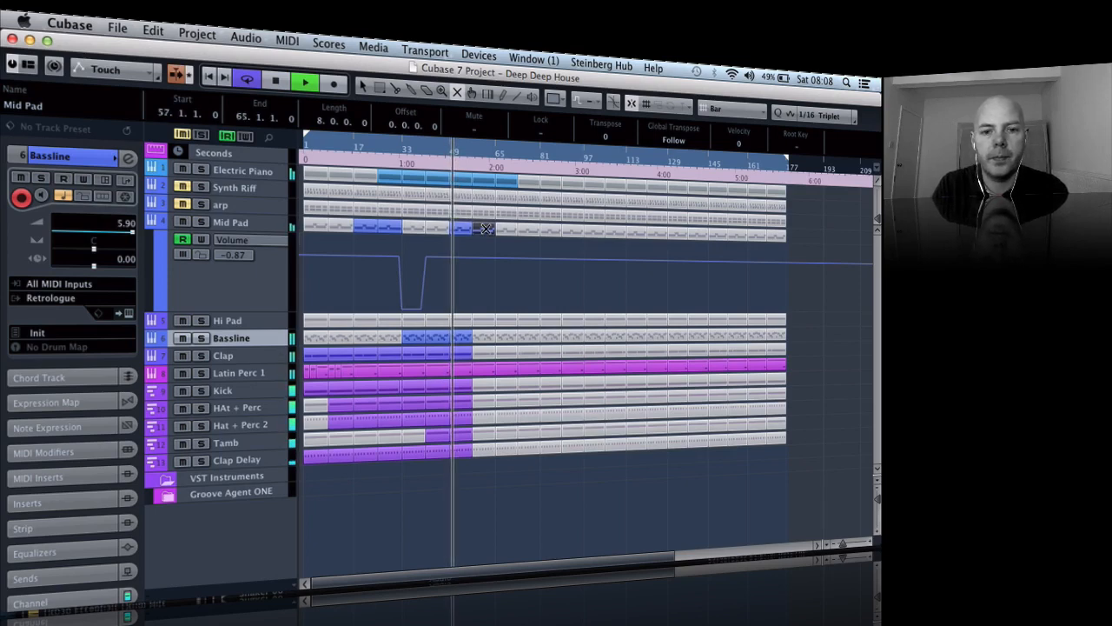
- Unmute the Hi Pad, Bassline, Clap, Kick, both hat and percussion, Tamb and Clap Delay parts at bars 57–65
click(483, 334)
click(480, 352)
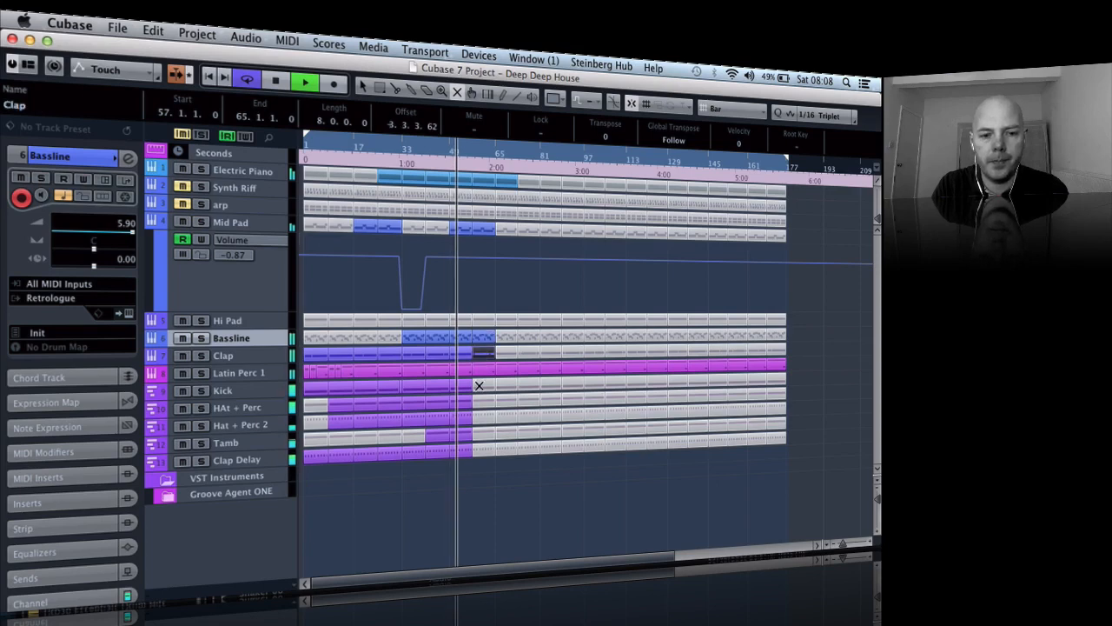
click(479, 385)
click(479, 401)
click(481, 418)
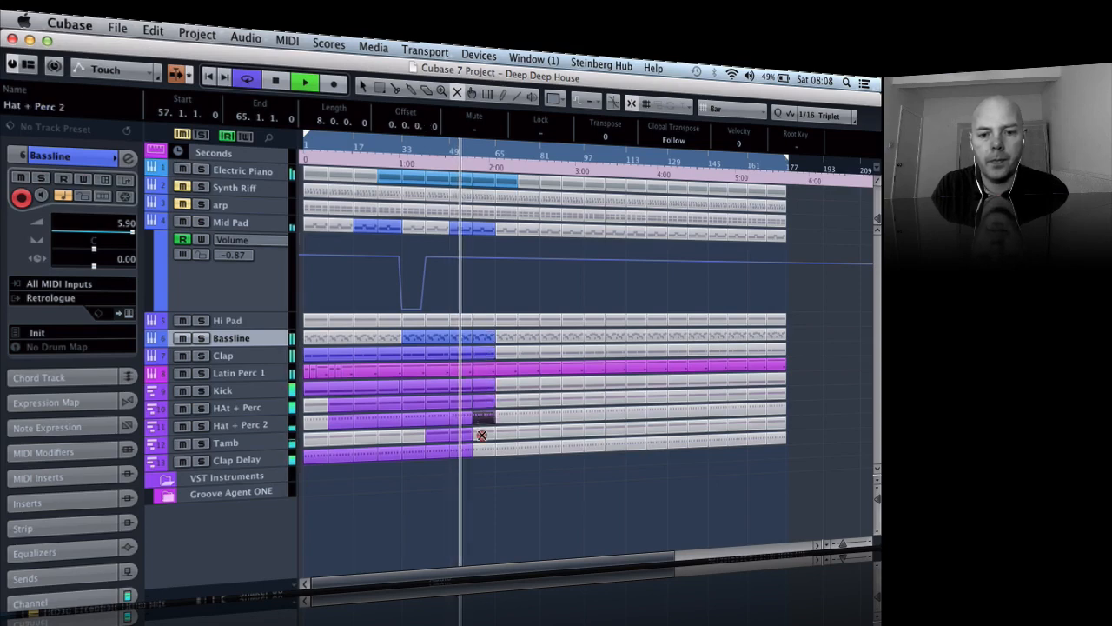
click(481, 434)
click(479, 450)
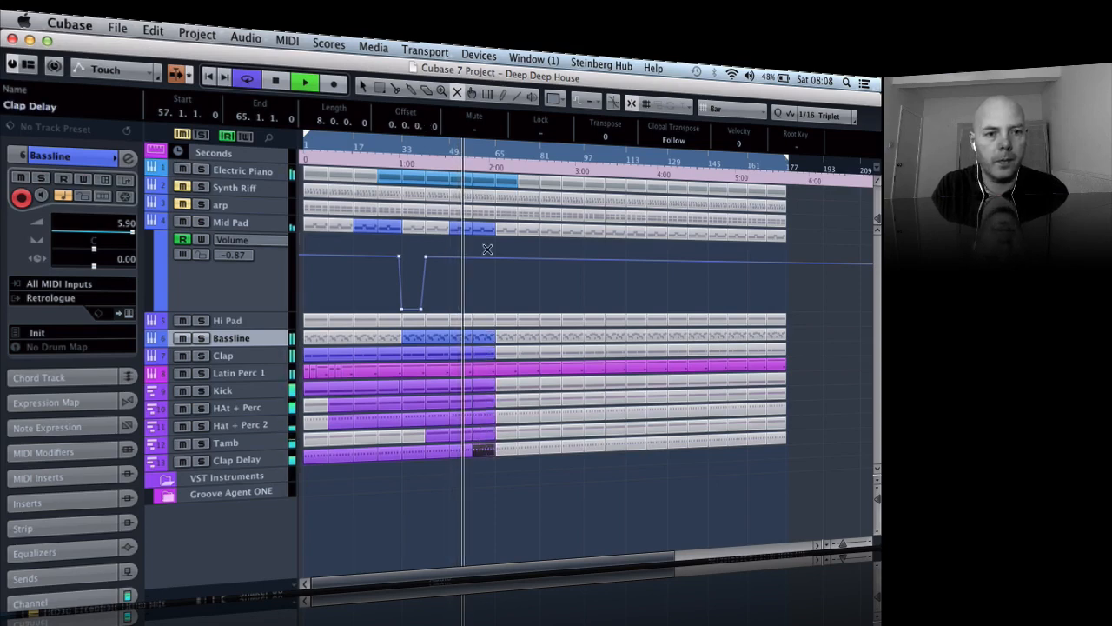
click(483, 320)
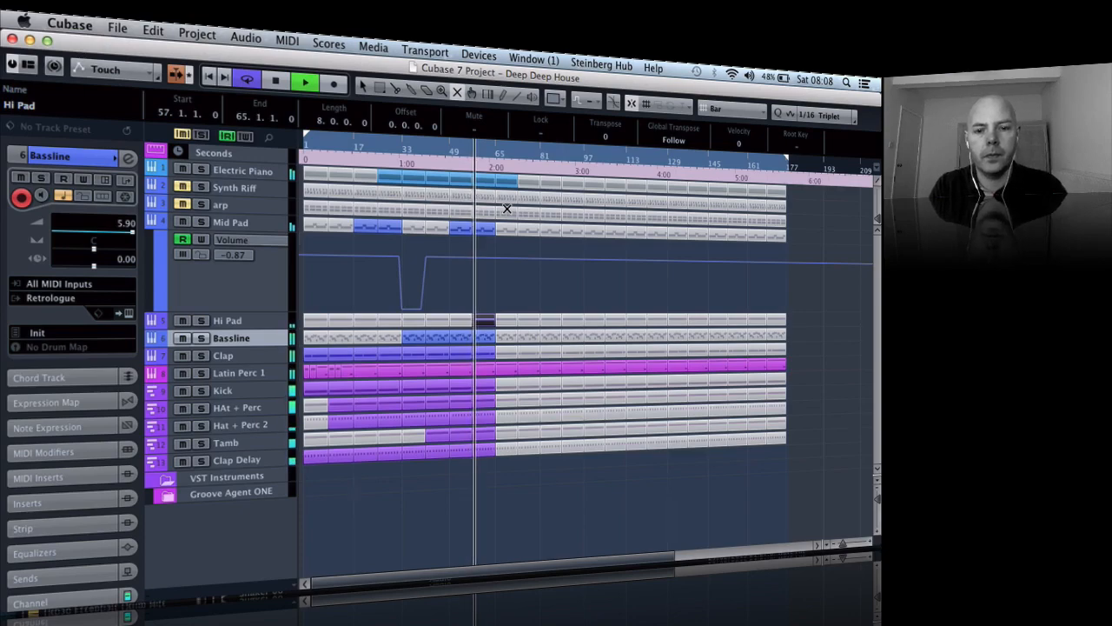
- Set the grid to Beat and shorten the Kick part starting at bar 57 so it ends at 64.2.1
key(h)
key(h)
key(h)
key(h)
key(h)
key(h)
key(h)
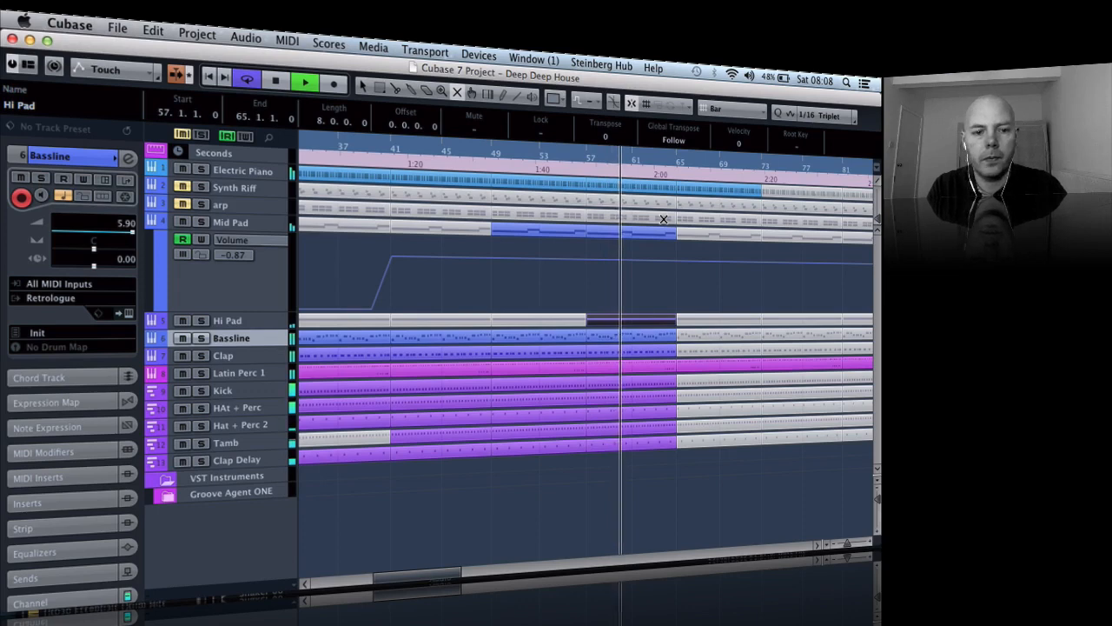
key(g)
key(g)
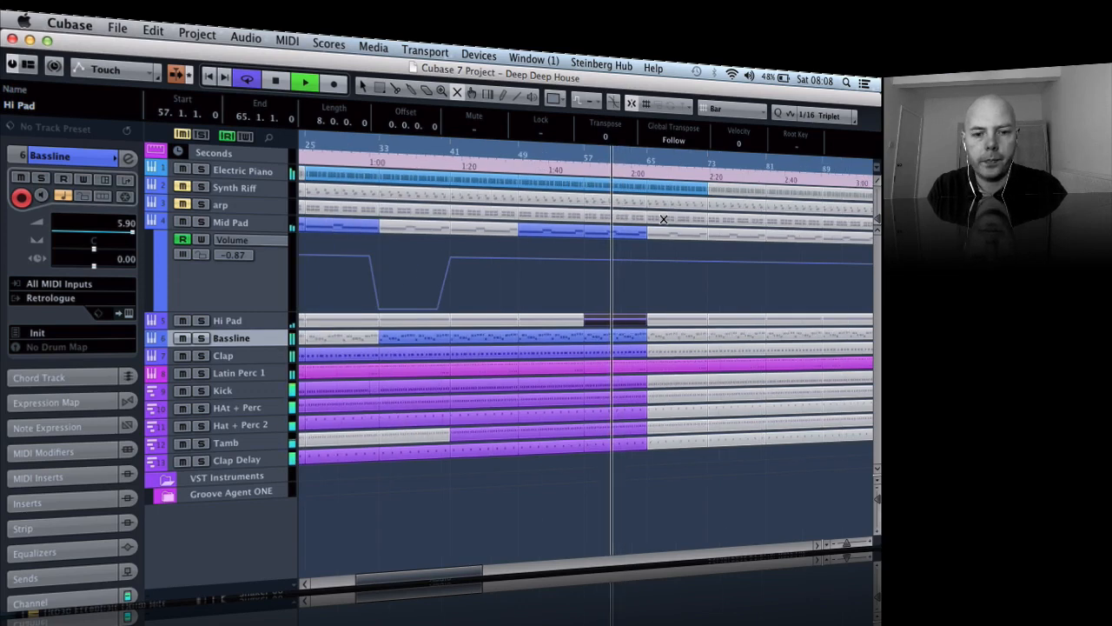
click(642, 390)
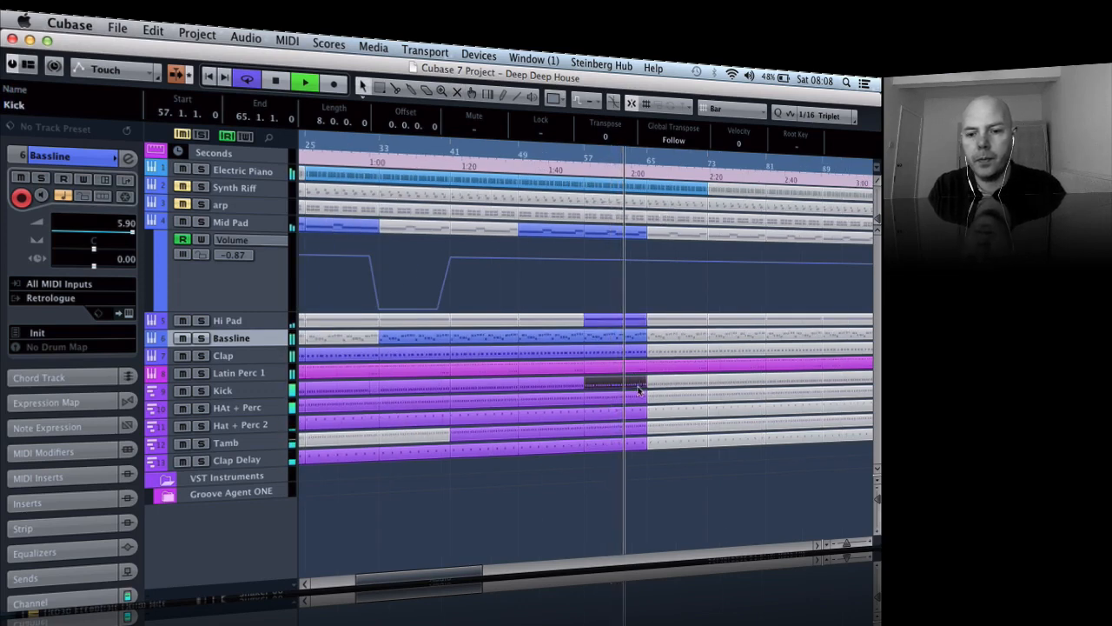
key(h)
key(h)
key(h)
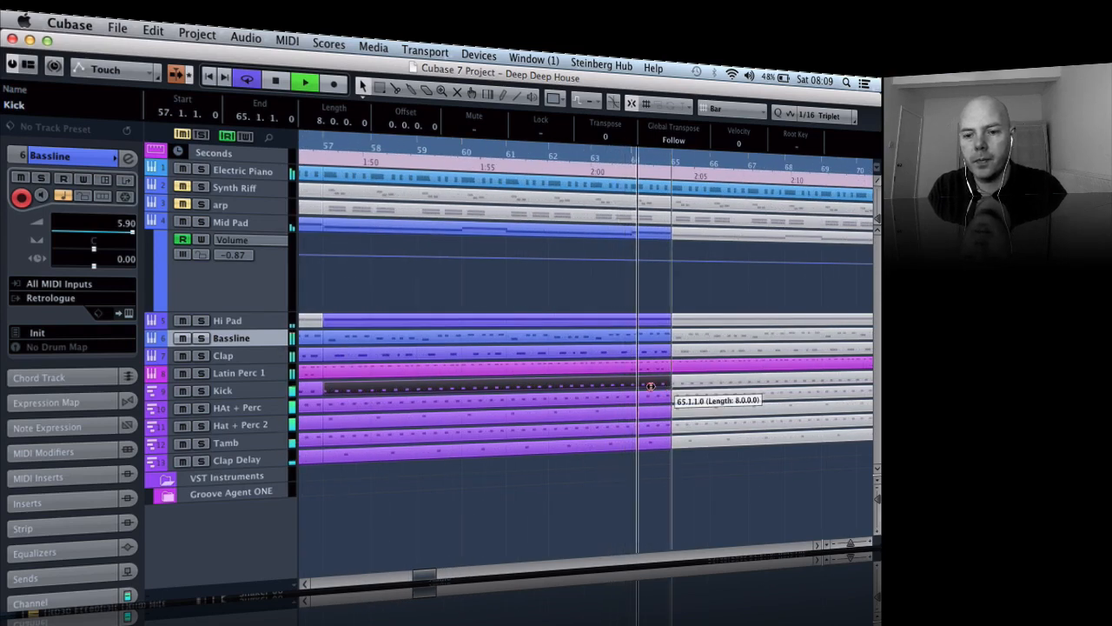
key(space)
click(741, 113)
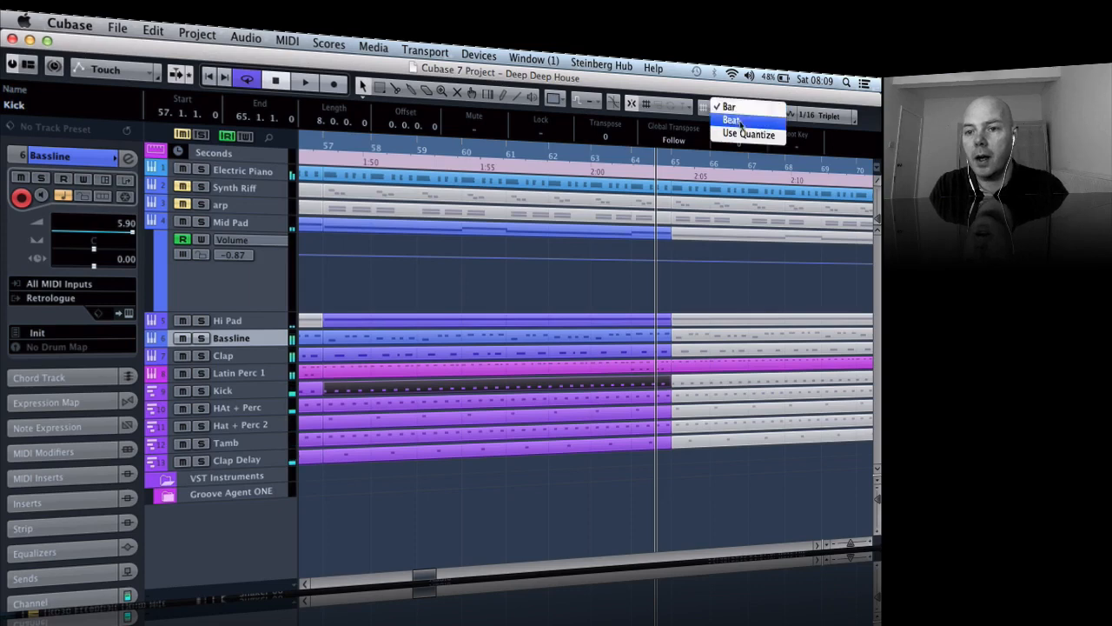
click(740, 122)
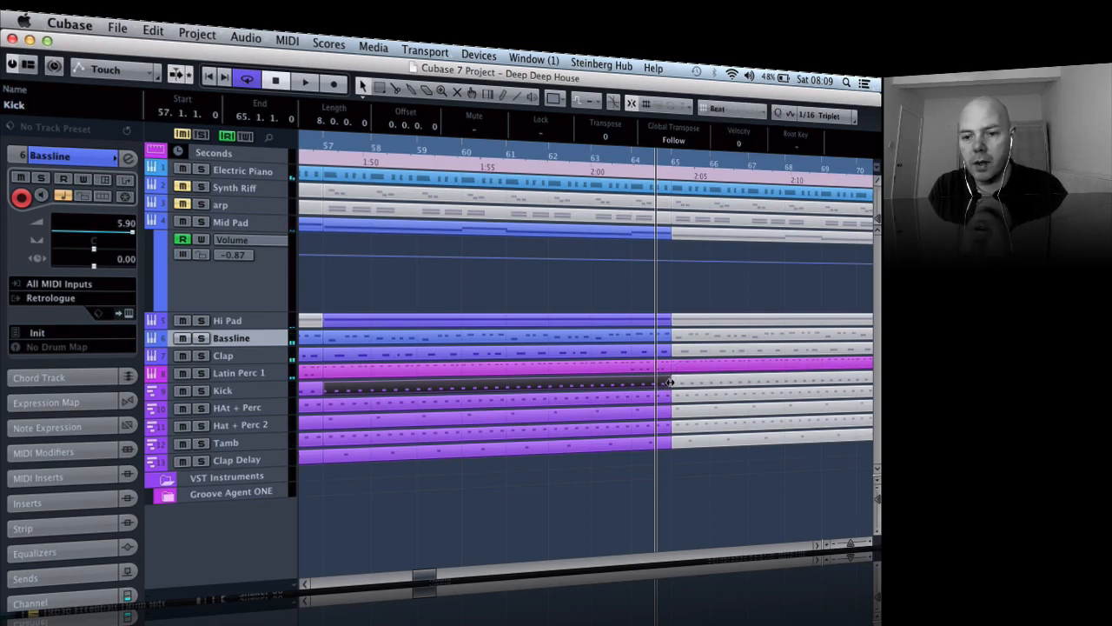
drag(670, 382, 644, 385)
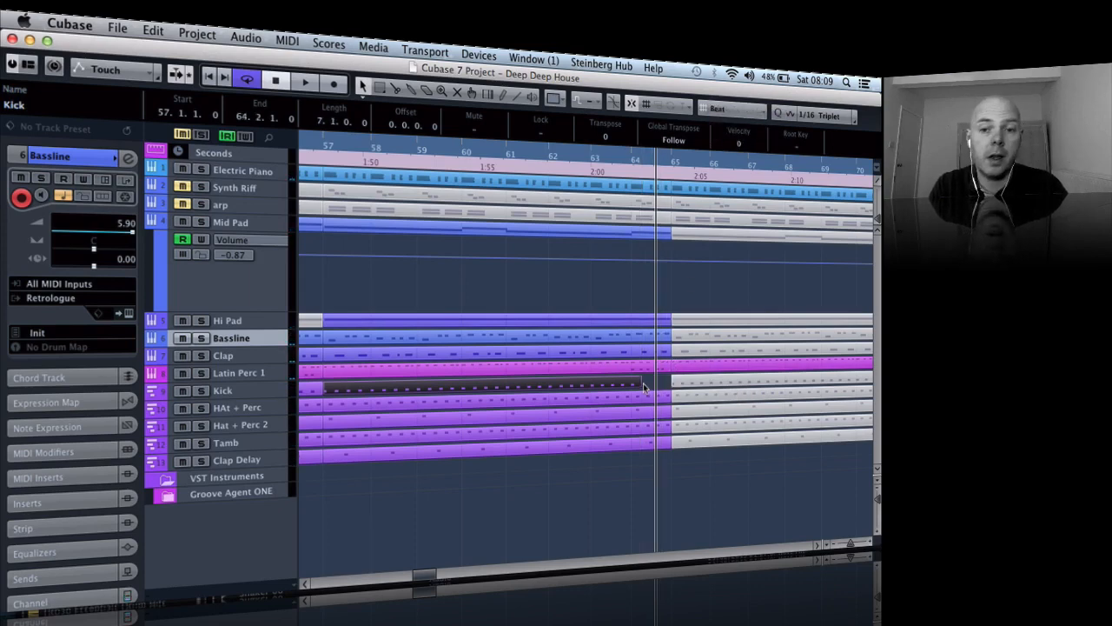
- Play back the transition into bar 65 to check the kick dropout
click(622, 161)
key(space)
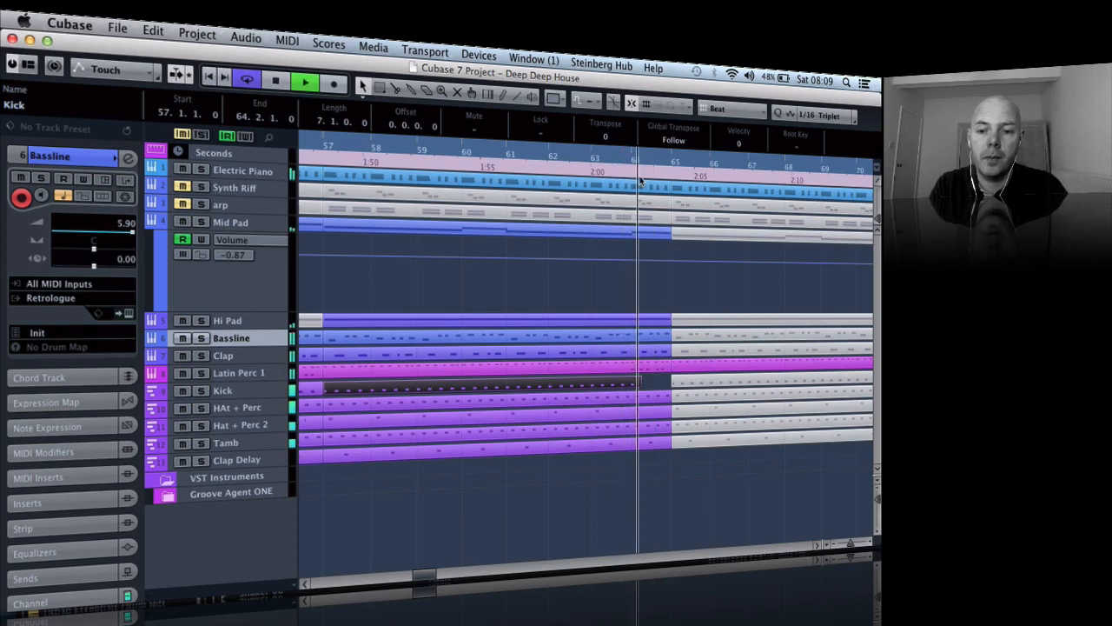
key(g)
key(g)
key(g)
key(g)
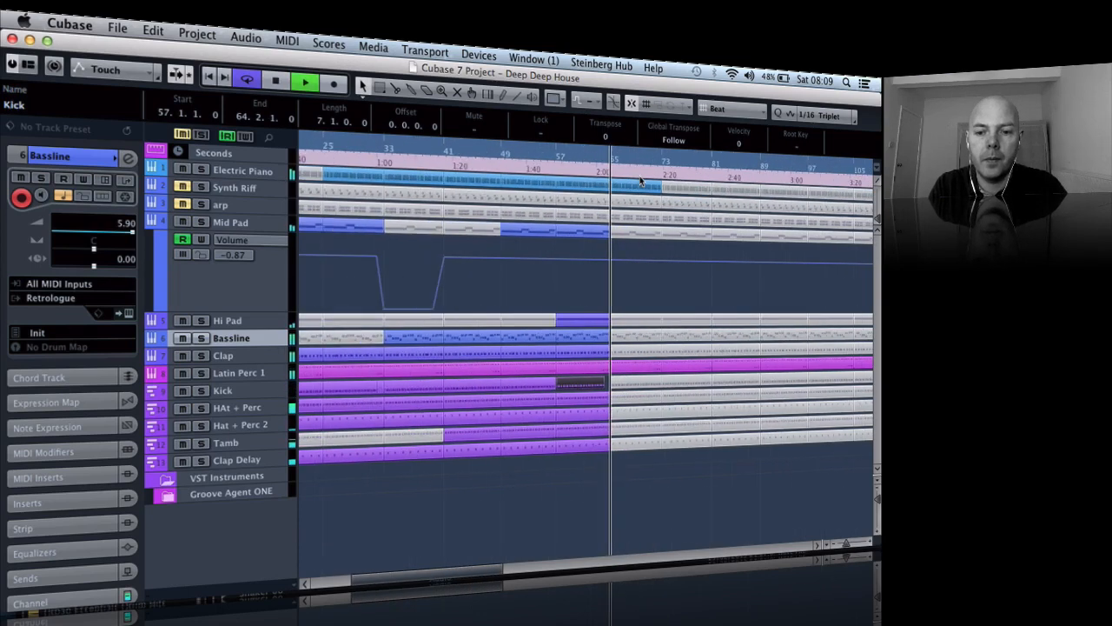
key(space)
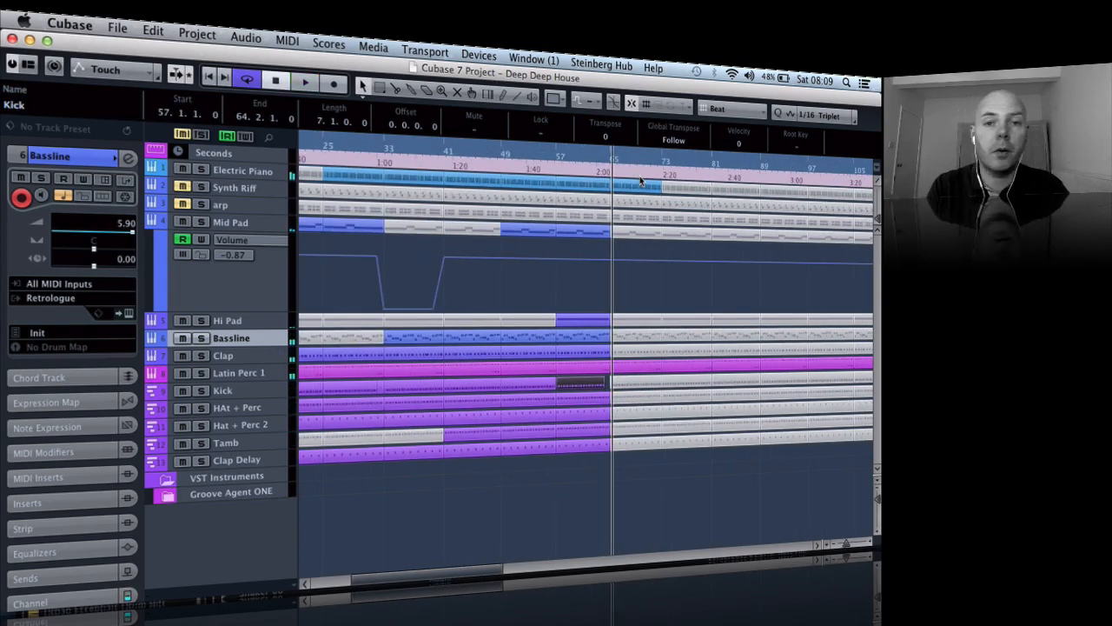
- Unmute the Mid Pad, Hi Pad, Bassline and Clap parts at bars 65–73
key(g)
key(g)
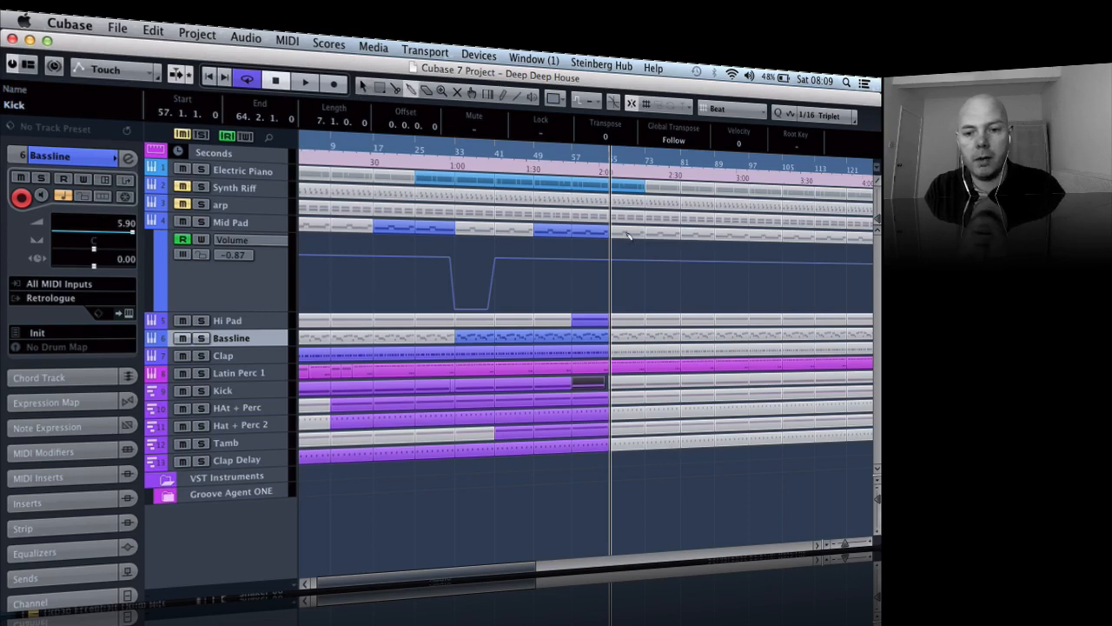
key(3)
key(7)
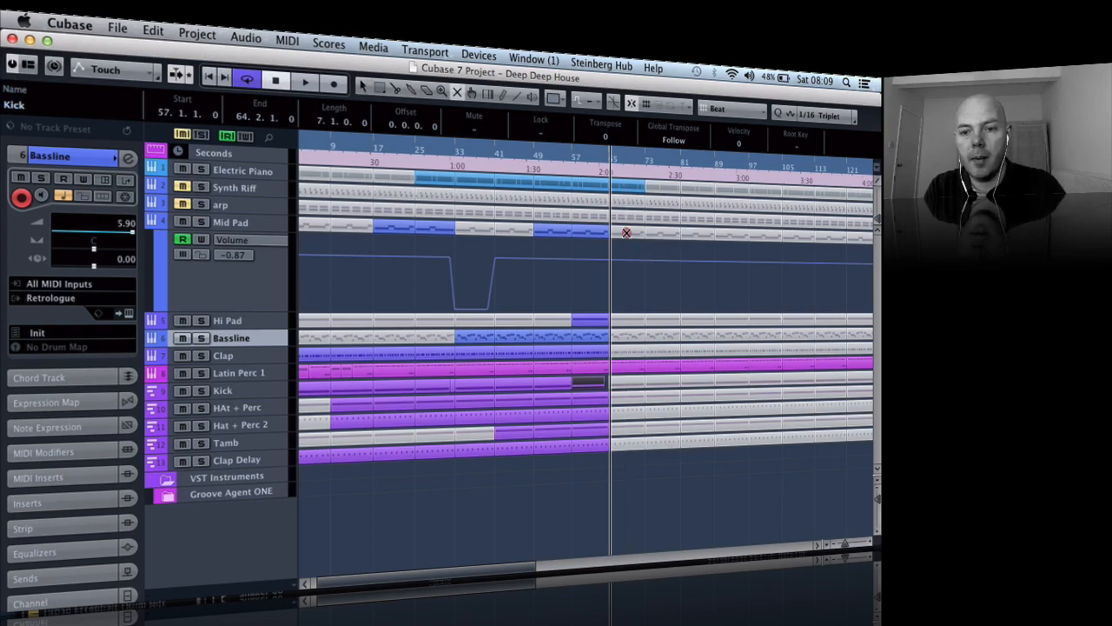
click(625, 233)
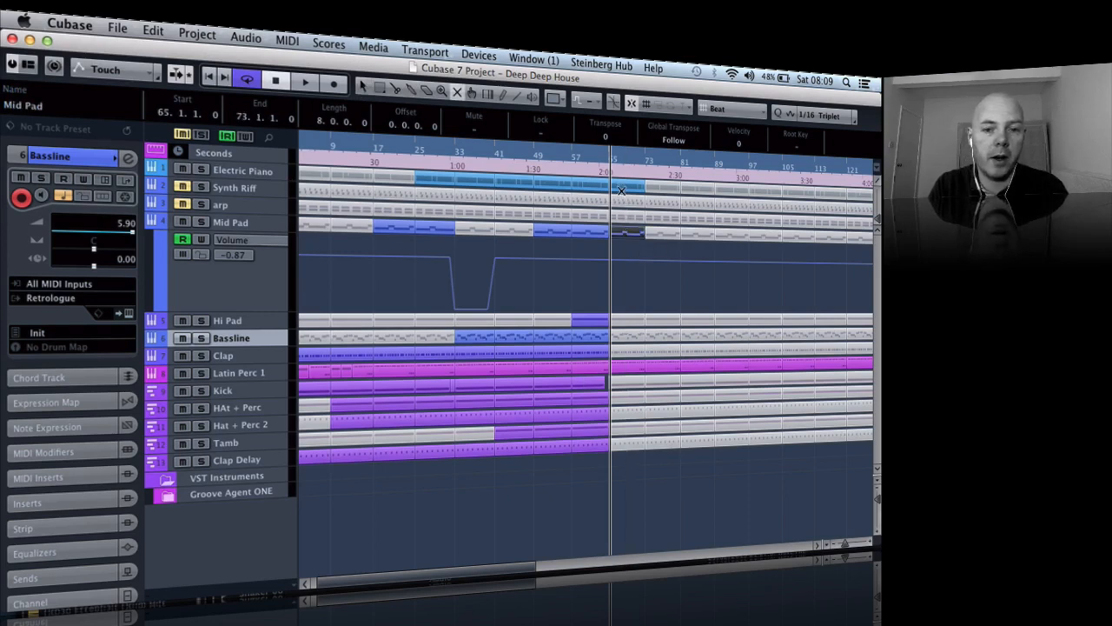
click(630, 326)
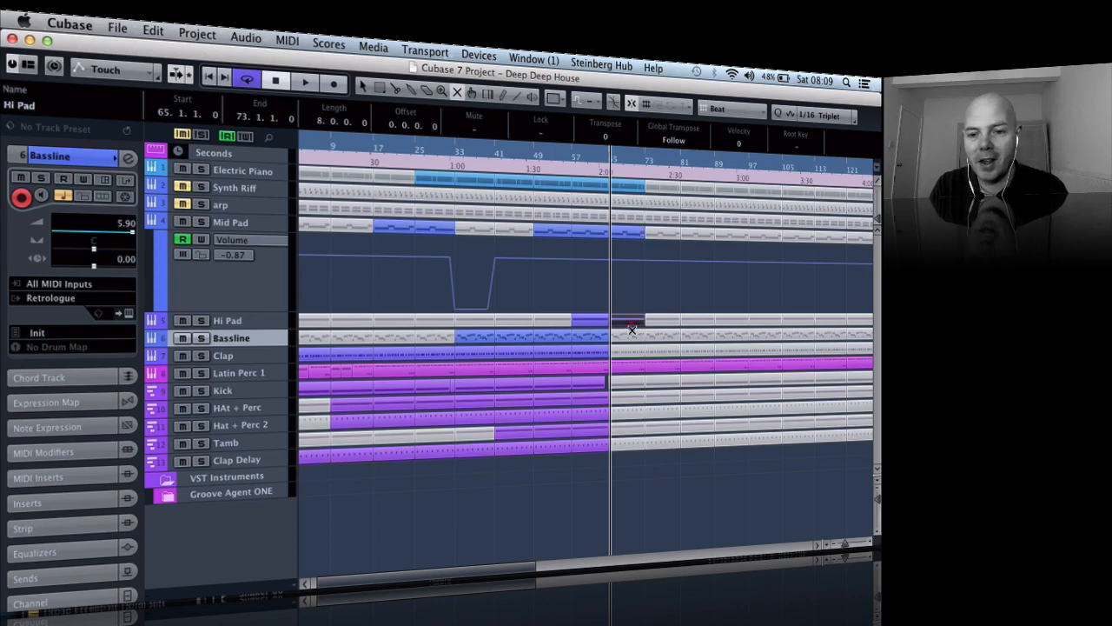
click(631, 335)
click(627, 352)
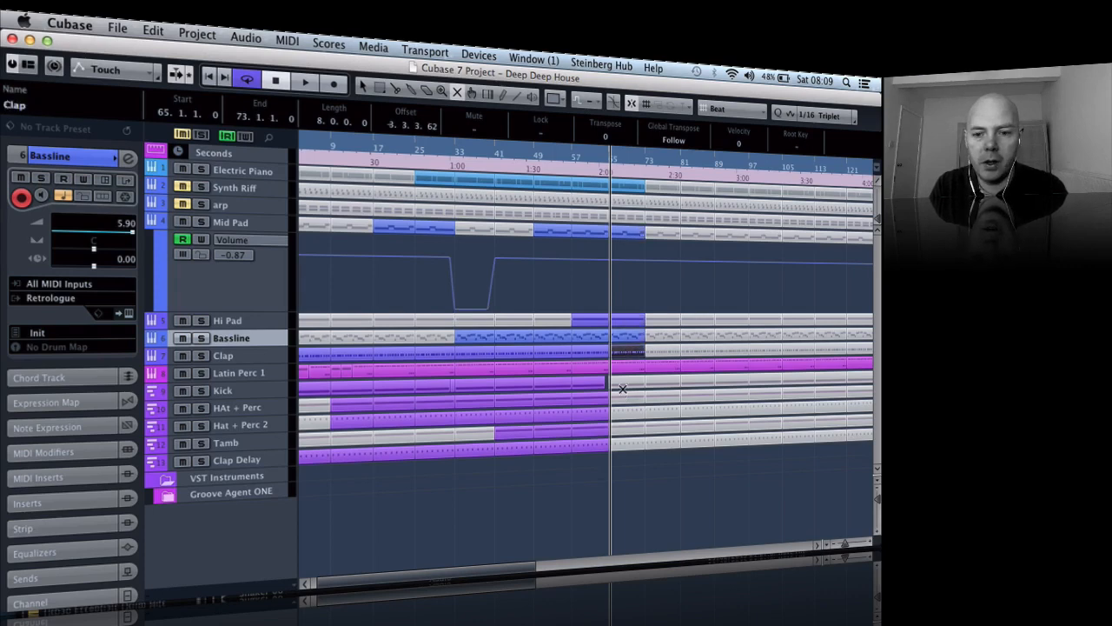
- Unmute the Kick, both hat and percussion, Tamb and Clap Delay parts at bars 65–73
click(623, 384)
click(623, 400)
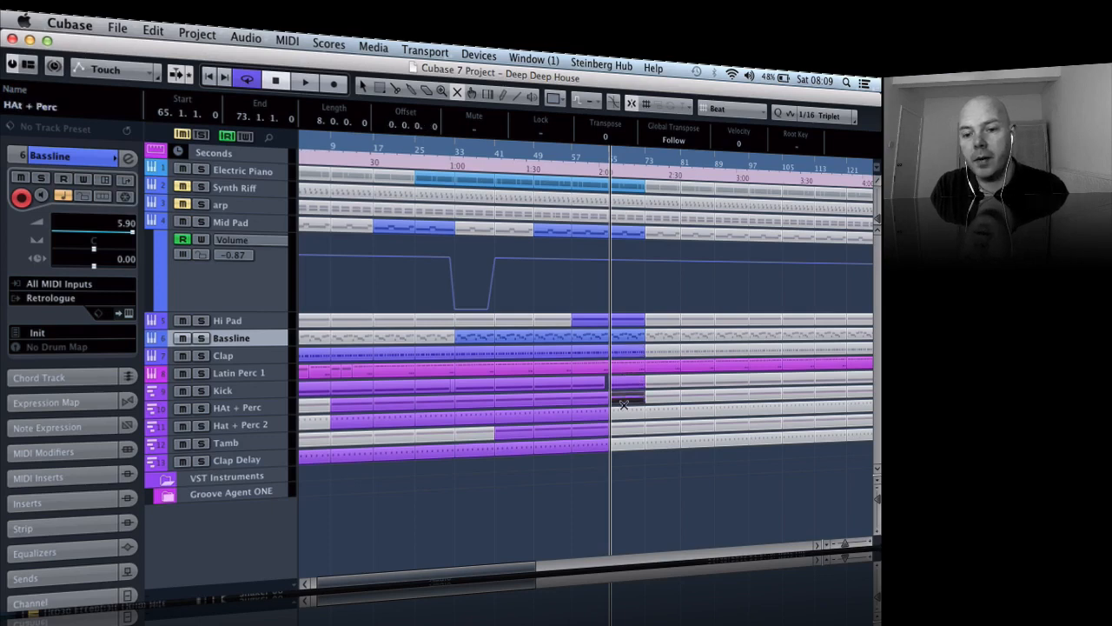
click(623, 417)
click(622, 432)
click(623, 447)
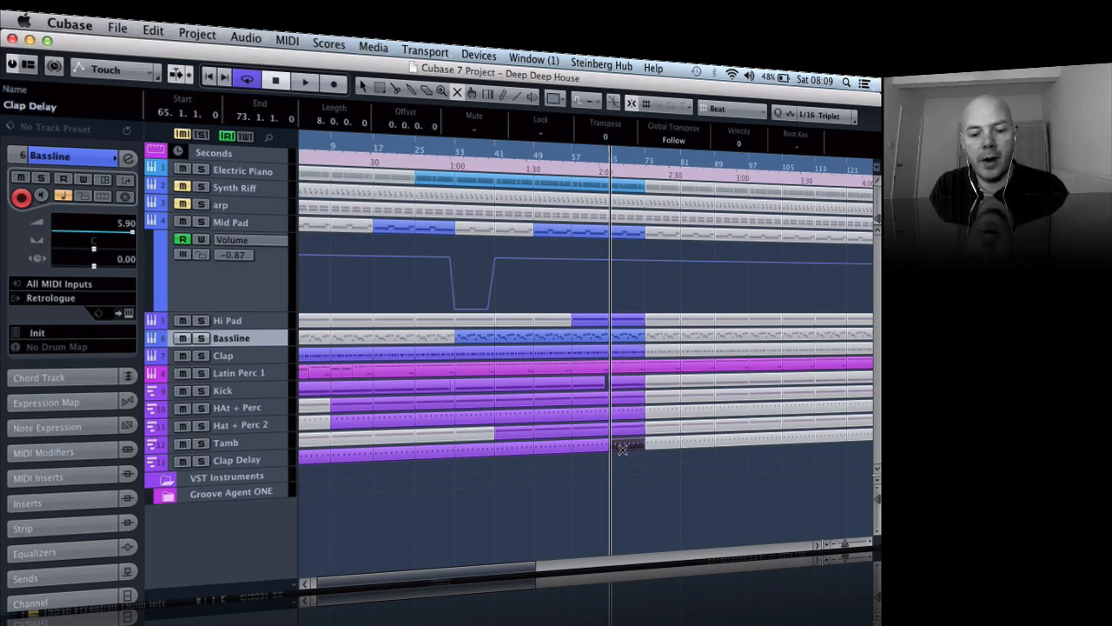
- Unmute the Electric Piano and Mid Pad parts at bars 73–81
key(g)
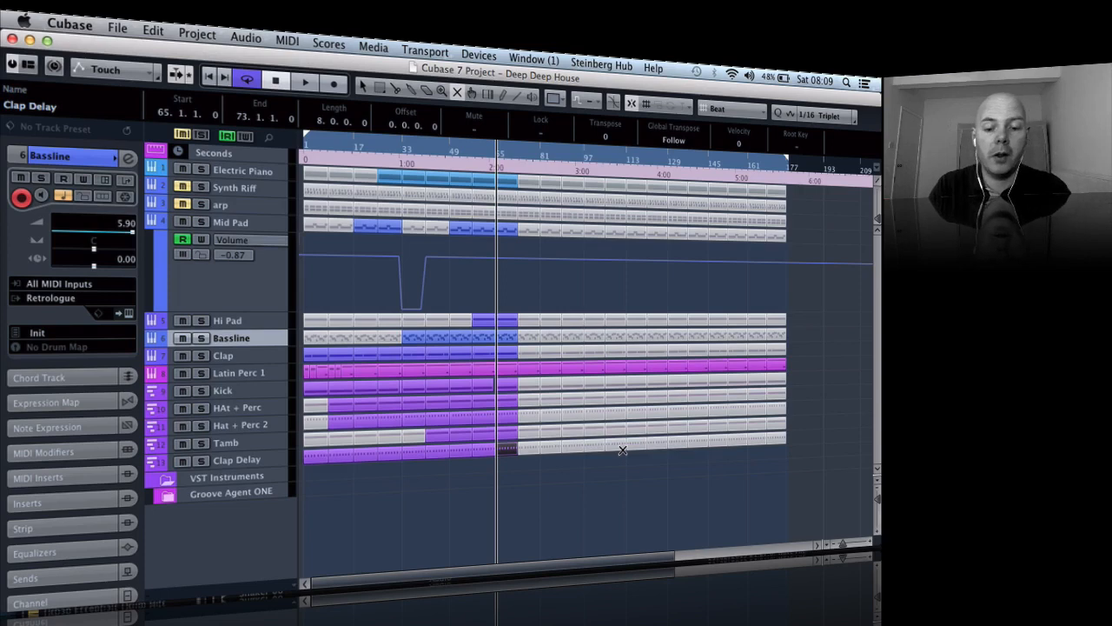
key(h)
key(h)
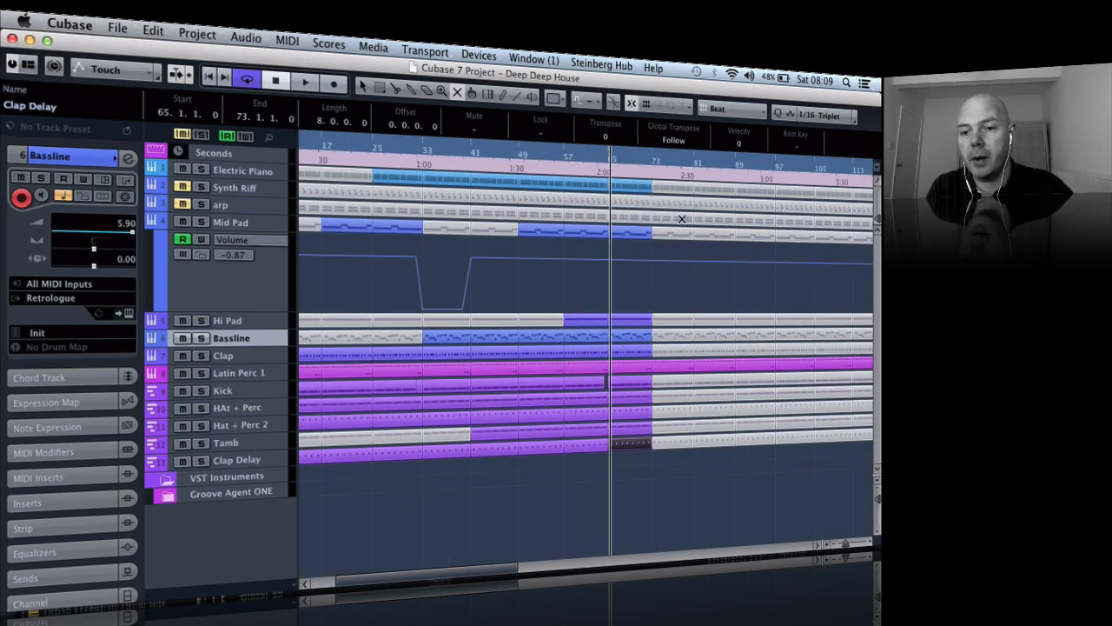
click(682, 186)
key(g)
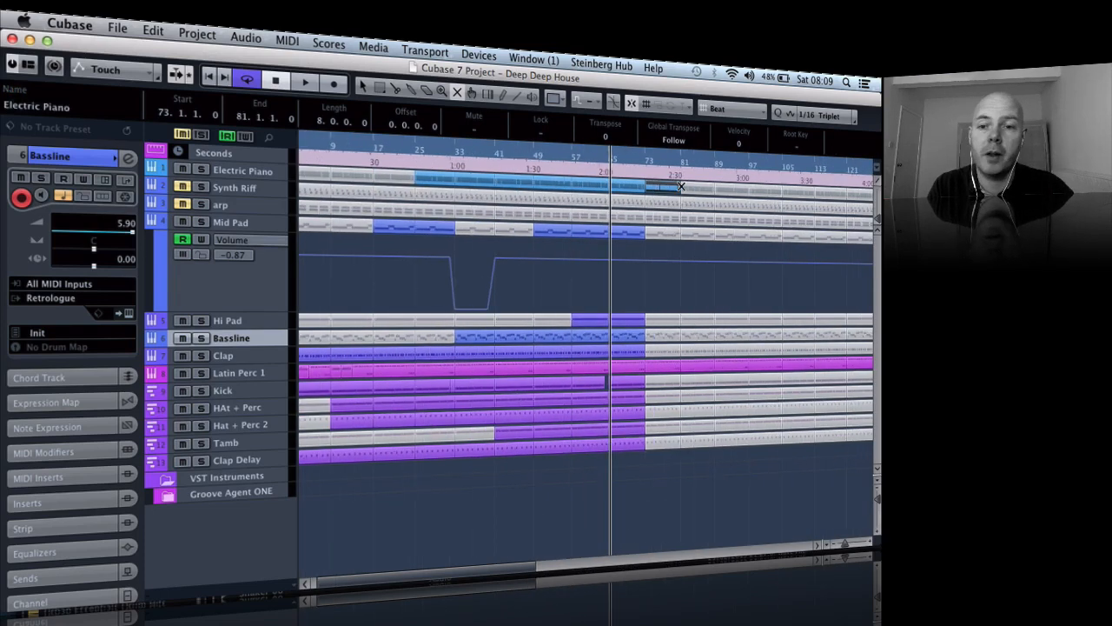
click(619, 231)
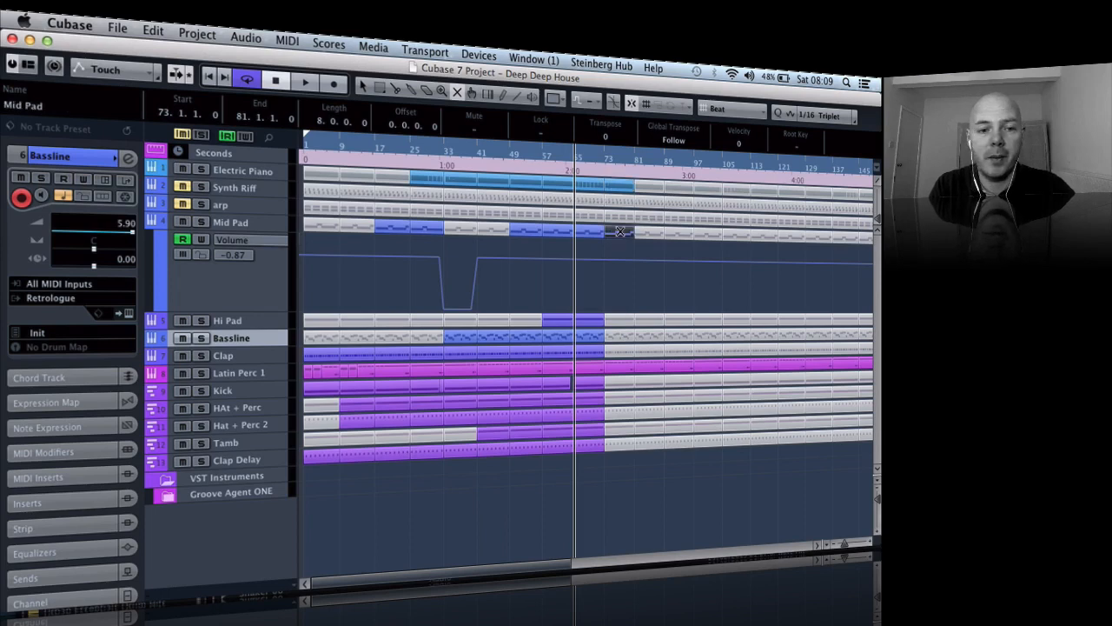
click(616, 319)
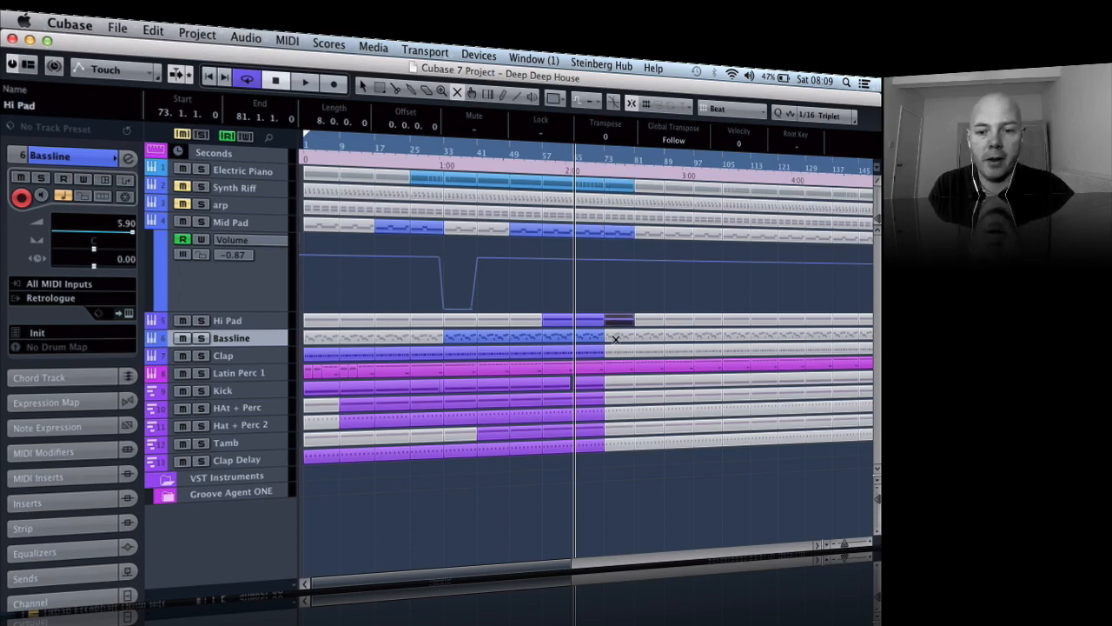
click(617, 317)
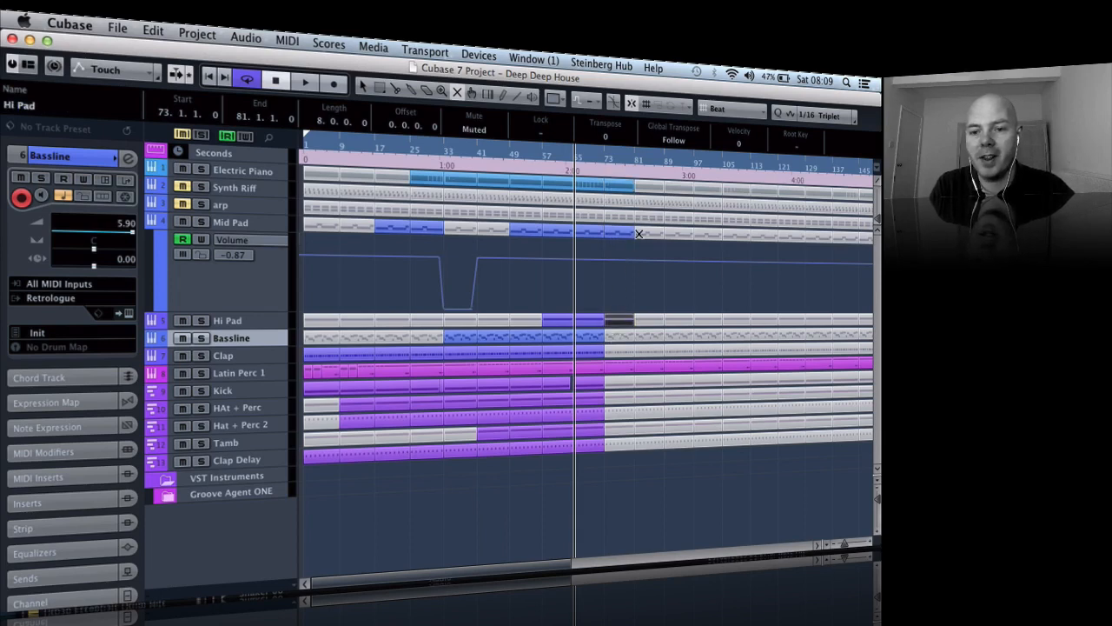
key(h)
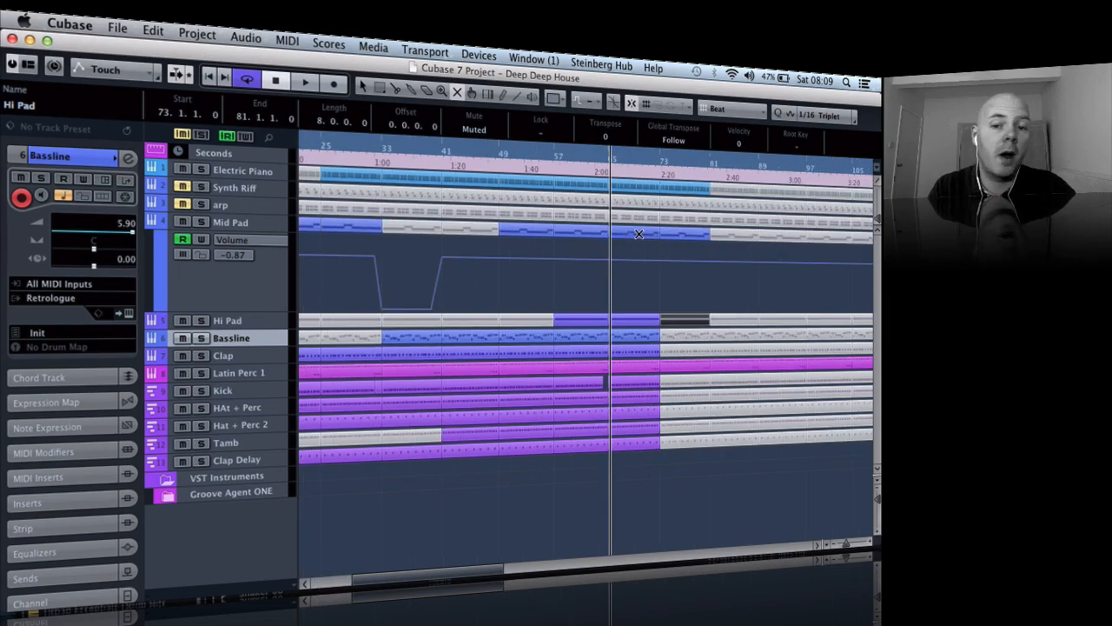
key(h)
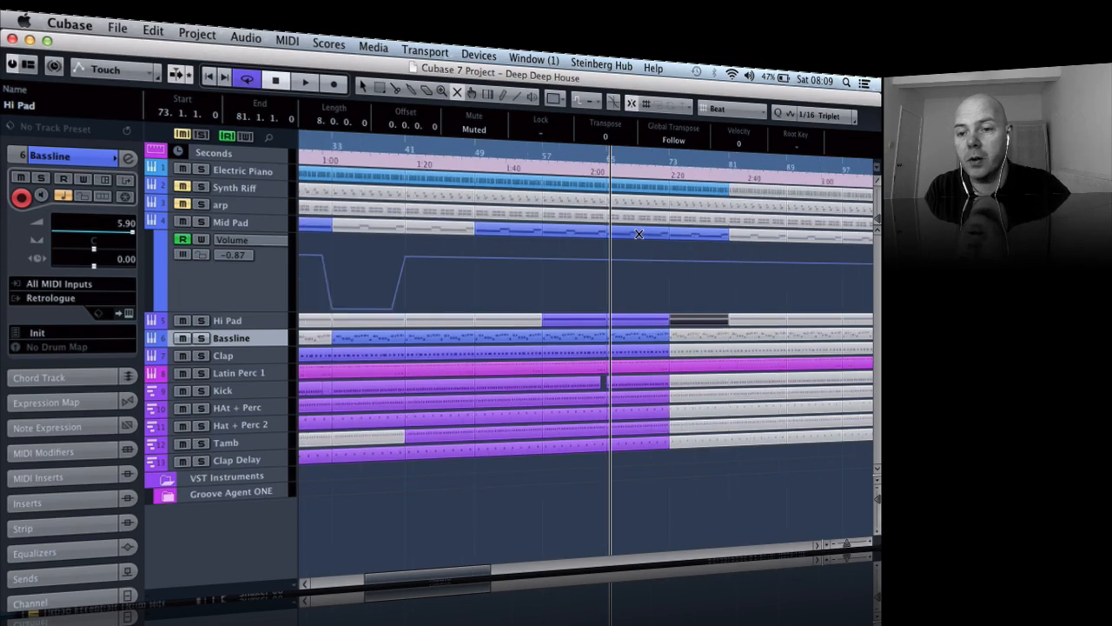
key(g)
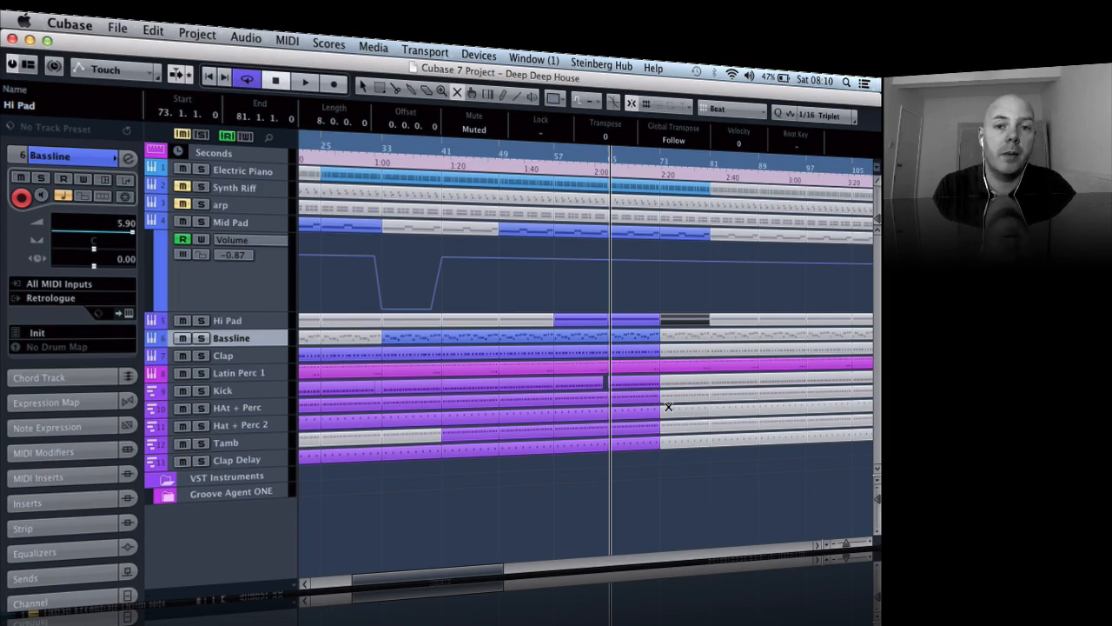
key(g)
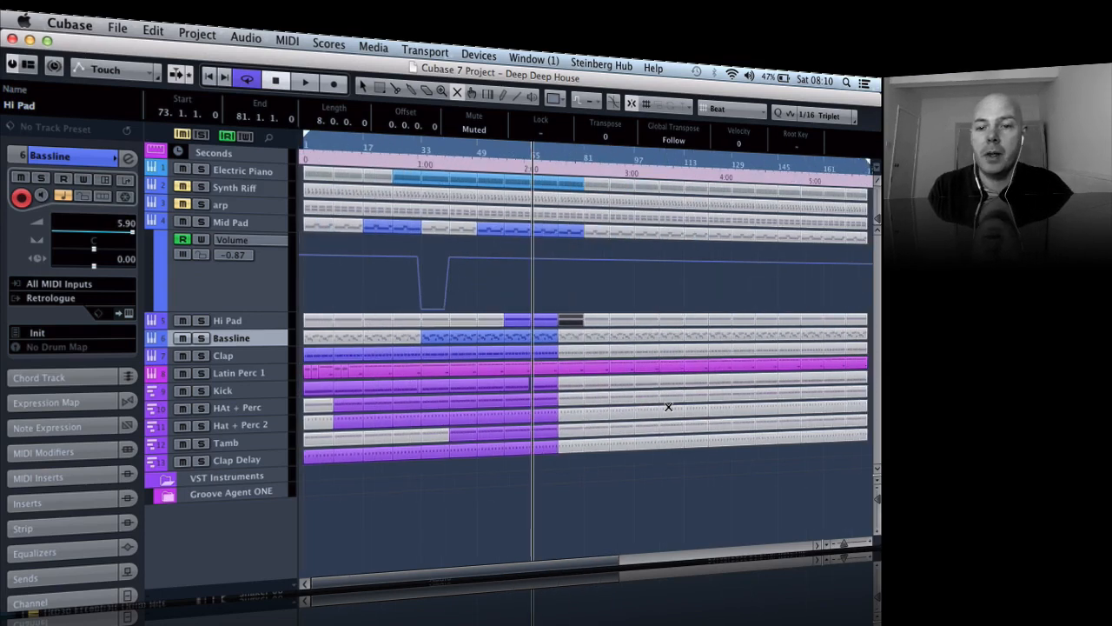
key(h)
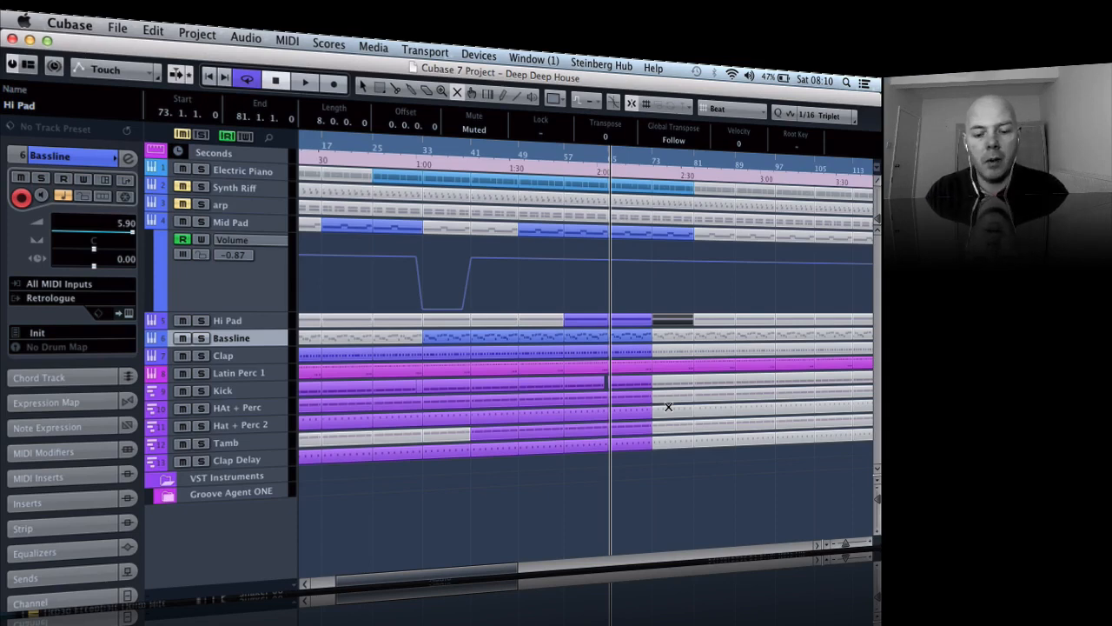
key(h)
key(h)
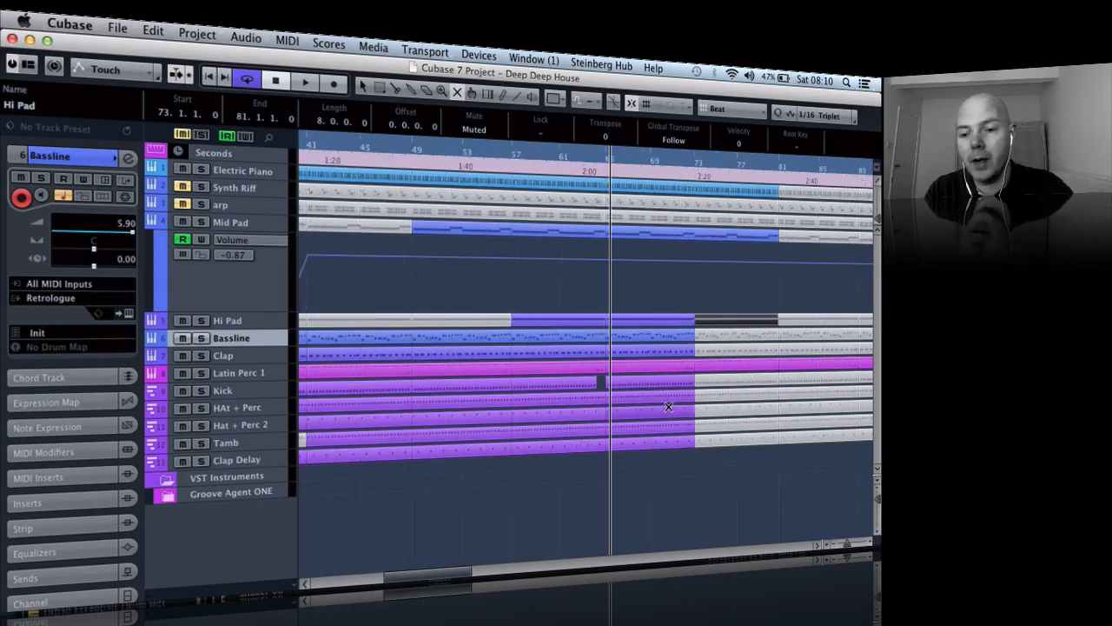
key(g)
key(g)
key(g)
key(g)
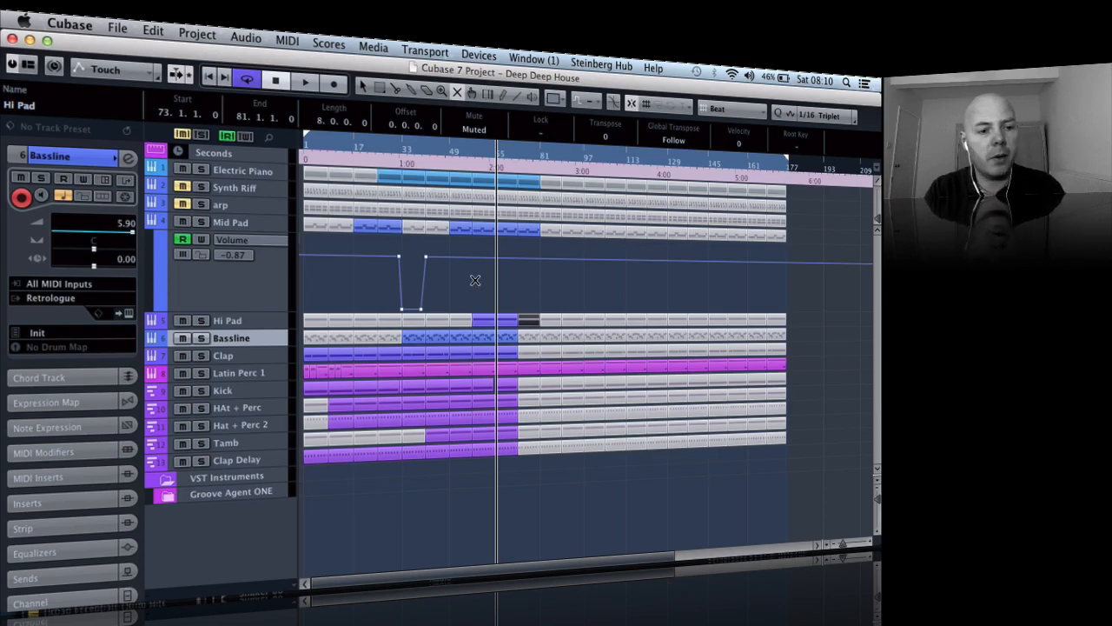
- Open the MixConsole, start playback and solo the Hat 1 channel
click(246, 385)
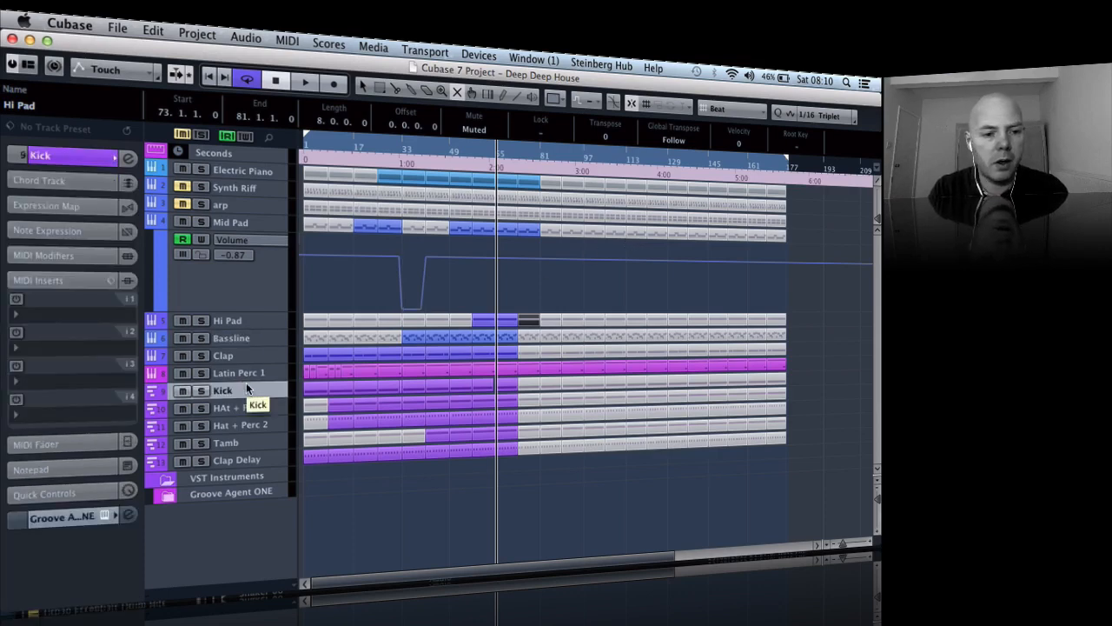
click(245, 407)
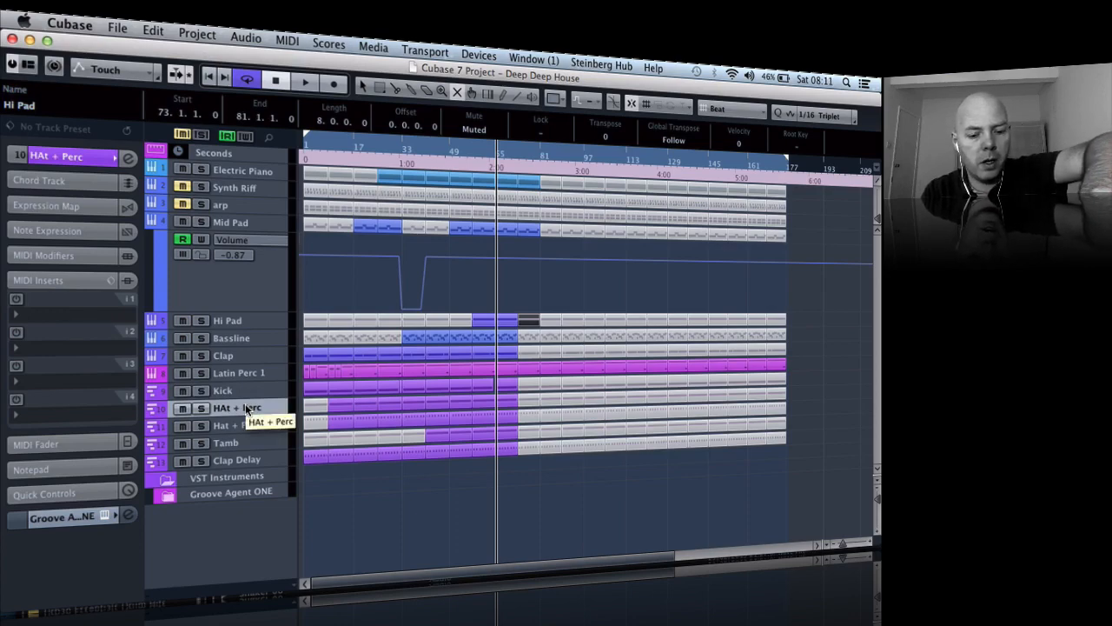
key(F3)
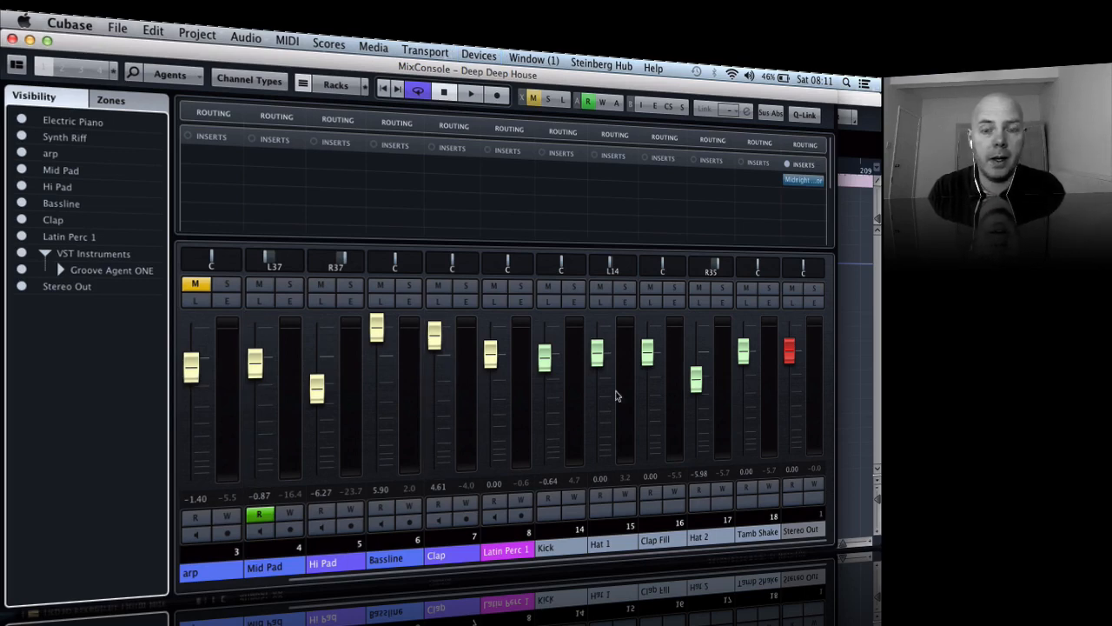
key(space)
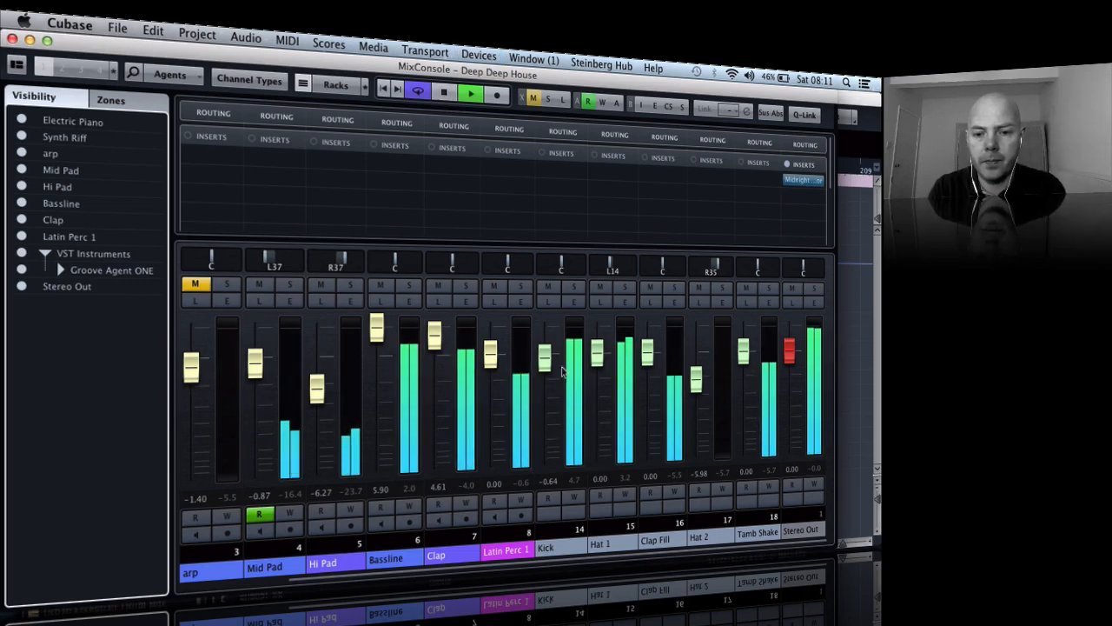
click(624, 288)
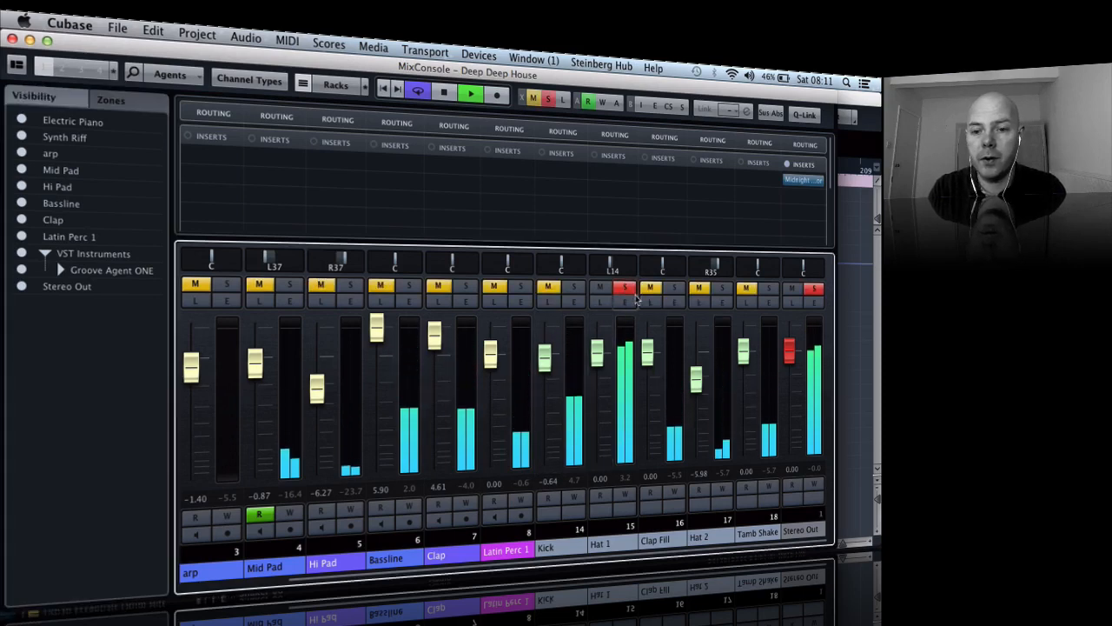
- Open the Hat 1 channel settings and set the equalizer's high-cut filter to 14.28 kHz during playback
click(627, 303)
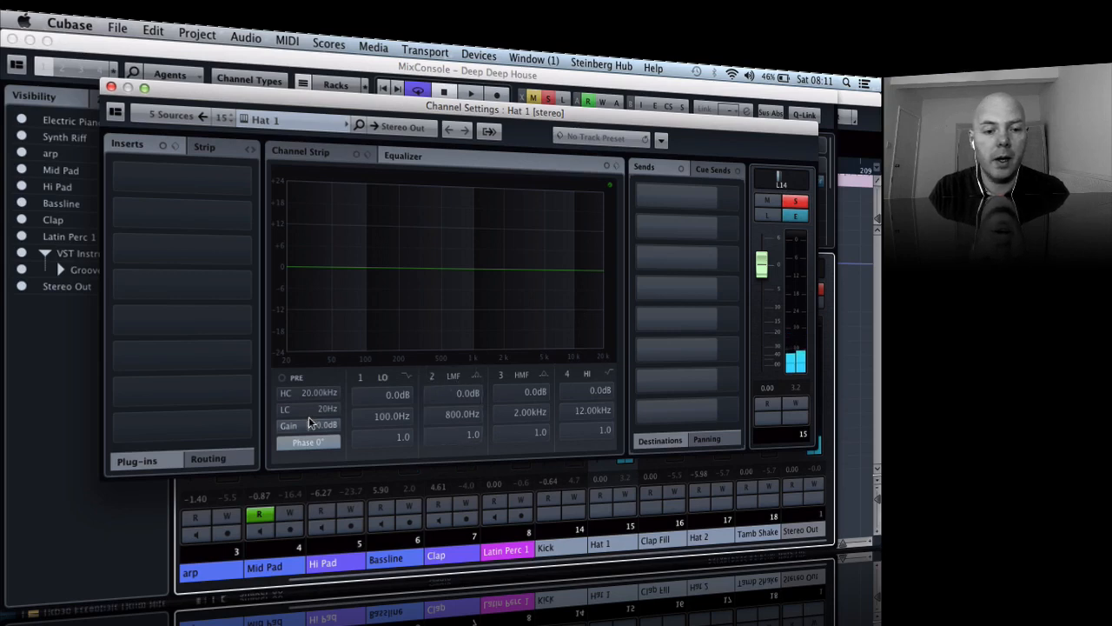
key(XF86AudioLowerVolume)
key(XF86AudioLowerVolume)
key(XF86AudioLowerVolume)
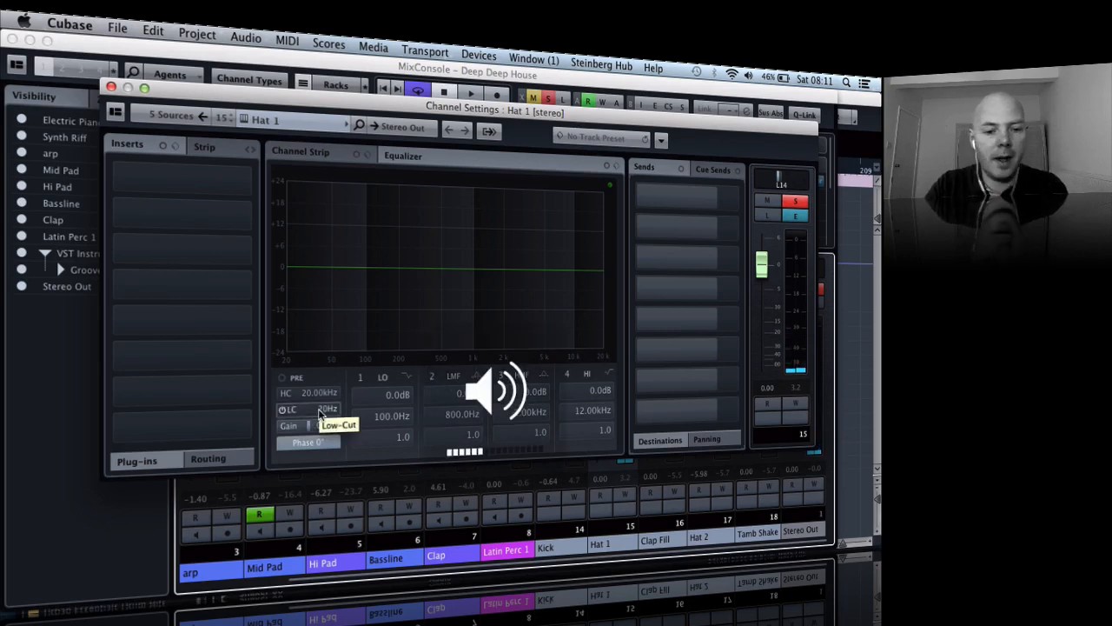
key(space)
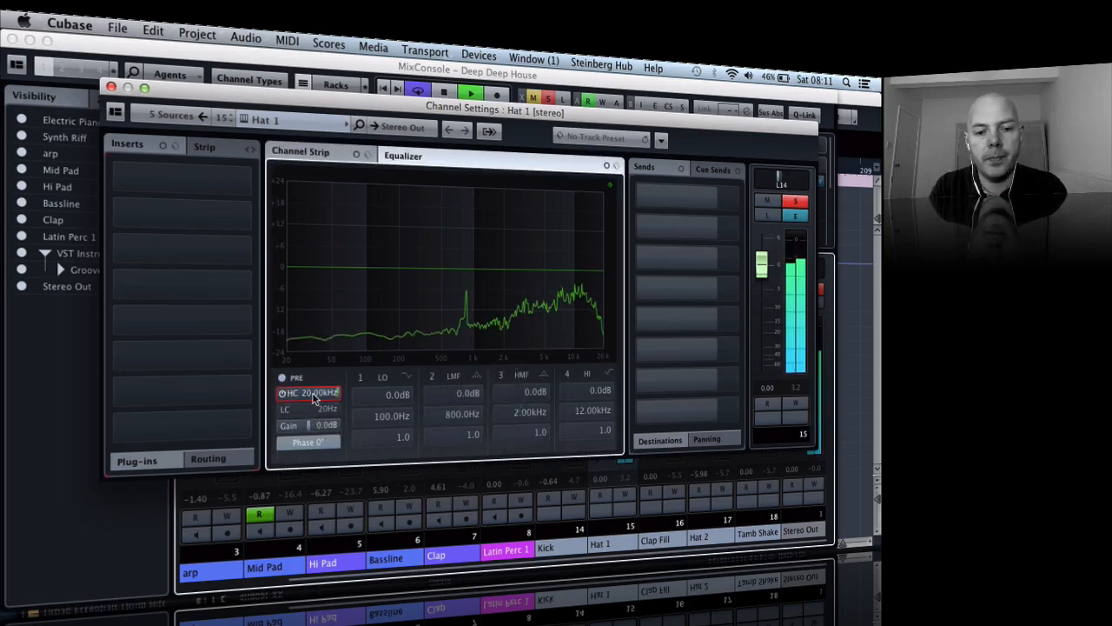
mouse_move(332, 393)
mouse_down()
mouse_move(318, 396)
mouse_move(326, 392)
mouse_up()
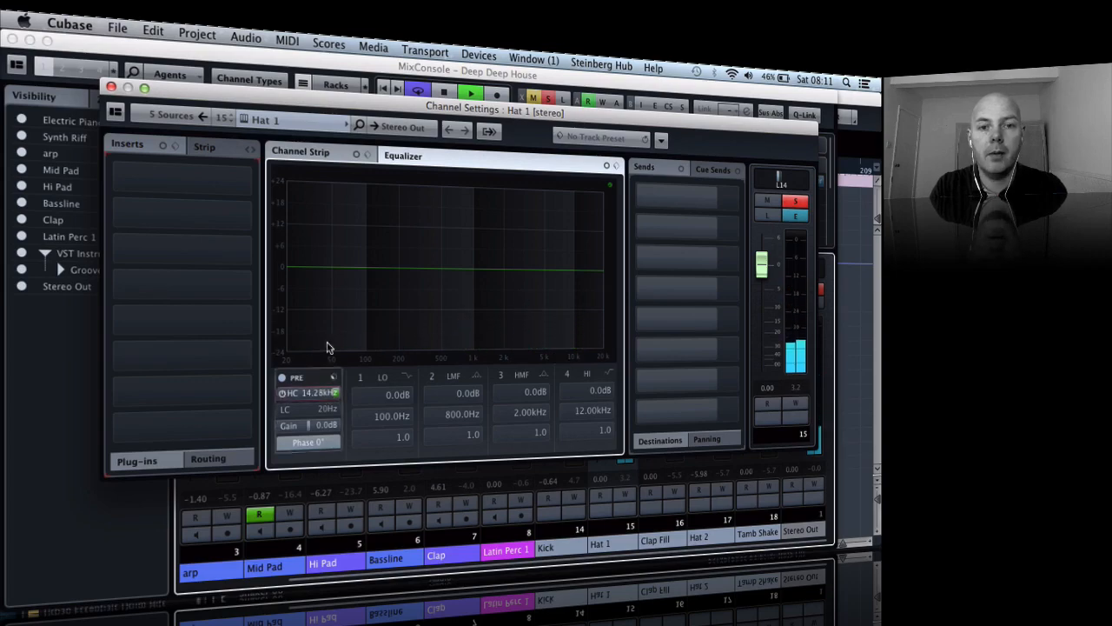
- Return to the project to restart playback around bar 25 and reopen the Hat 1 channel settings from the MixConsole
drag(389, 110, 370, 214)
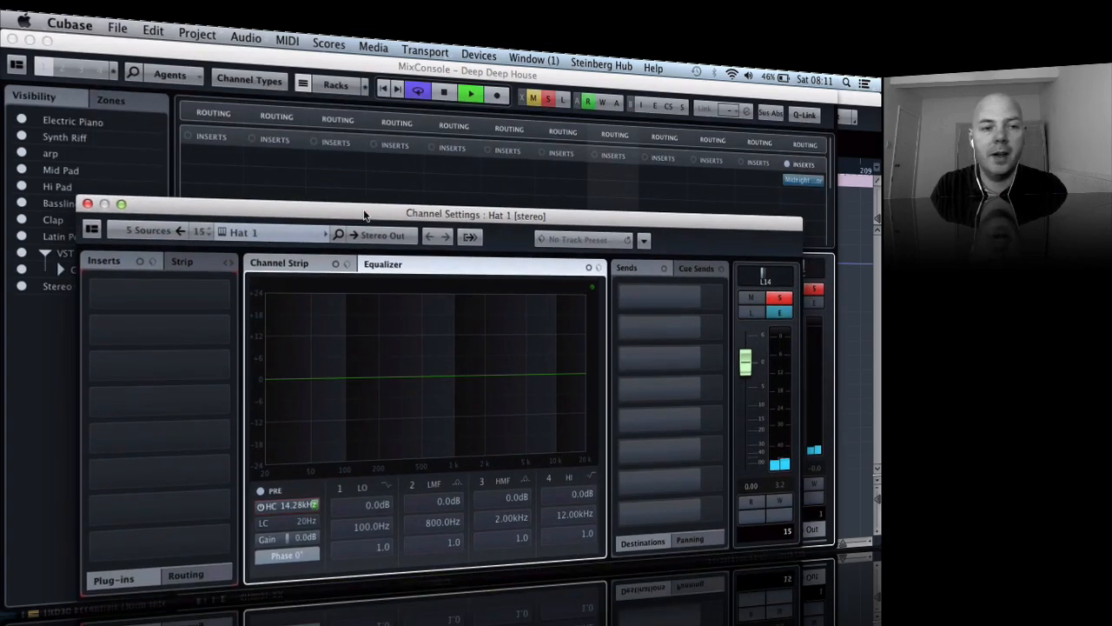
click(11, 39)
click(377, 144)
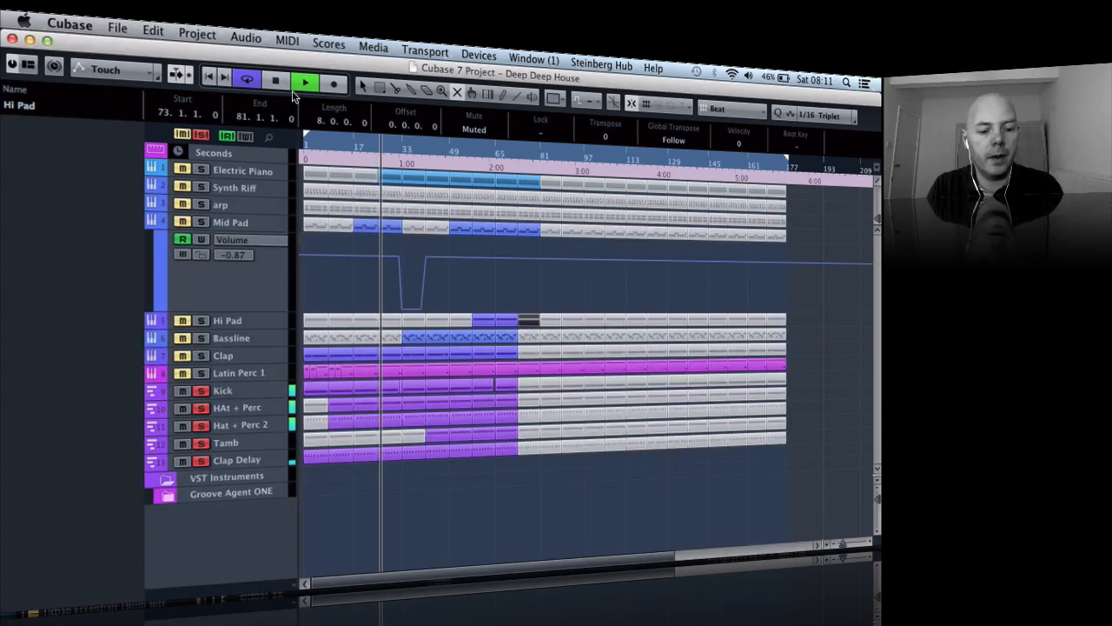
key(F3)
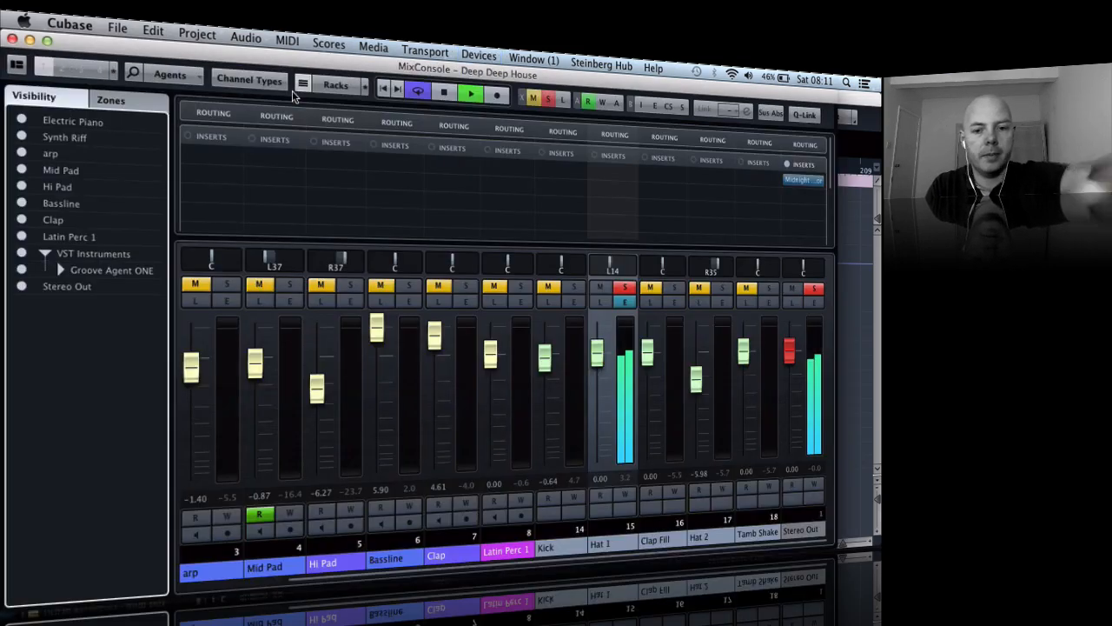
click(624, 301)
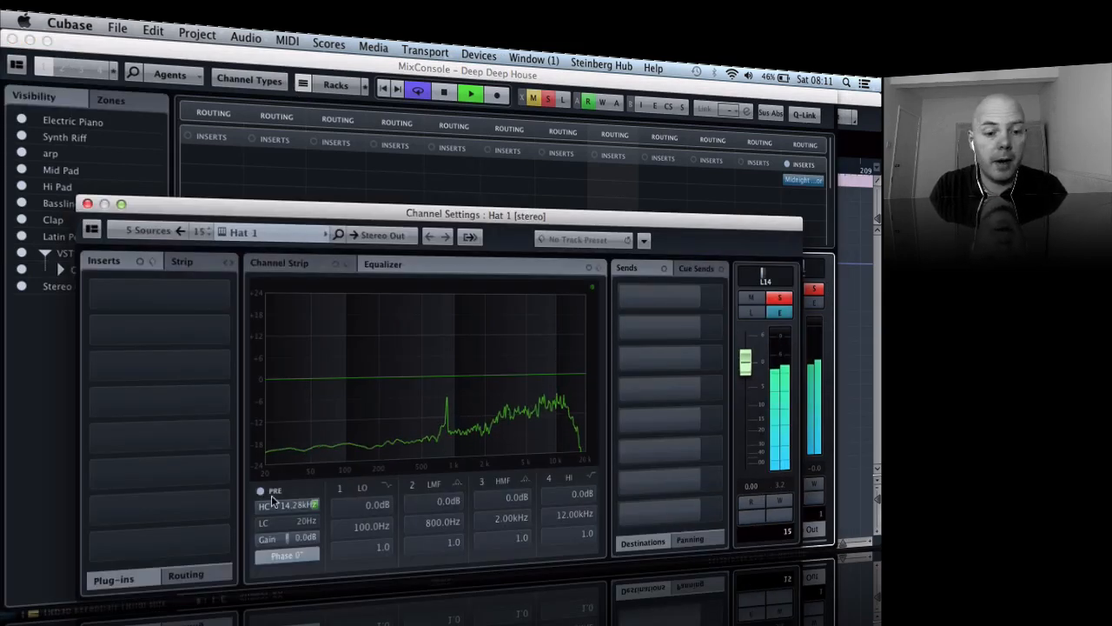
- Enable Hat 1's low-cut filter and raise it to 236 Hz
click(267, 522)
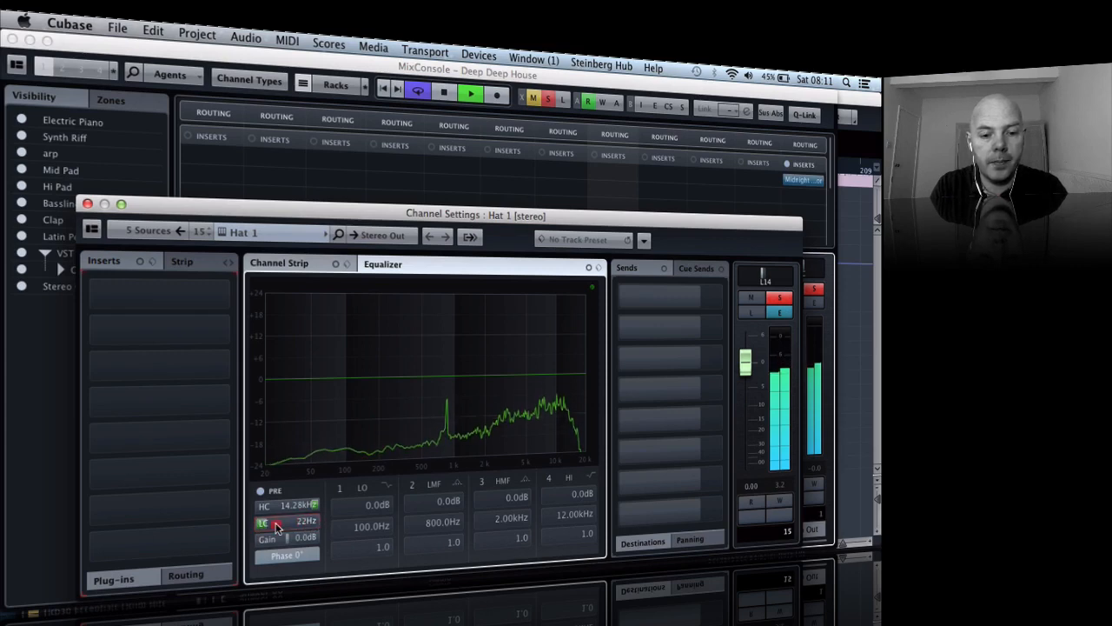
drag(275, 524, 295, 524)
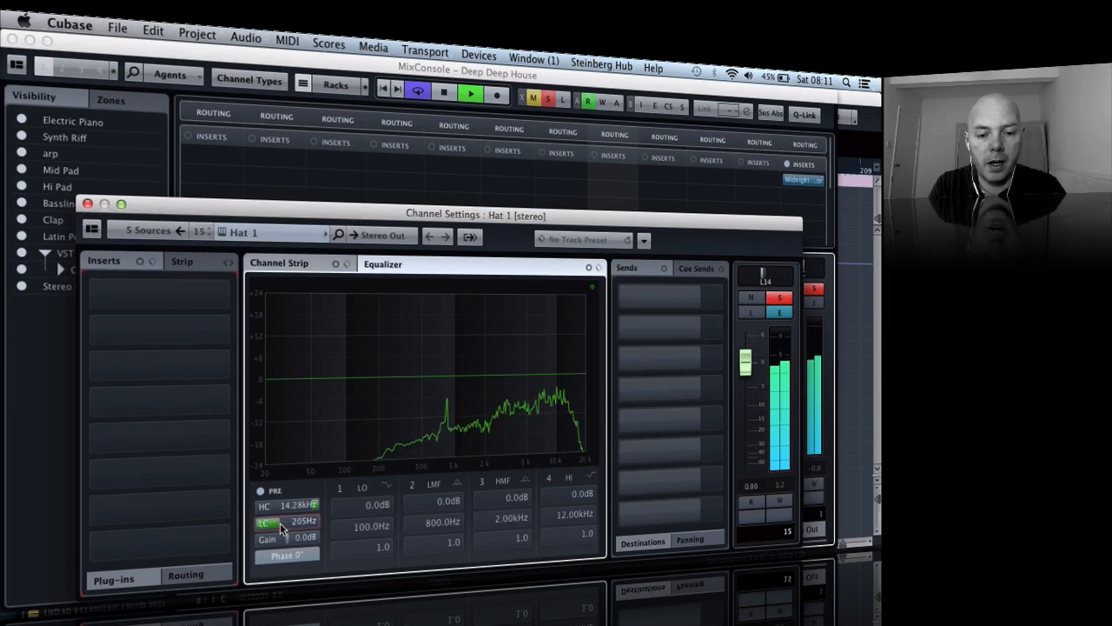
drag(281, 530, 286, 529)
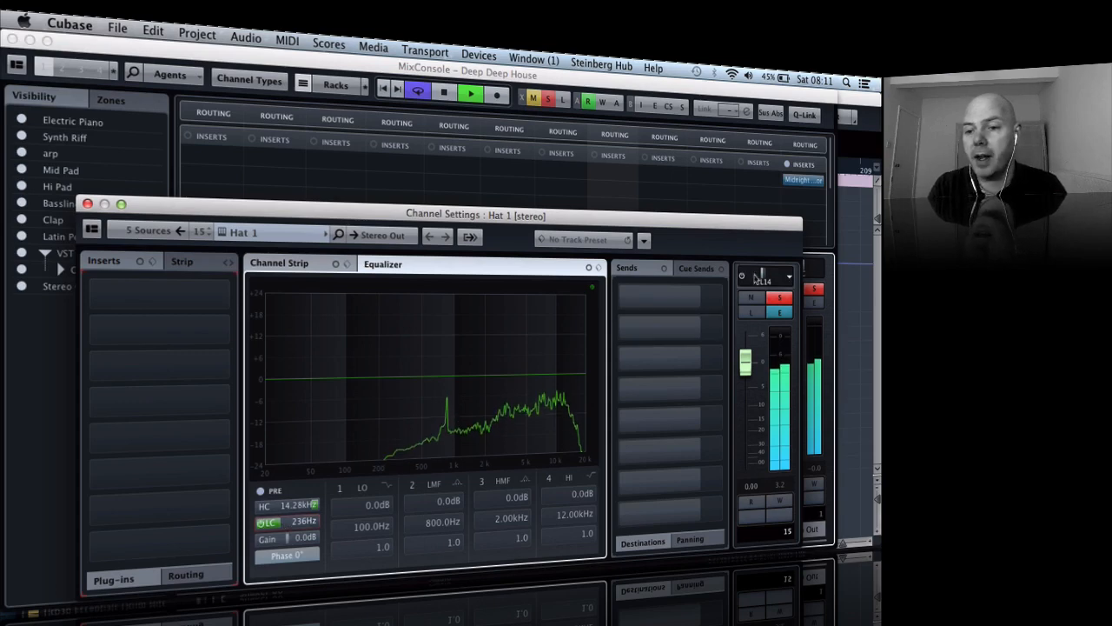
- Pan Hat 1 to L28, unsolo it and close its channel settings
drag(764, 280, 756, 280)
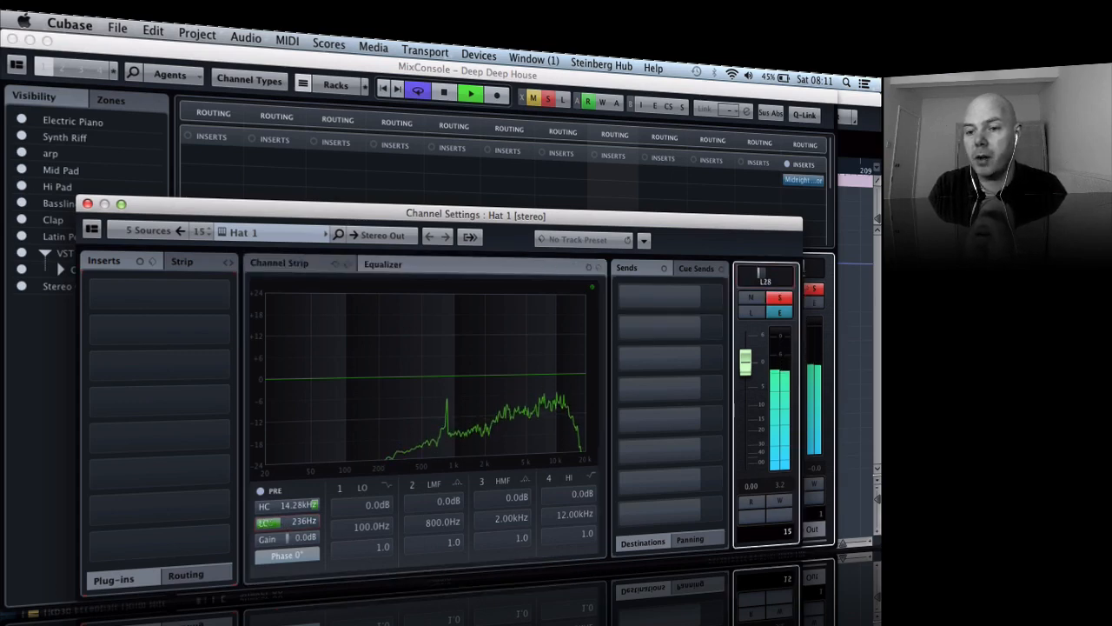
click(779, 298)
click(88, 204)
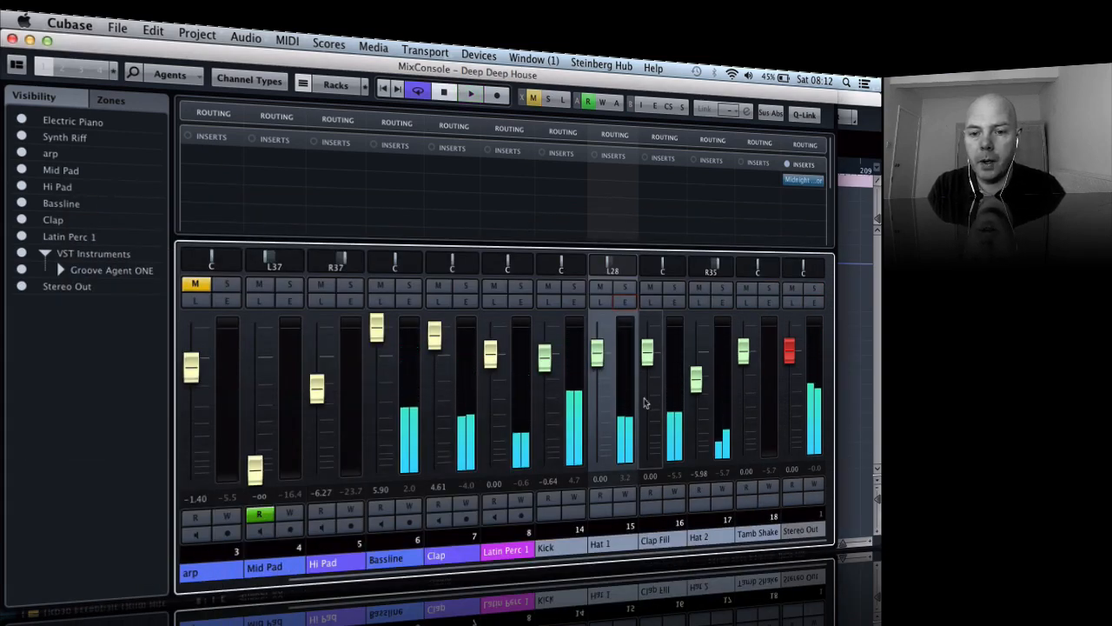
- Open the Clap Fill channel settings, set the low-cut filter to 326 Hz and audition it
click(675, 304)
key(space)
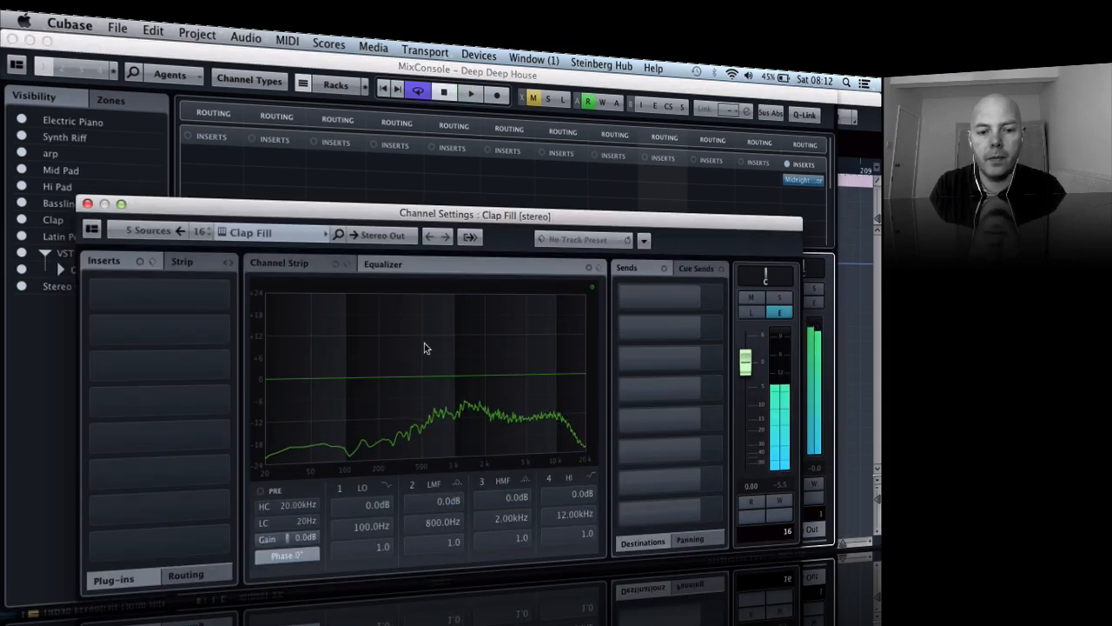
click(271, 524)
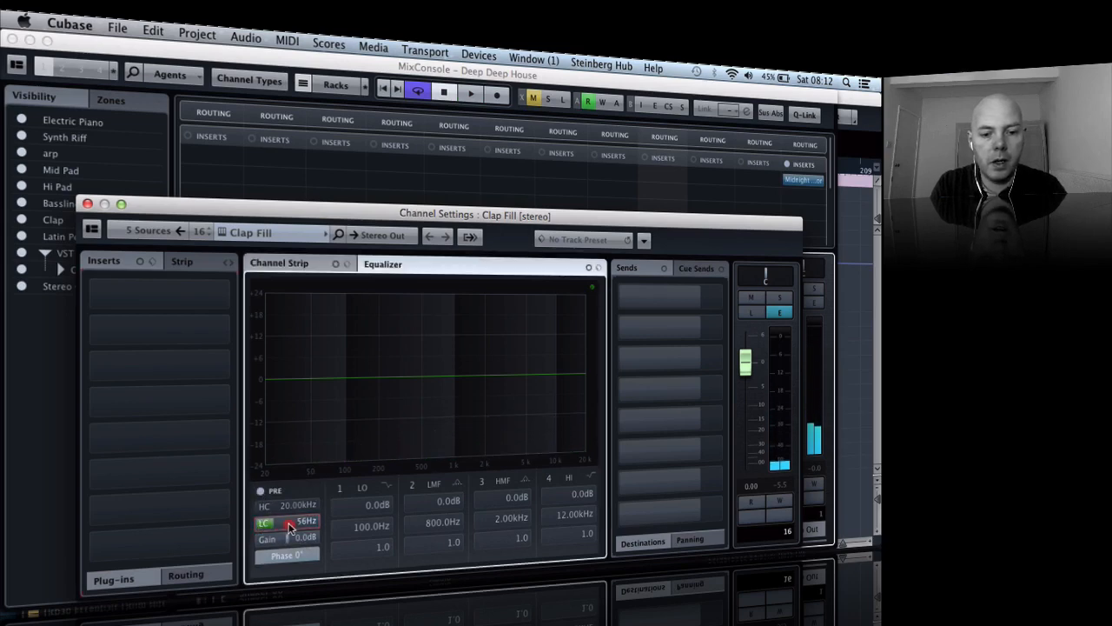
drag(286, 527, 298, 532)
key(space)
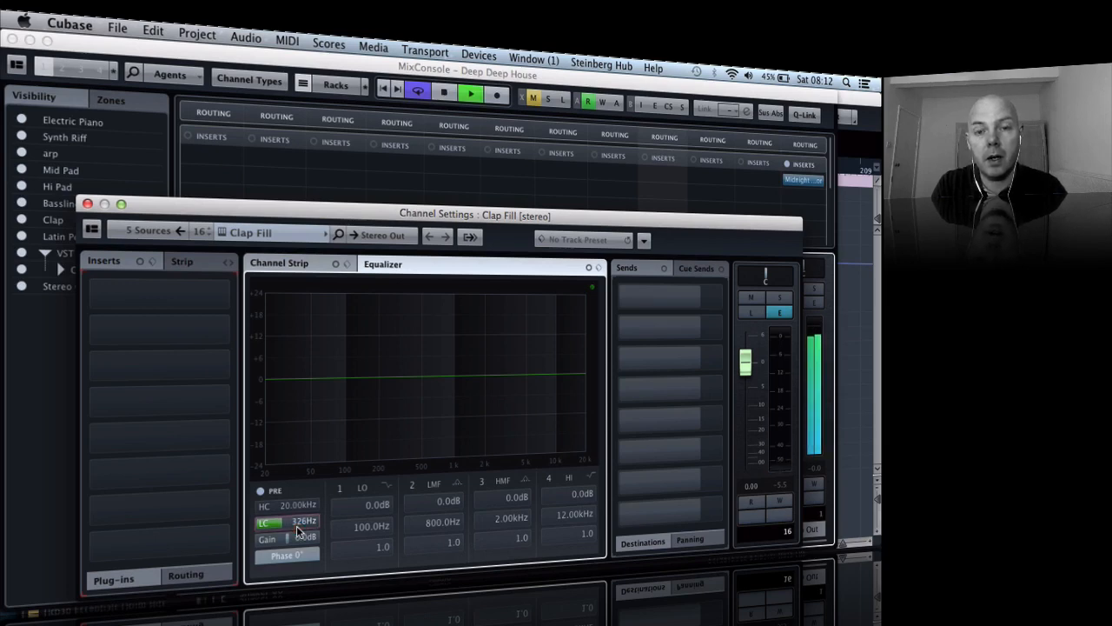
key(space)
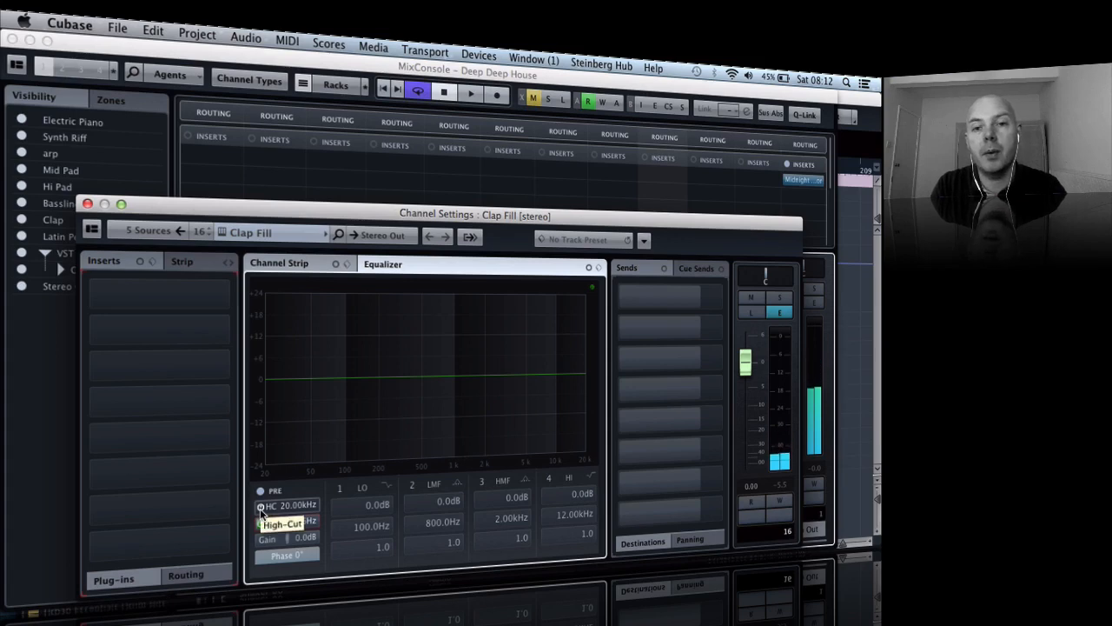
- Set Clap Fill's high-cut filter to 16.38 kHz, audition it and close the channel settings
click(260, 506)
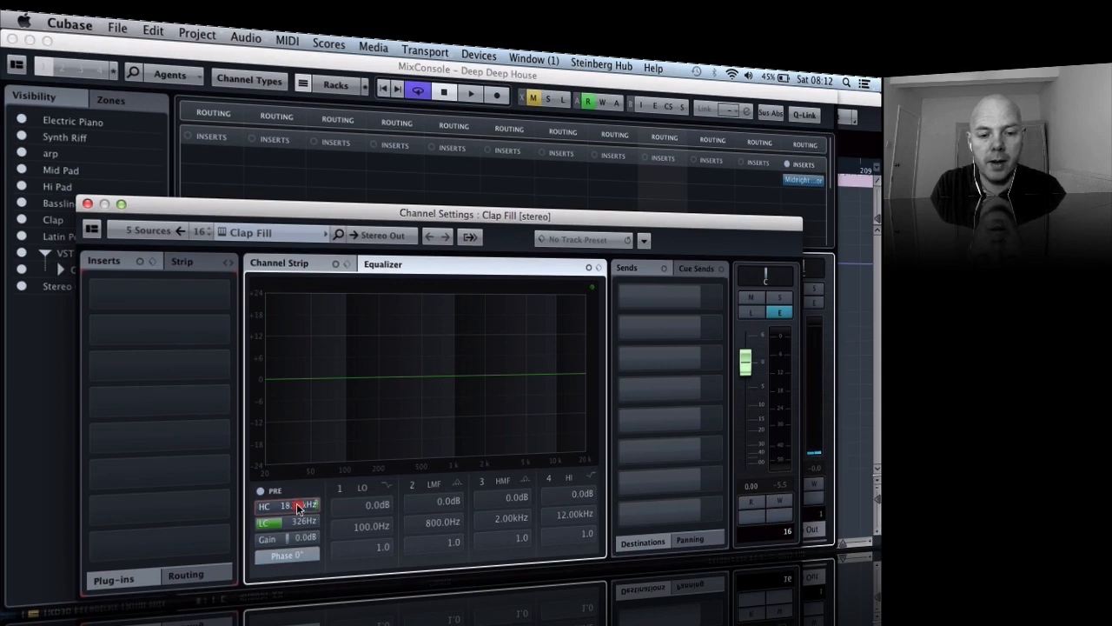
key(space)
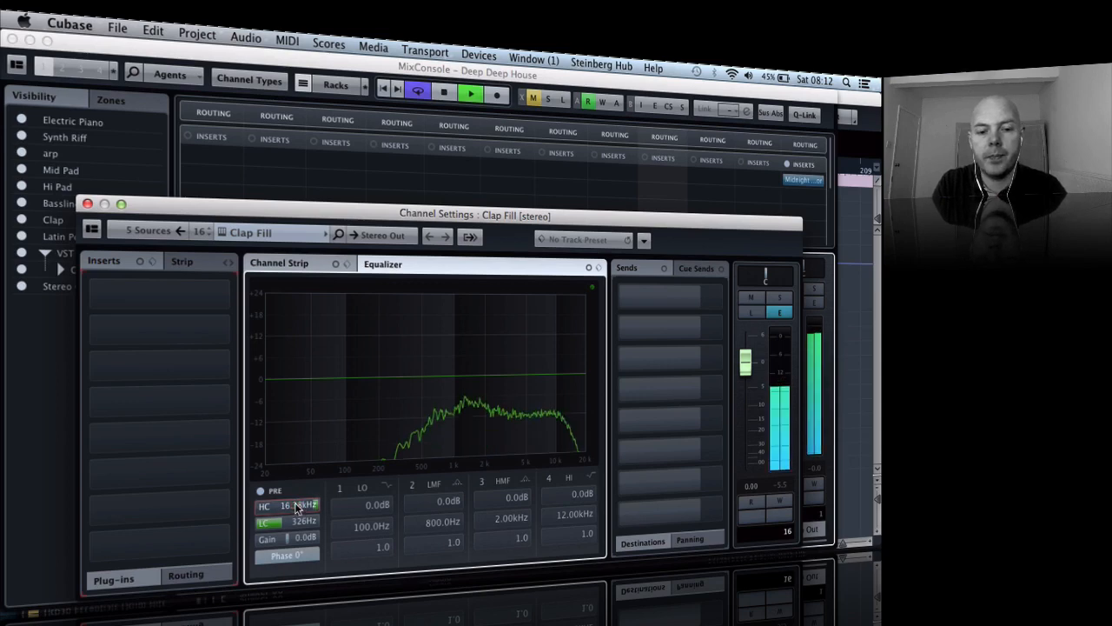
key(space)
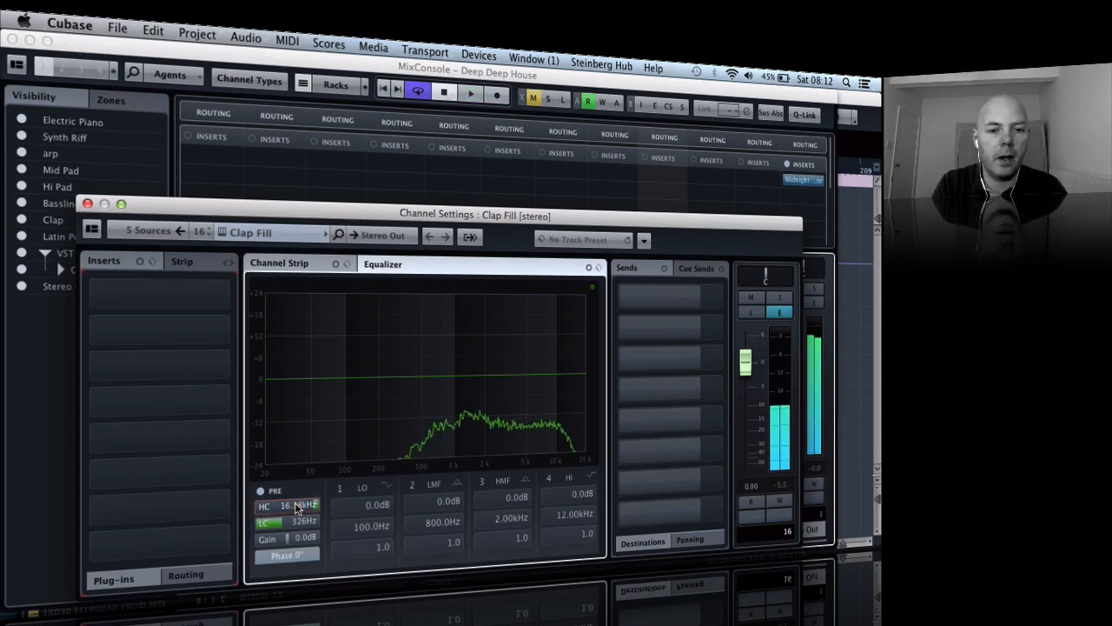
click(86, 205)
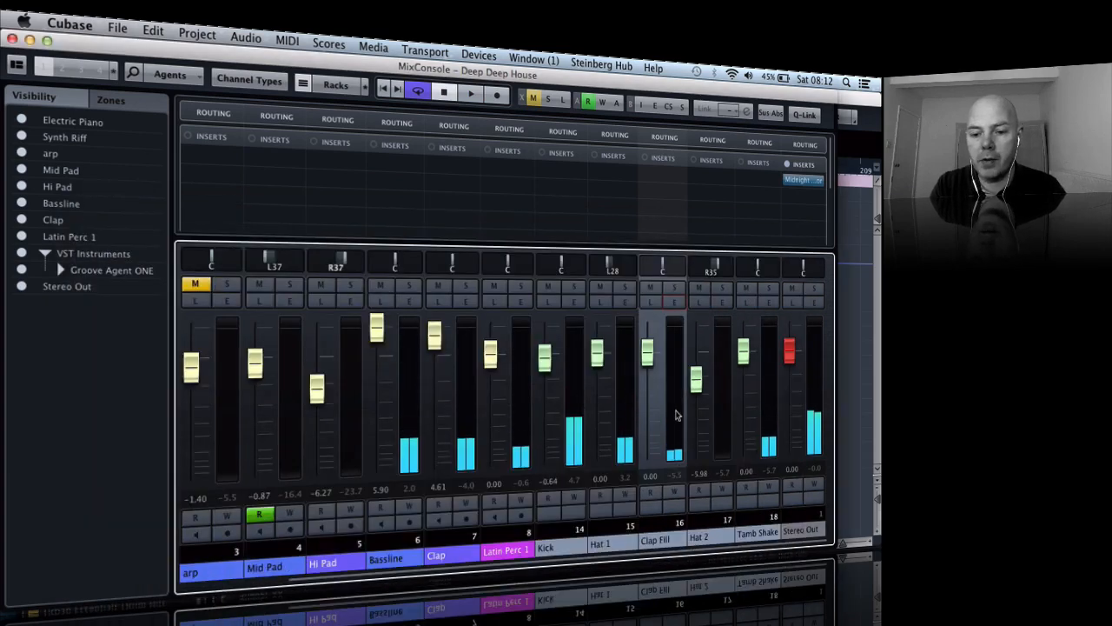
- Open the Hat 2 channel settings, set the low-cut filter to 104 Hz and start playback
click(723, 302)
key(space)
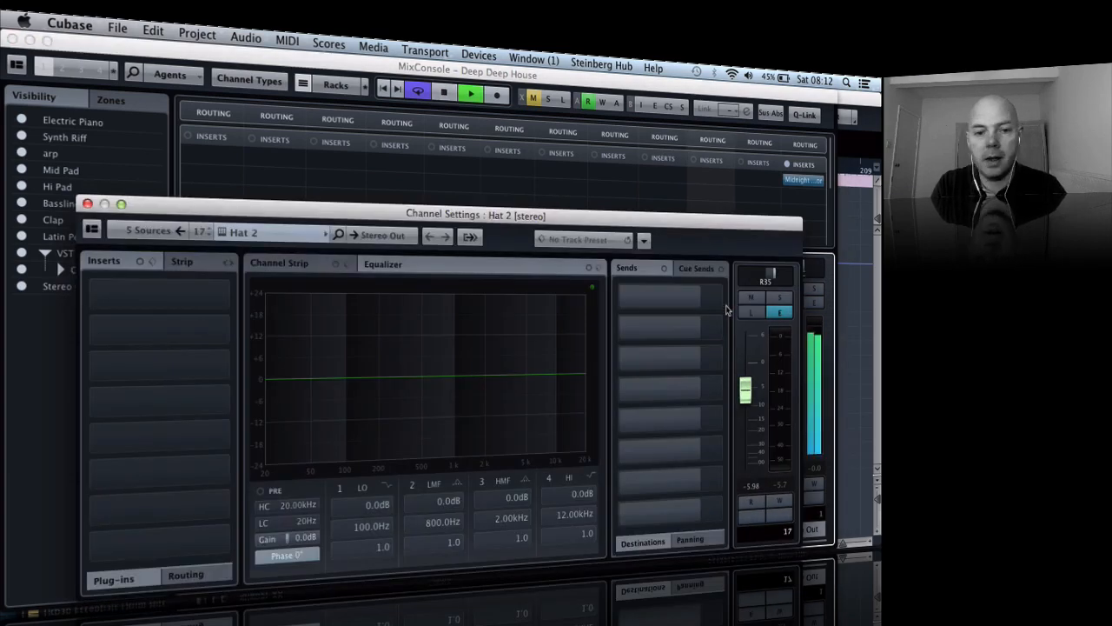
key(space)
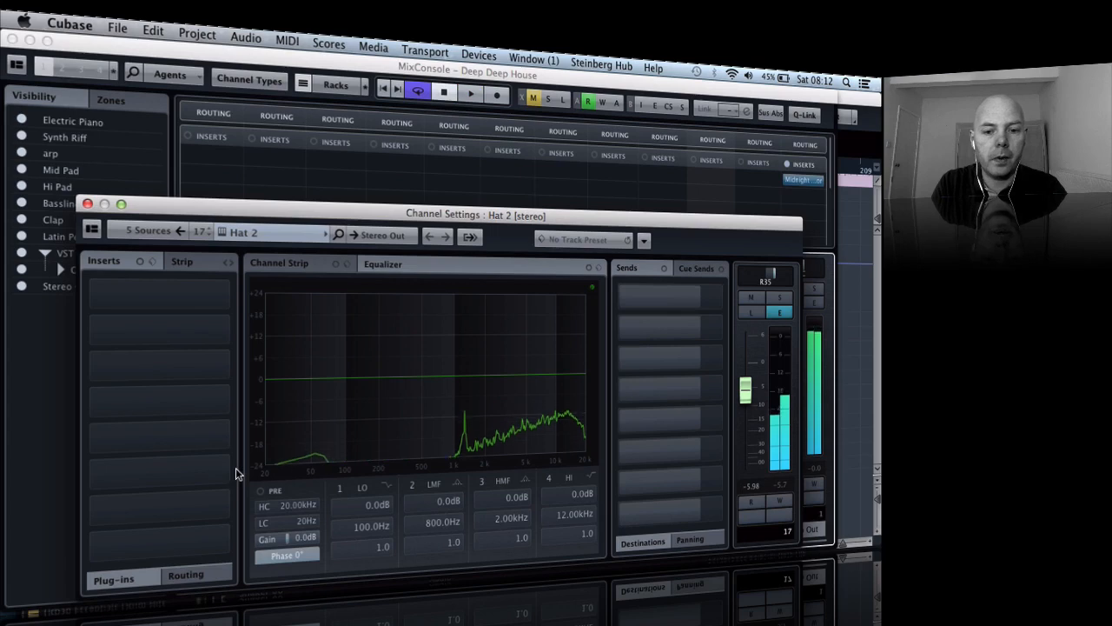
click(261, 524)
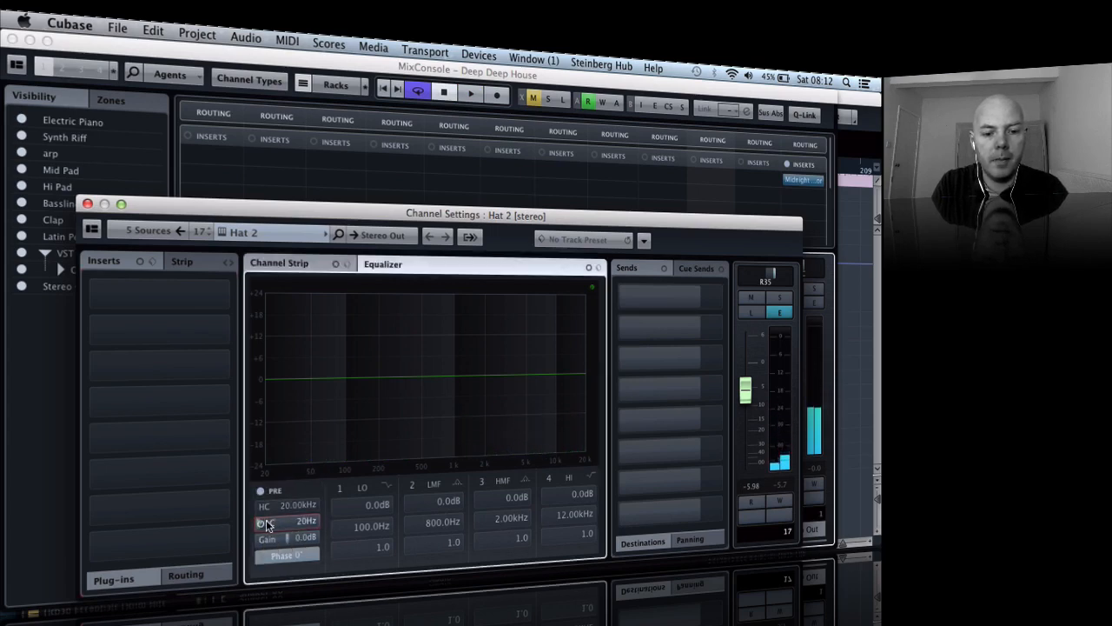
drag(279, 525, 285, 526)
key(space)
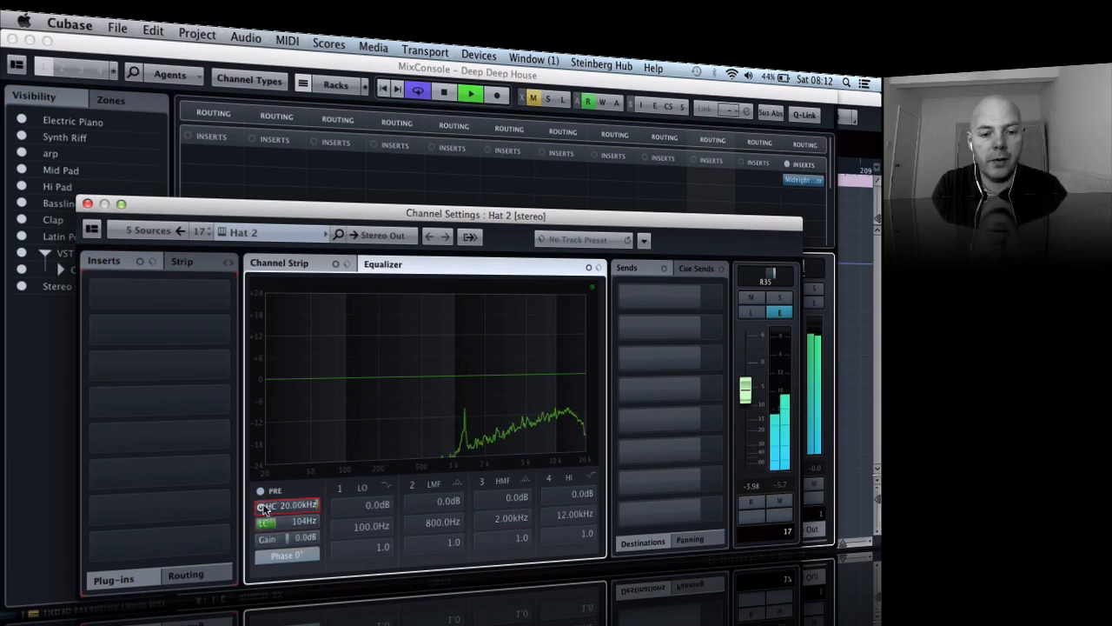
- Lower Hat 2's high-cut filter to about 17.9 kHz, stop playback and close the channel settings
scroll(301, 507, down, 3)
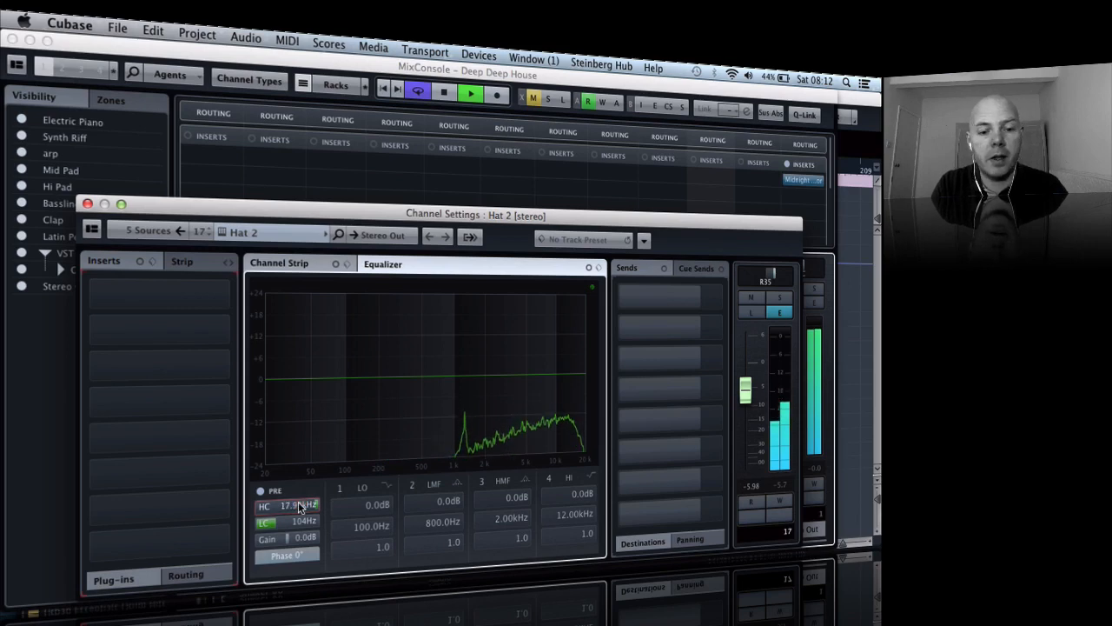
key(space)
click(87, 204)
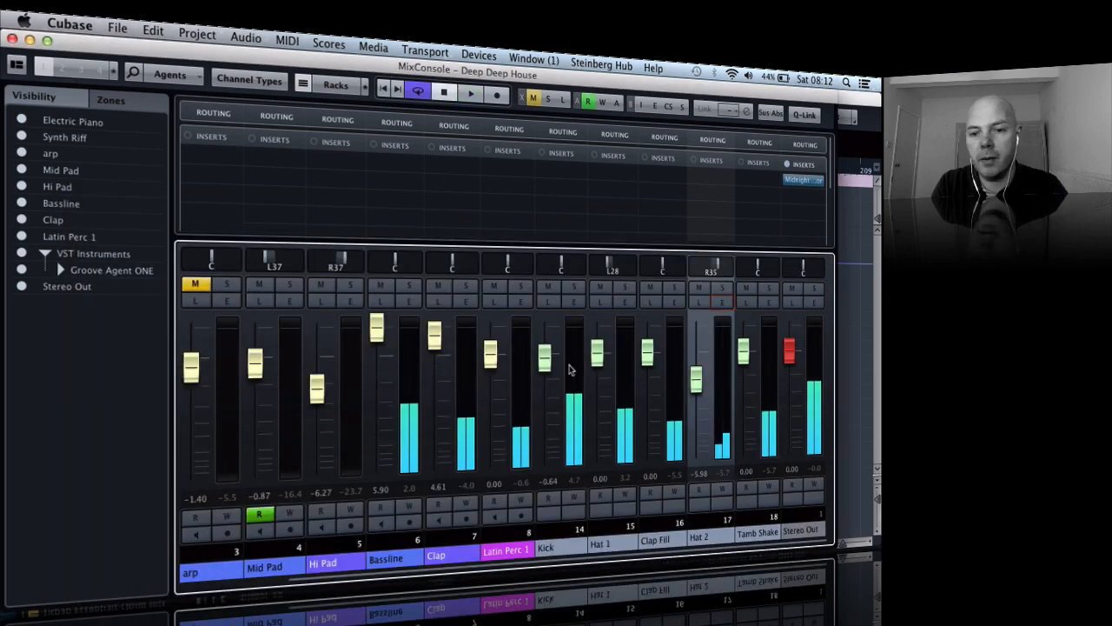
- Open the Tamb Shake channel settings and set the low-cut filter to 163 Hz during playback
click(768, 302)
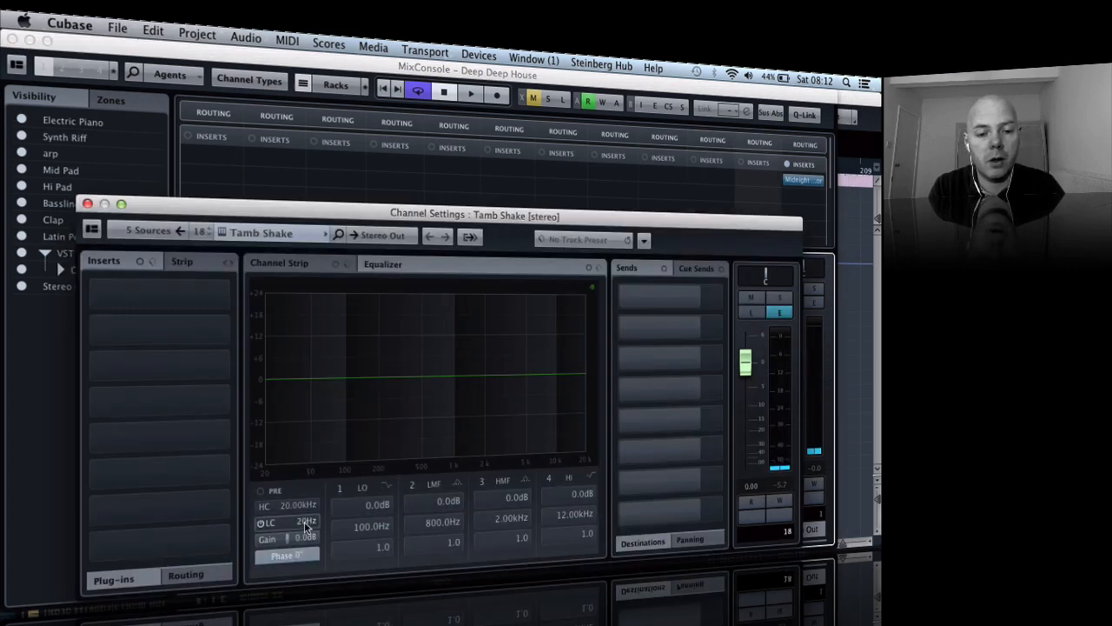
key(space)
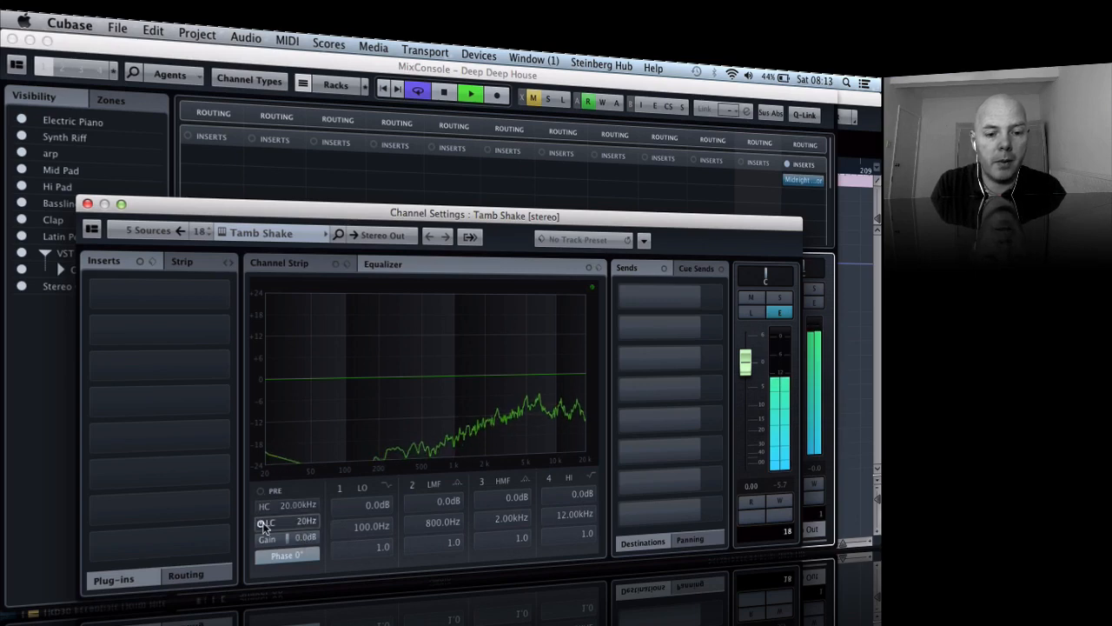
click(262, 521)
drag(301, 523, 308, 523)
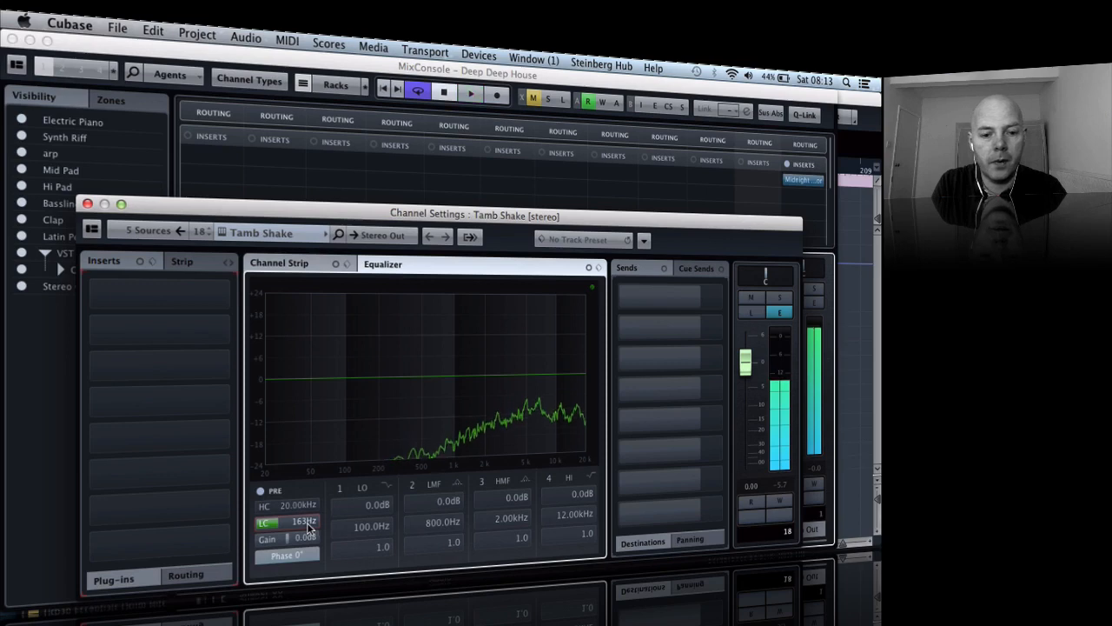
- Set Tamb Shake's high-cut filter to 16.95 kHz, audition it and close the channel settings
click(306, 506)
drag(306, 506, 297, 504)
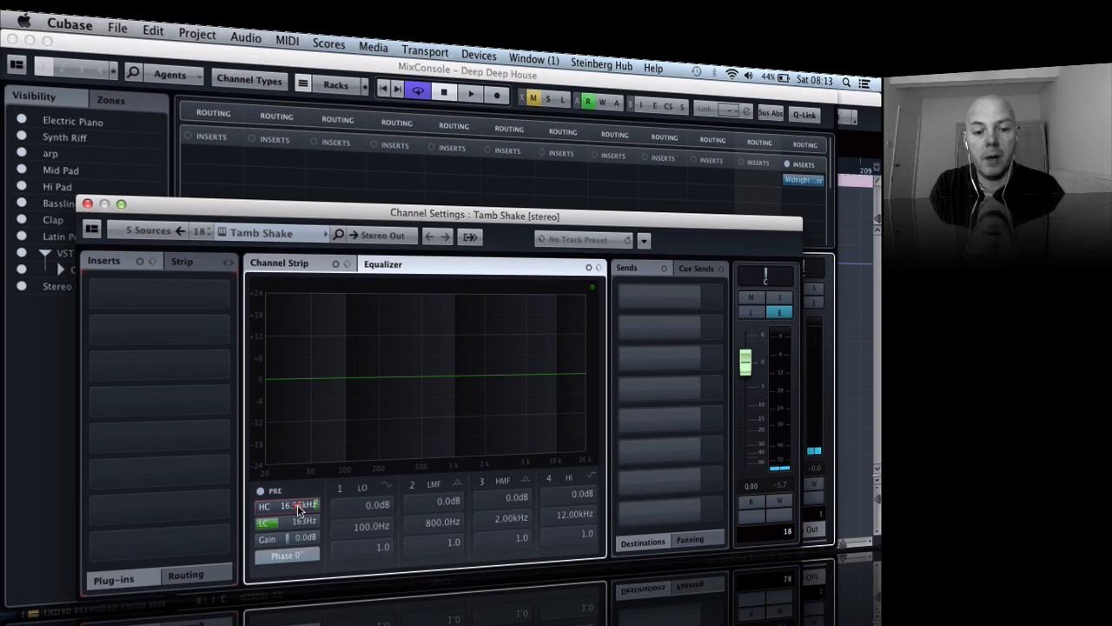
key(space)
key(space)
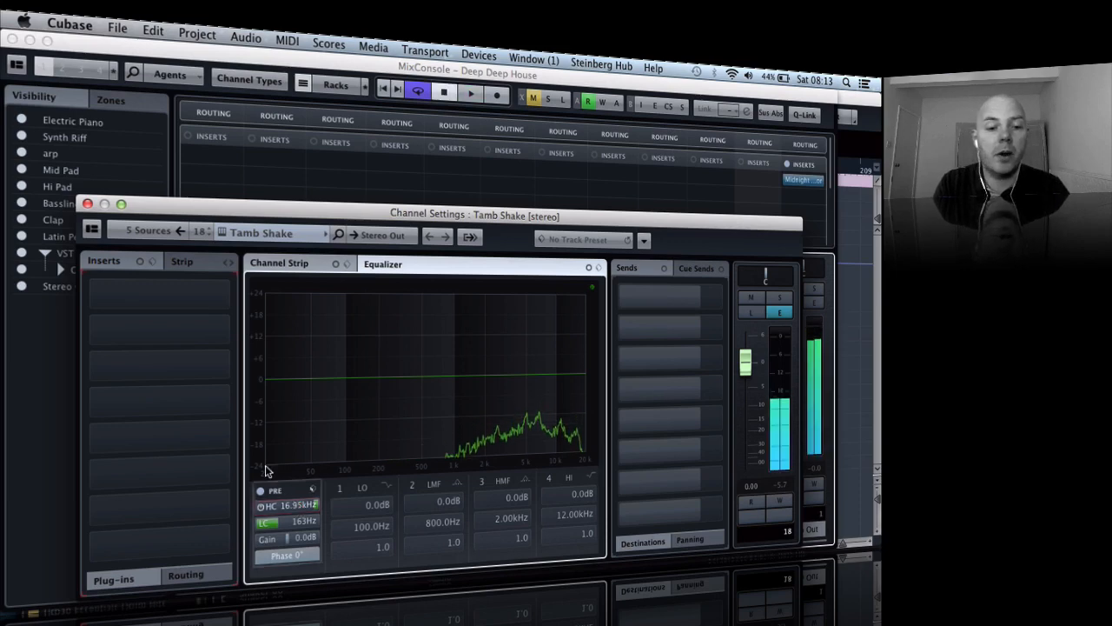
click(86, 203)
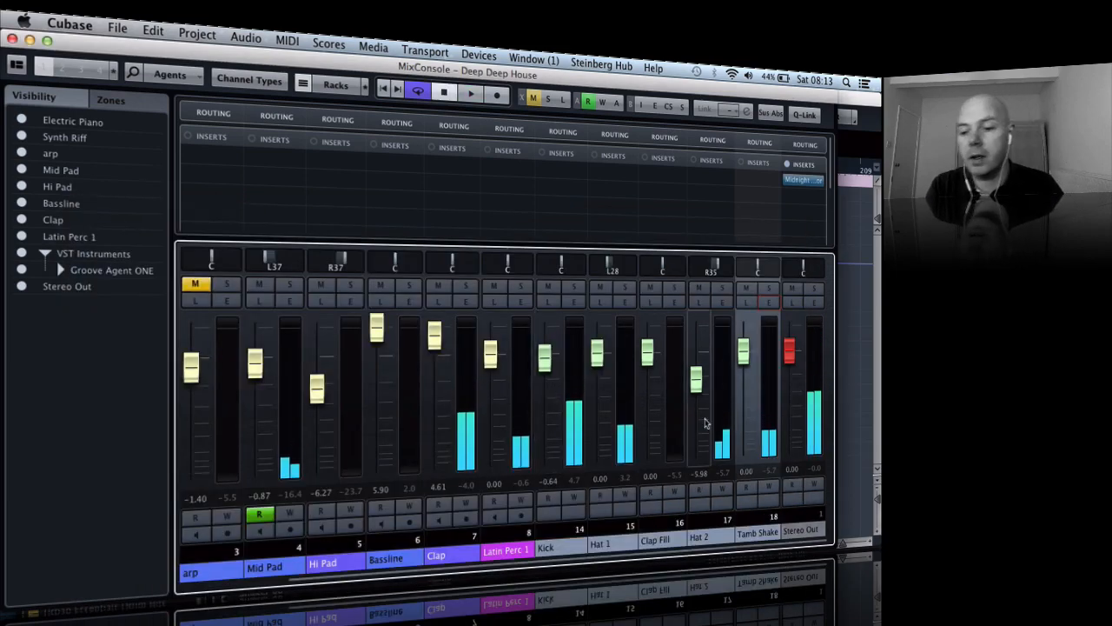
- Close the MixConsole and listen to the arrangement from about bar 49, adjusting the system volume
scroll(706, 423, left, 1)
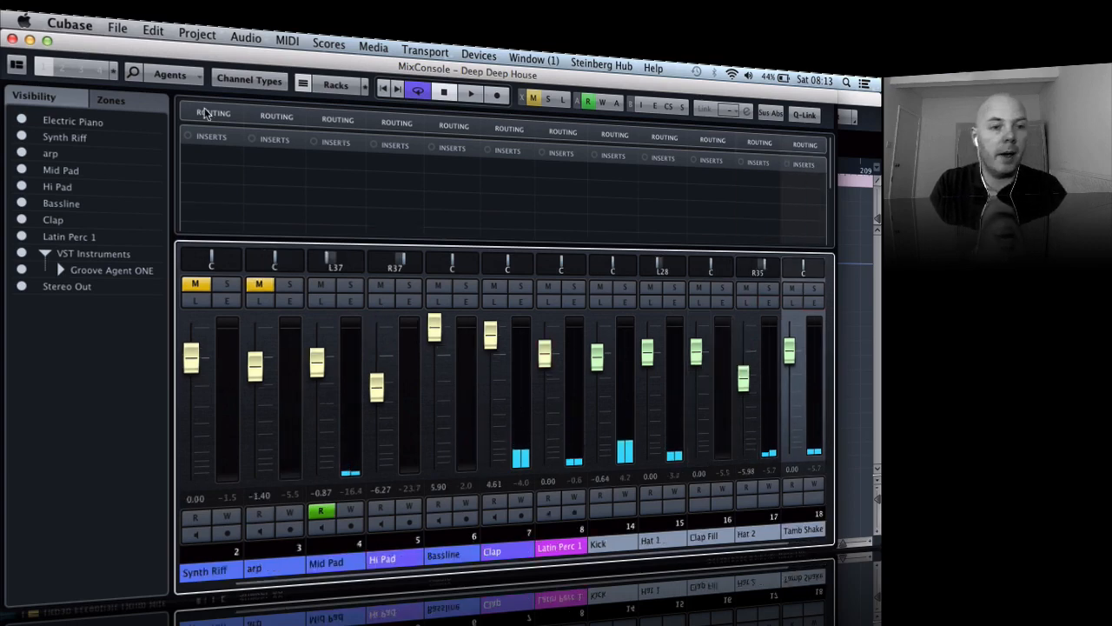
click(13, 39)
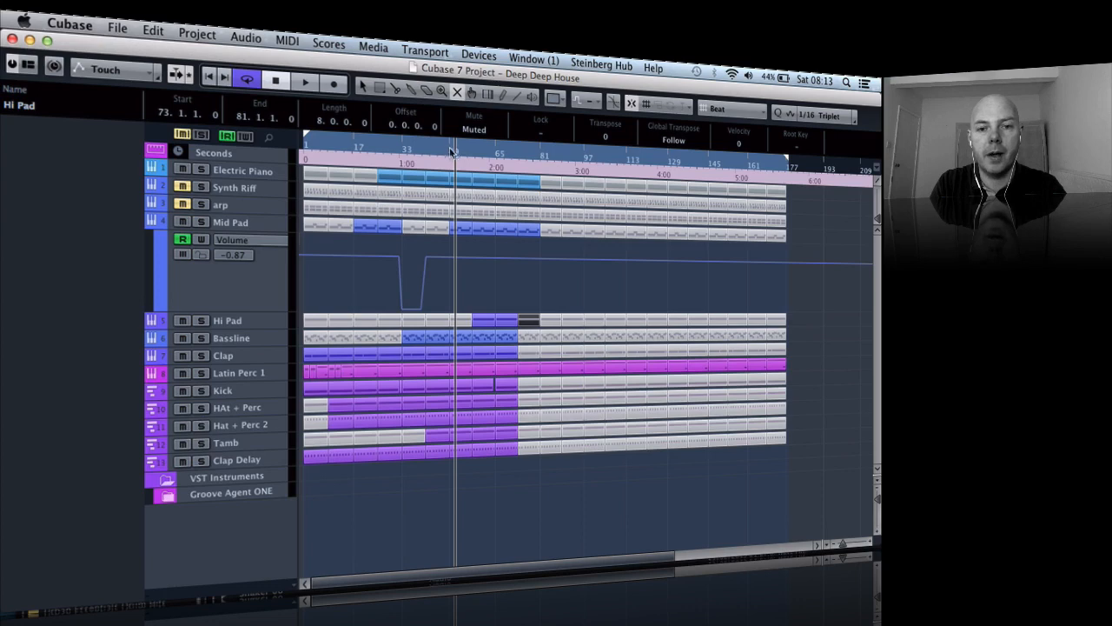
drag(451, 152, 448, 153)
key(space)
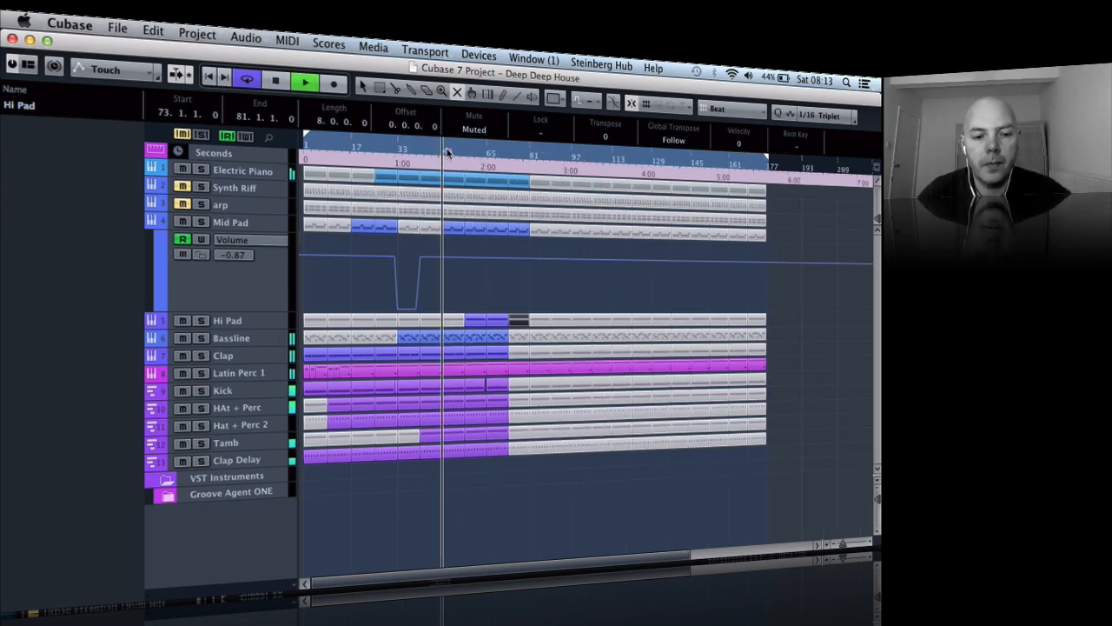
key(XF86AudioRaiseVolume)
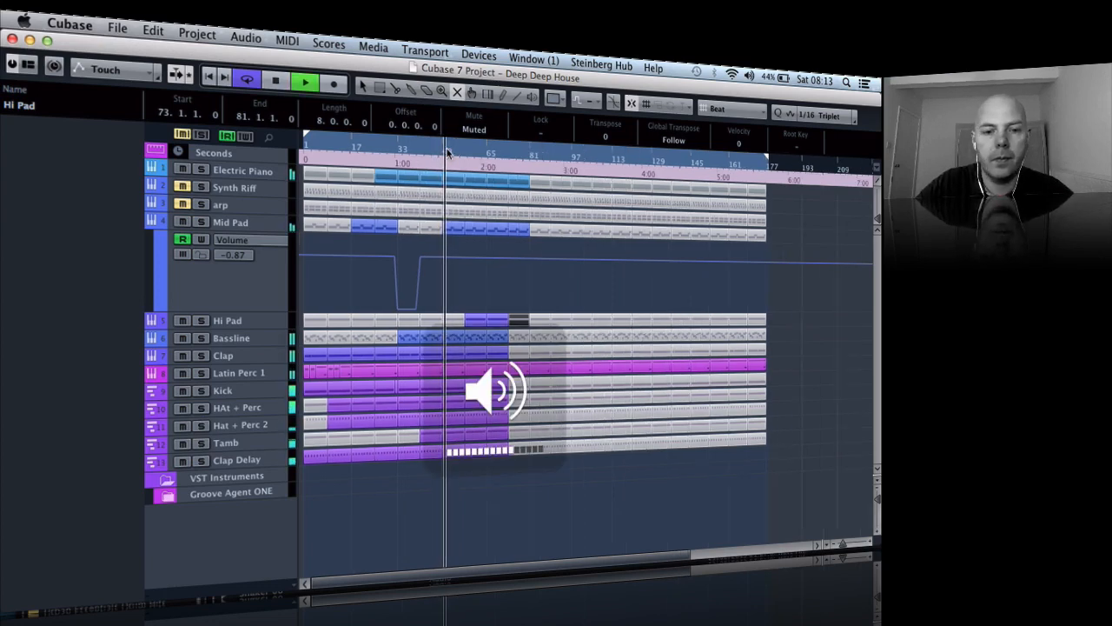
key(XF86AudioLowerVolume)
key(XF86AudioLowerVolume)
key(XF86AudioLowerVolume)
key(space)
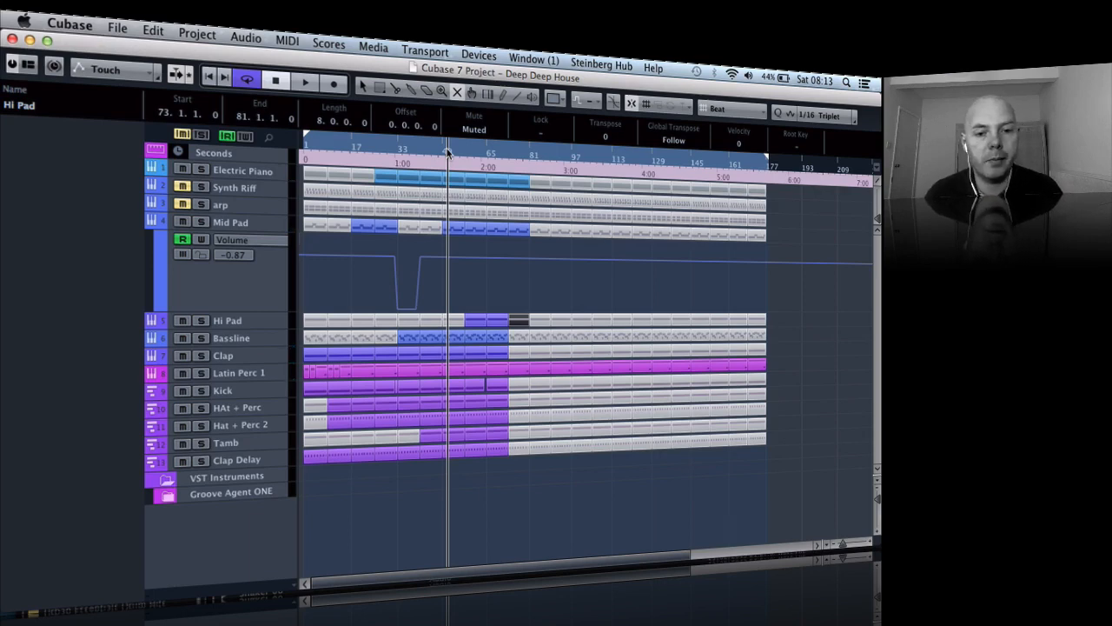
- Select the Electric Piano and Hi Pad tracks in turn to view their track settings
click(238, 167)
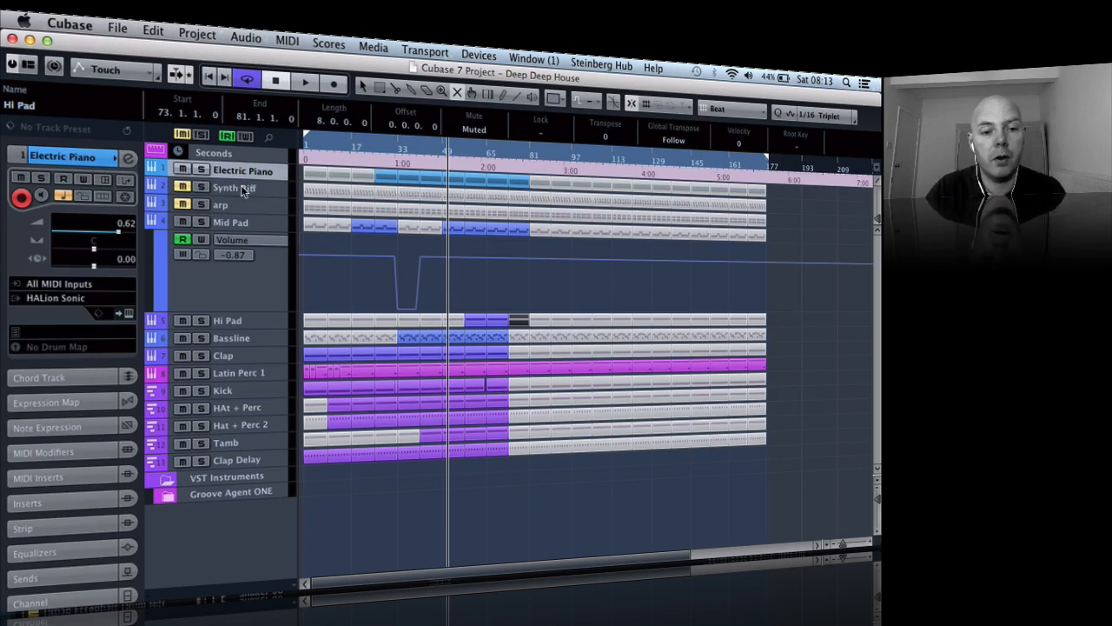
click(258, 320)
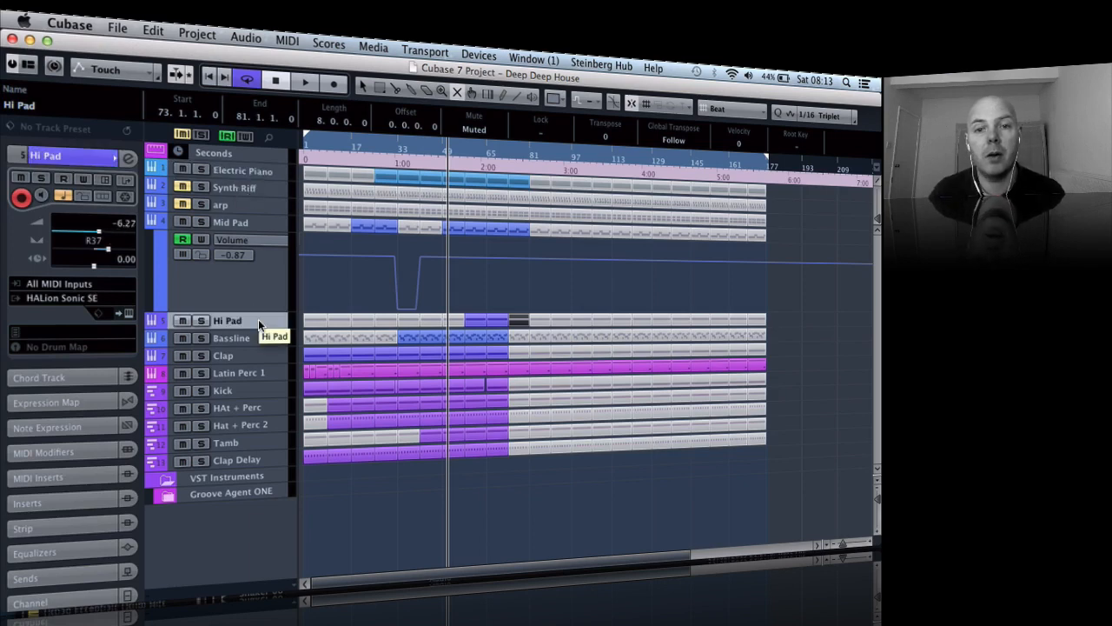